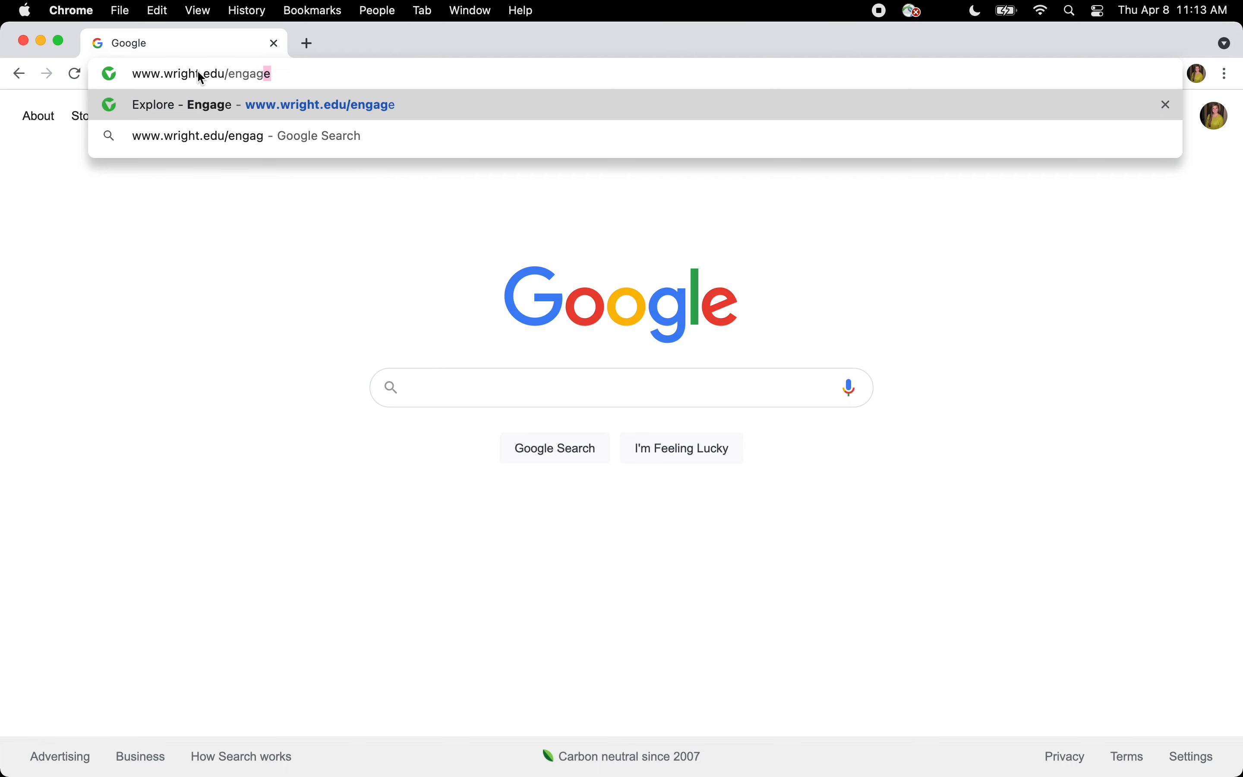
- Load the Wright State University Engage site at wright.campuslabs.com/engage
key(Return)
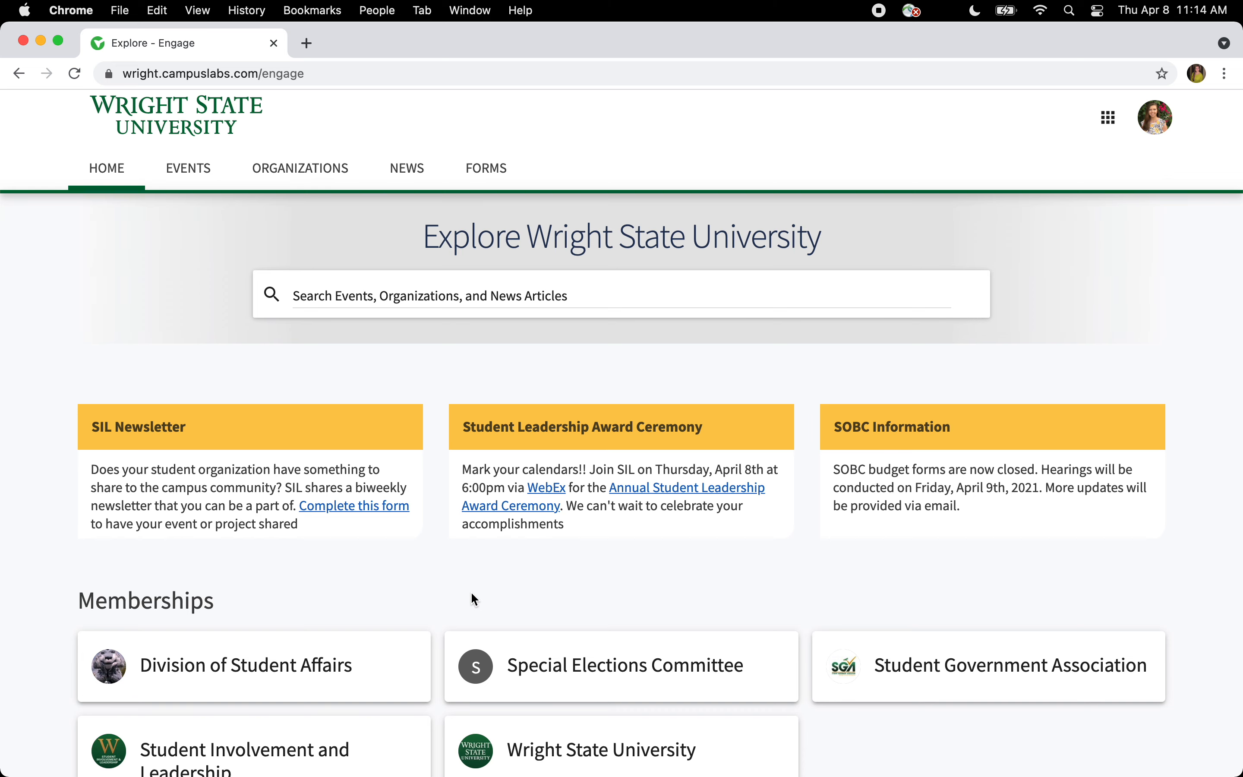
click(360, 283)
text(SORT)
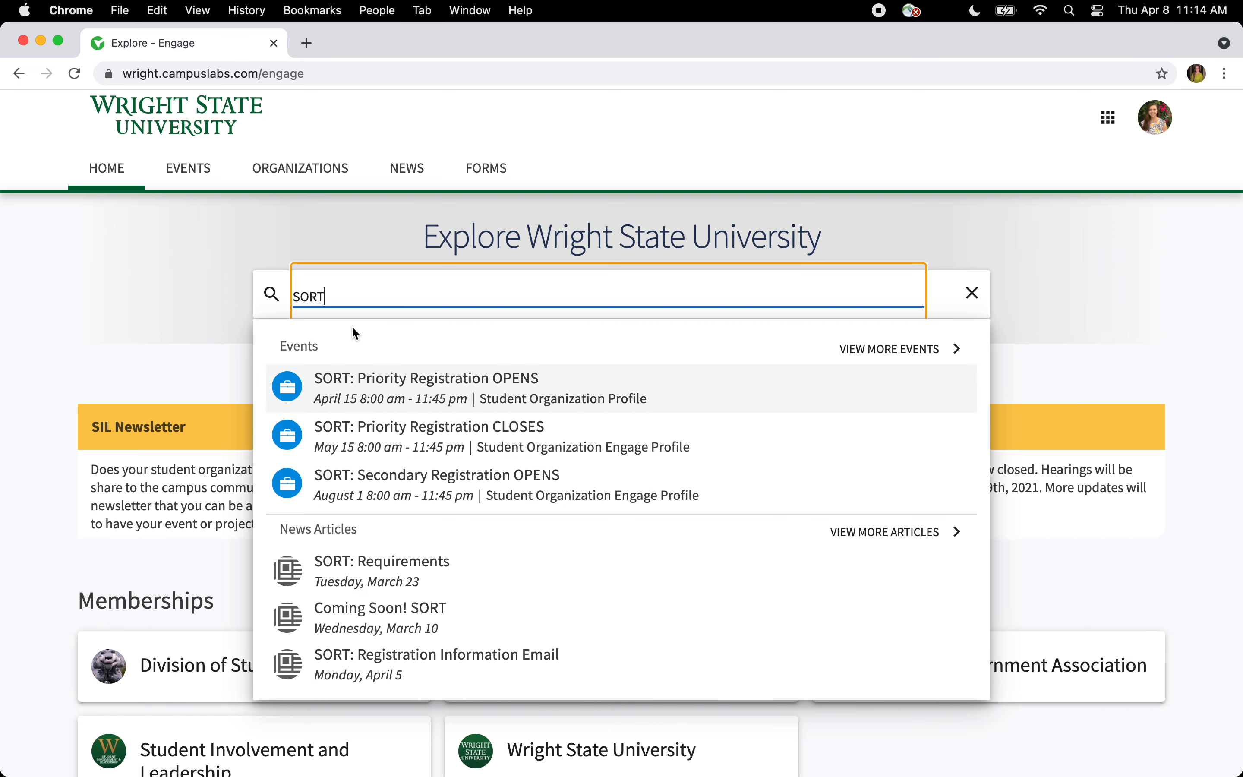
drag(341, 295, 266, 303)
key(BackSpace)
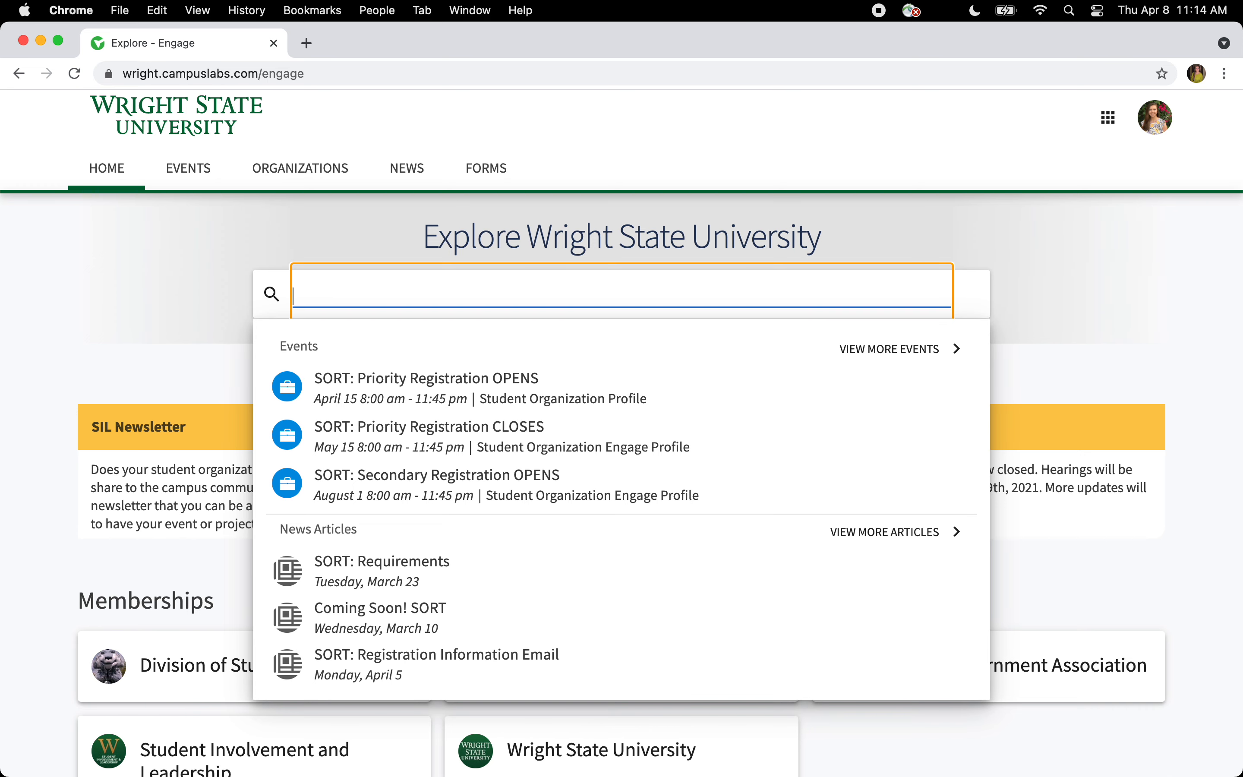
click(283, 237)
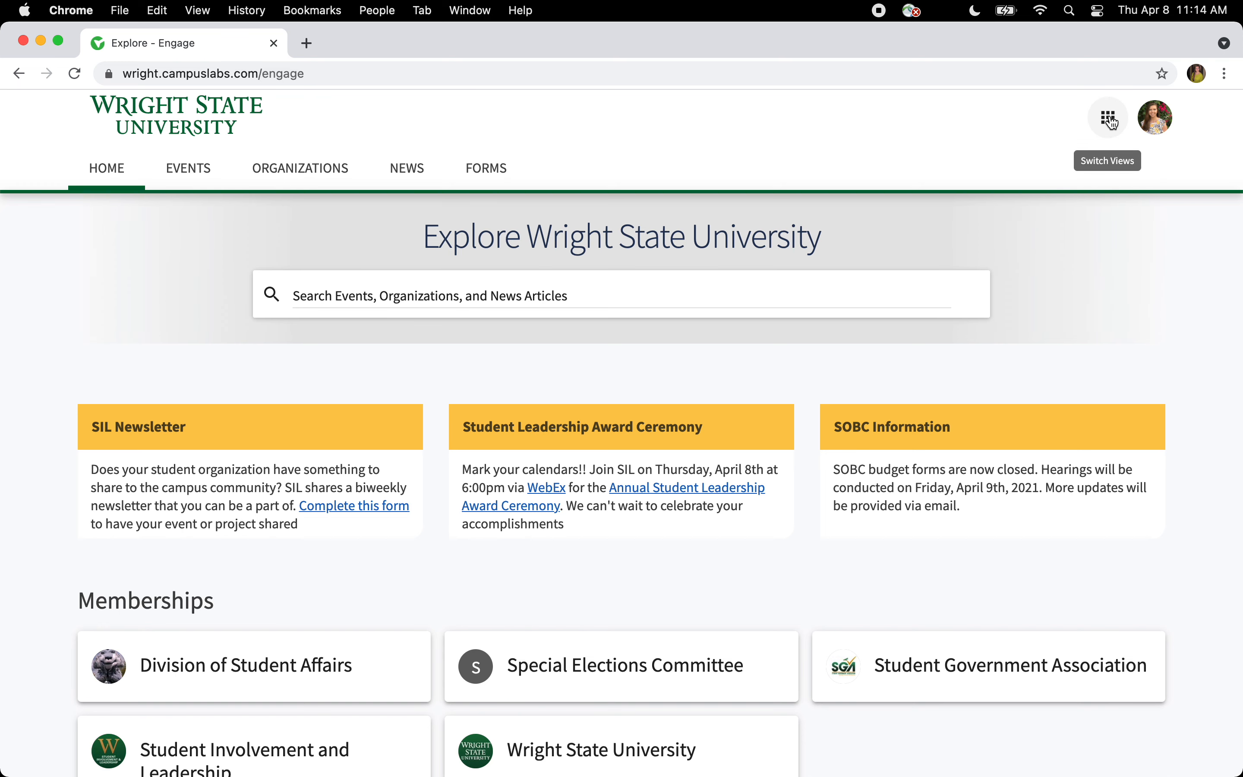
click(1109, 119)
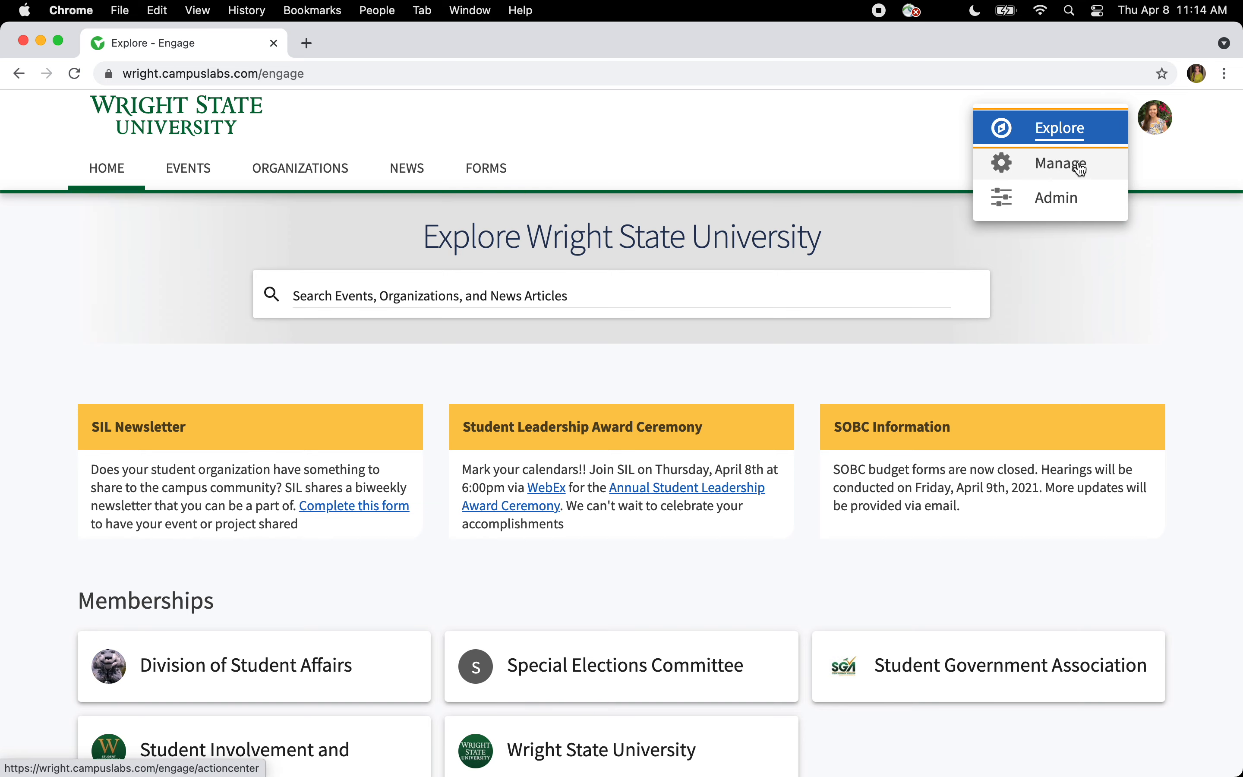
- Switch to the Manage Action Center and open SORT from My Memberships
click(1081, 169)
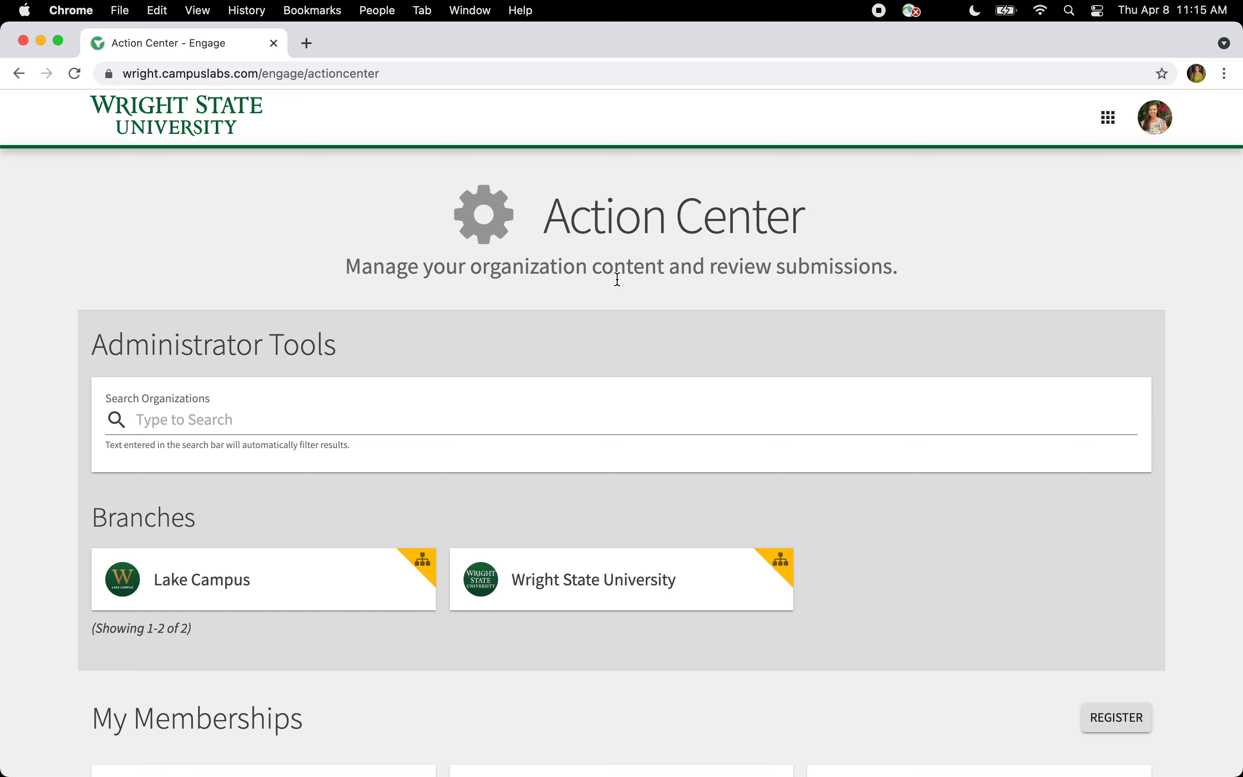
scroll(617, 278, down, 6)
scroll(572, 380, down, 2)
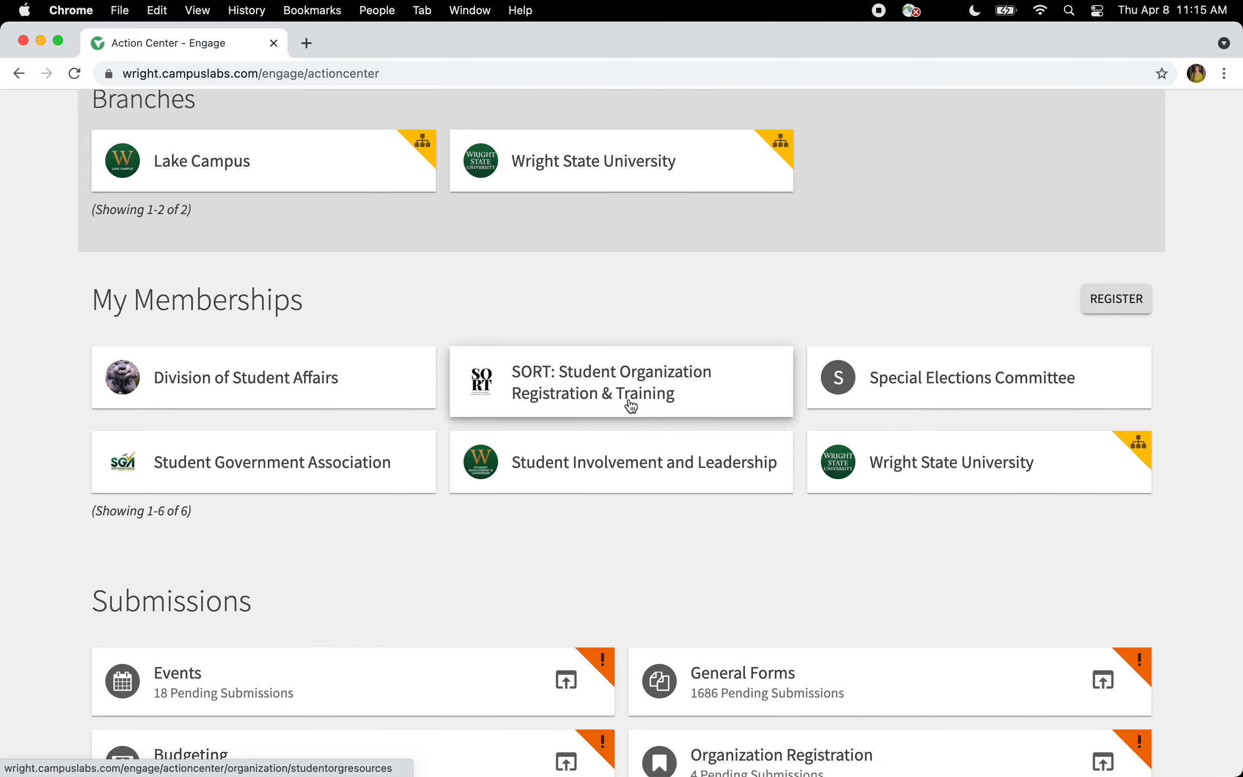
click(606, 386)
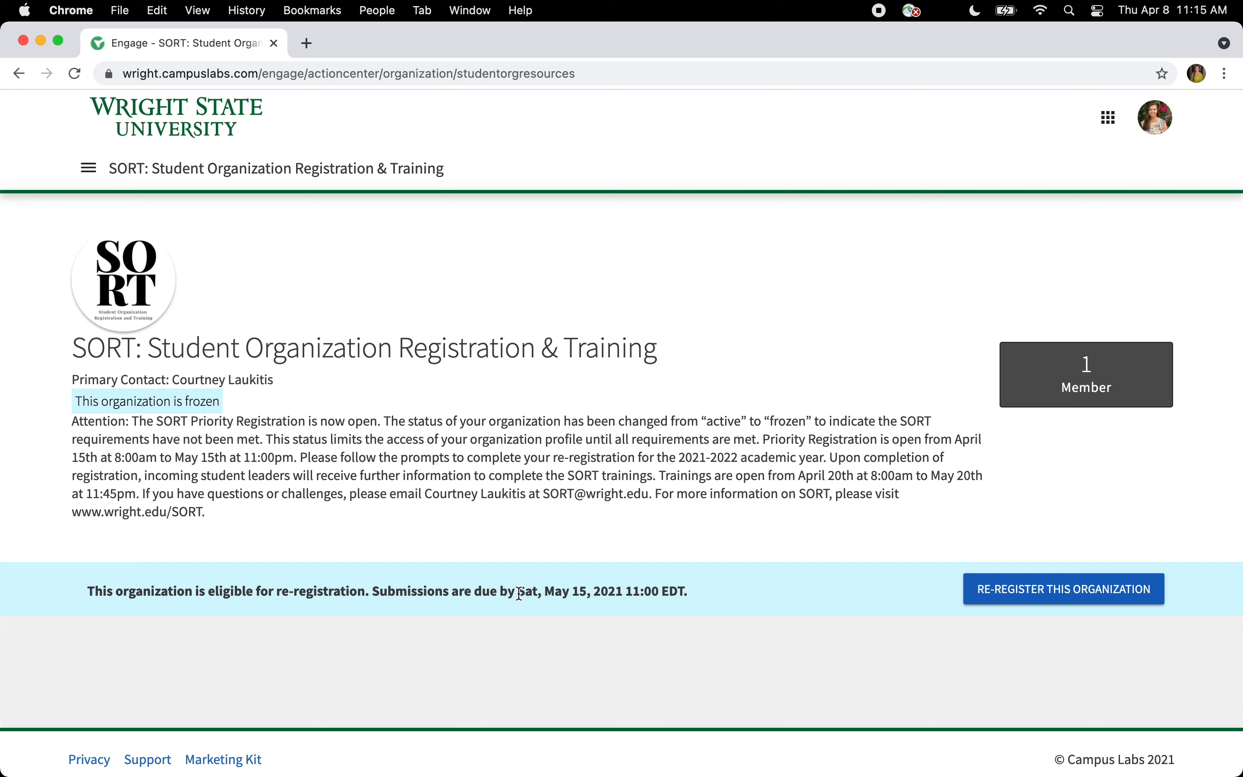
- Highlight the May 15, 2021 re-registration due date and the notice's contact details
drag(519, 593, 662, 607)
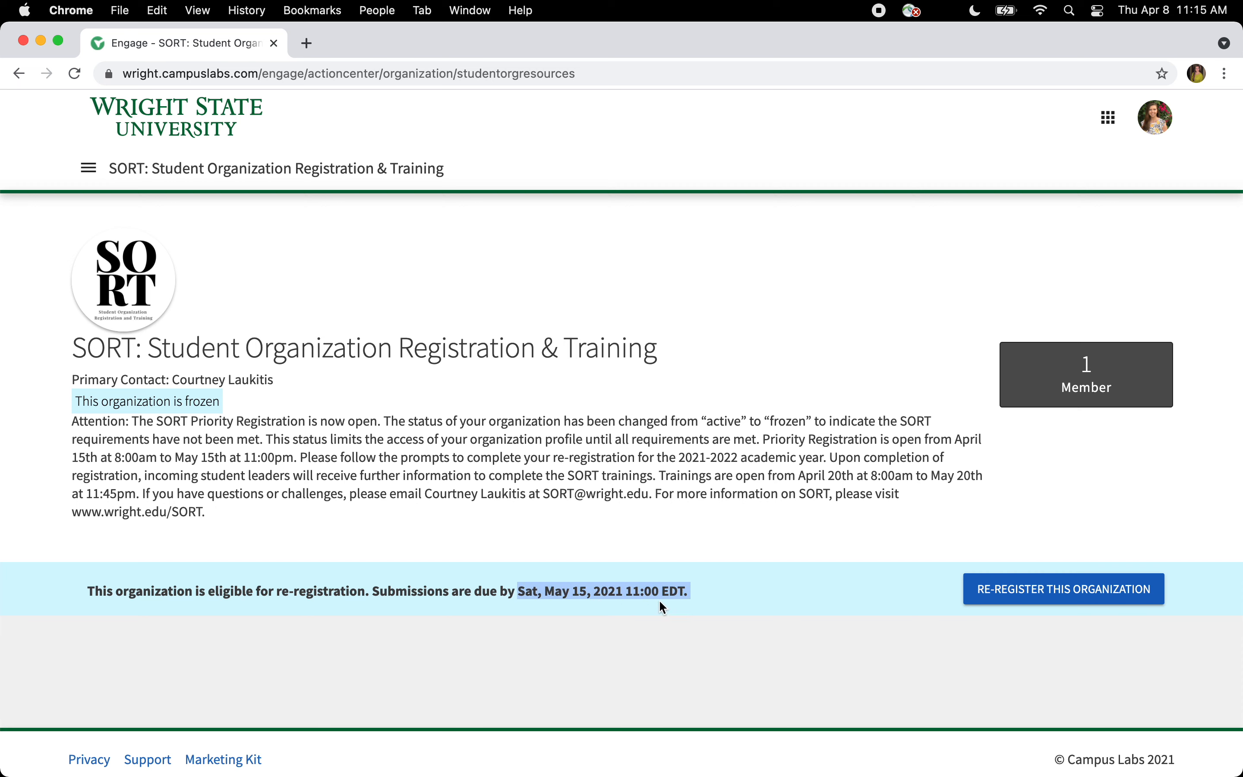
click(691, 591)
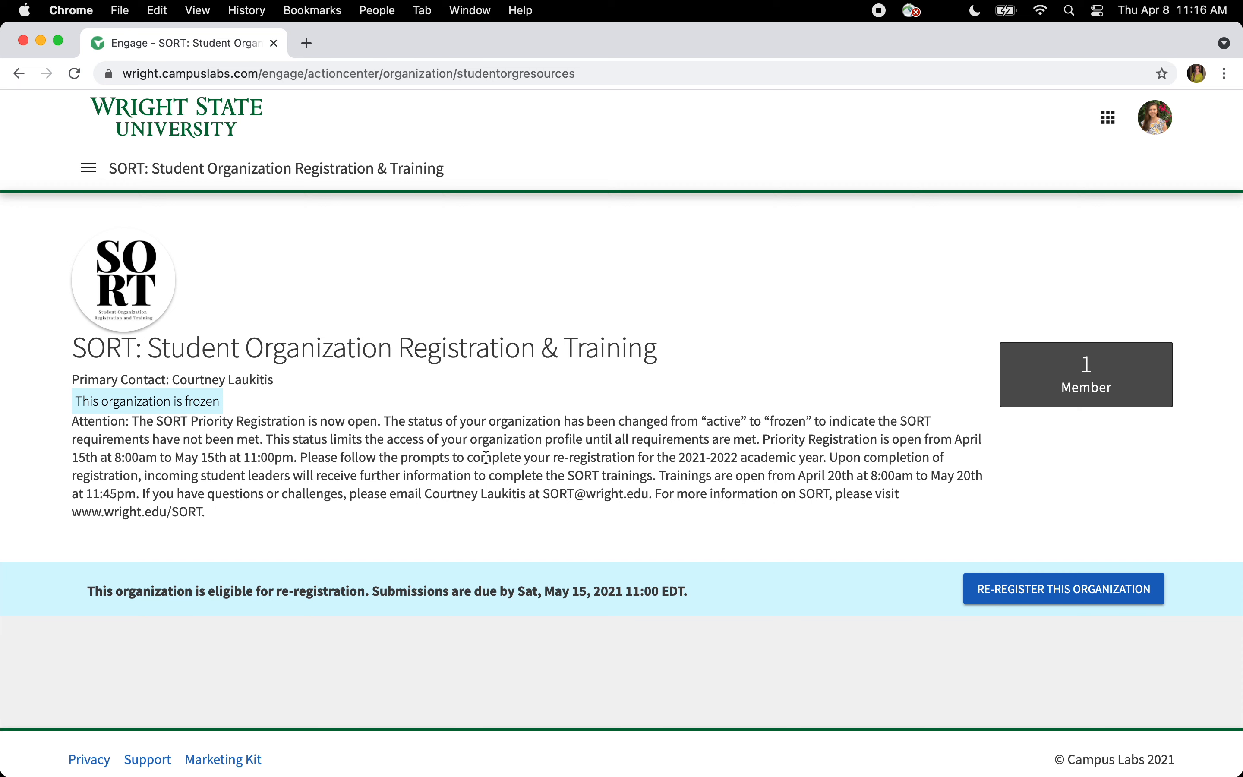
drag(427, 493, 651, 494)
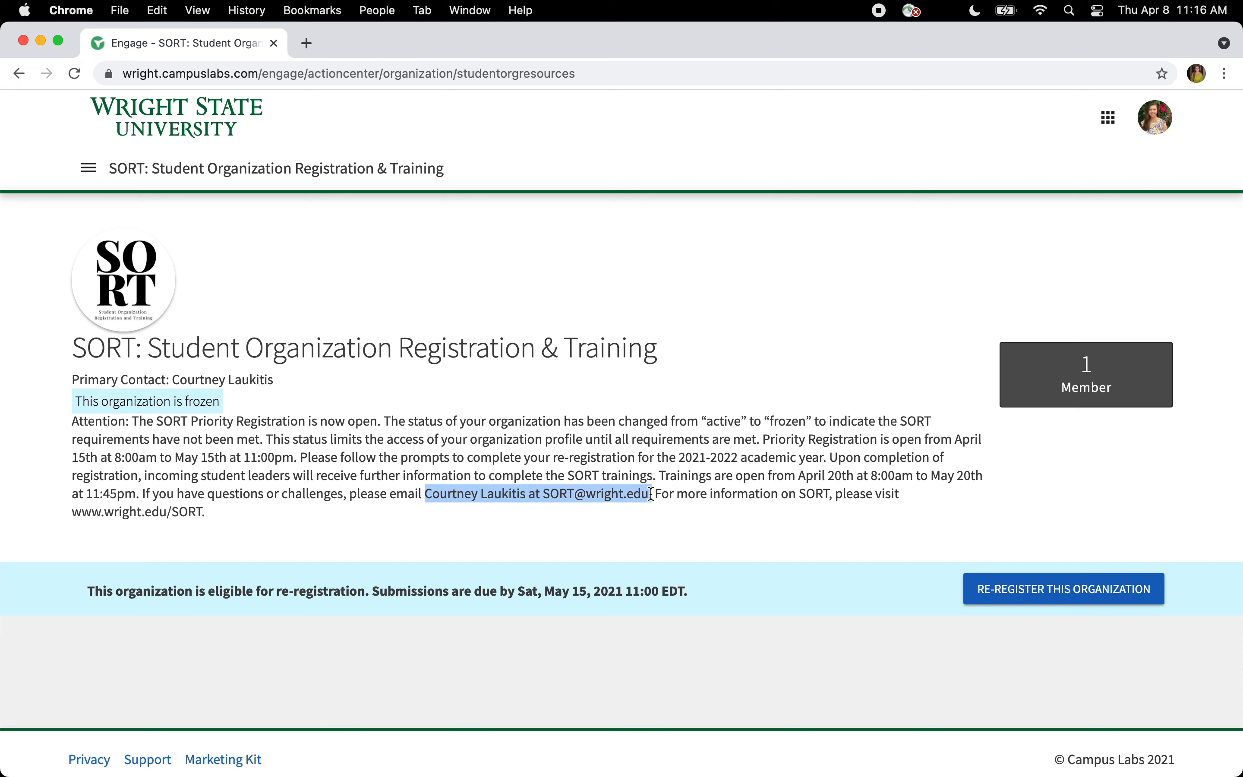
click(674, 395)
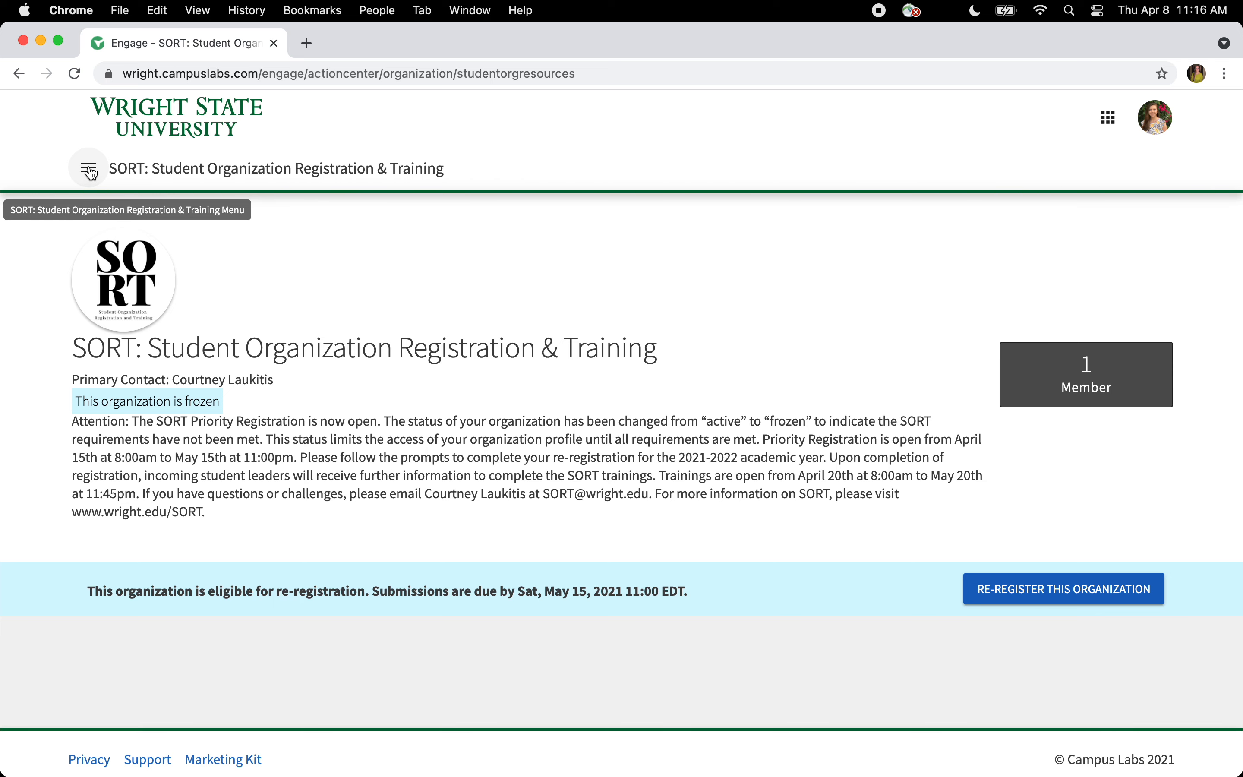
click(89, 169)
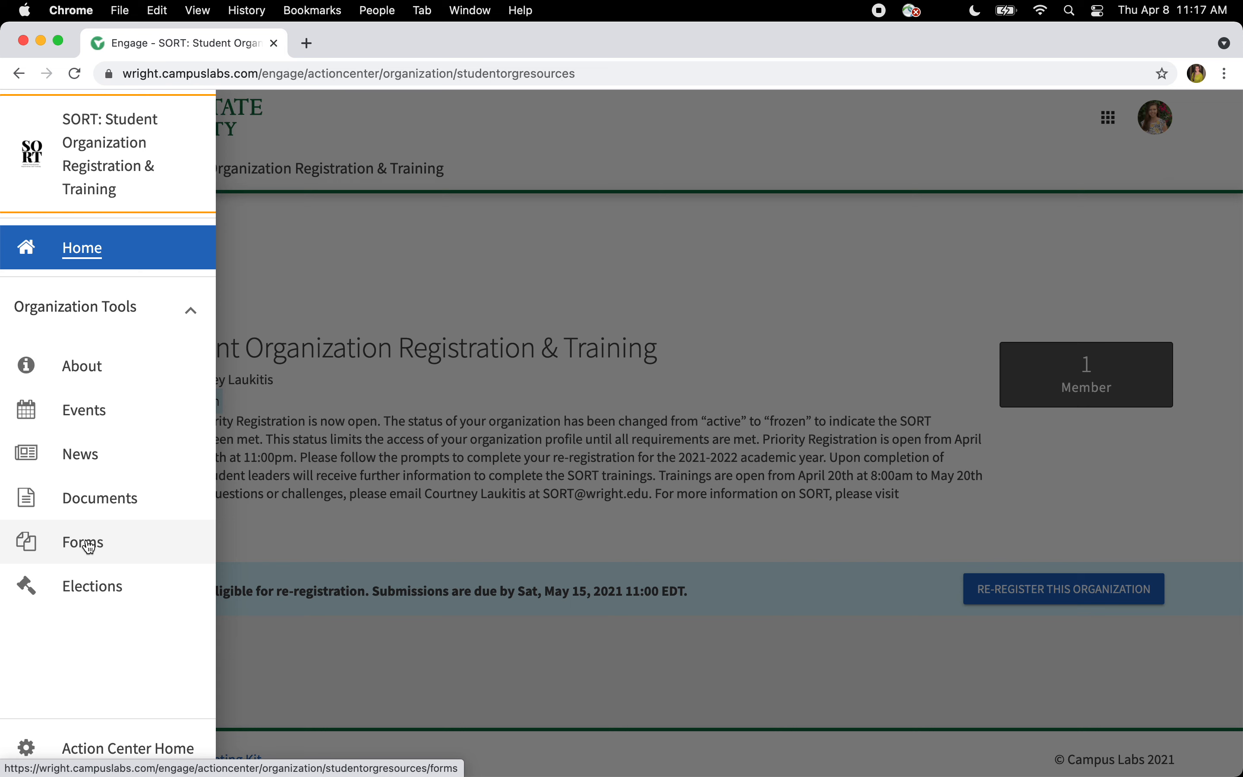
click(369, 326)
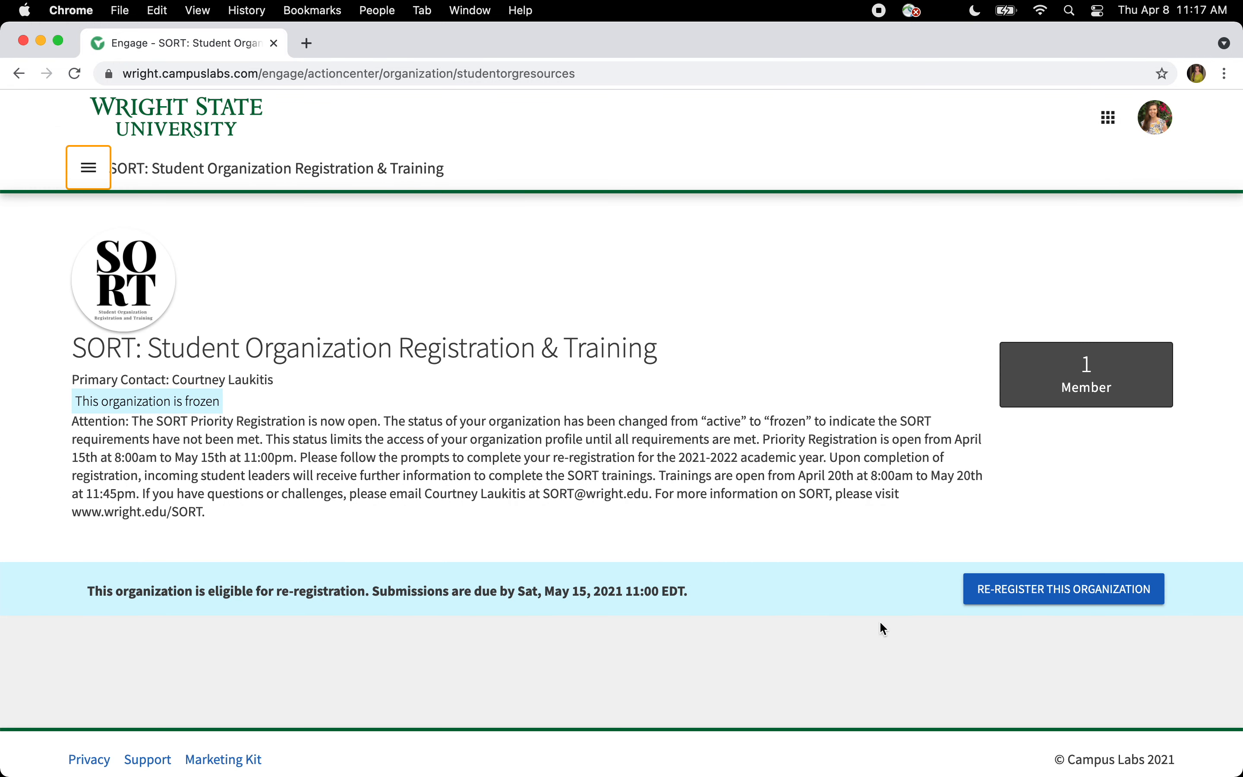
- Start re-registering SORT, read the Step 1 instructions, and continue to Step 2
click(1033, 591)
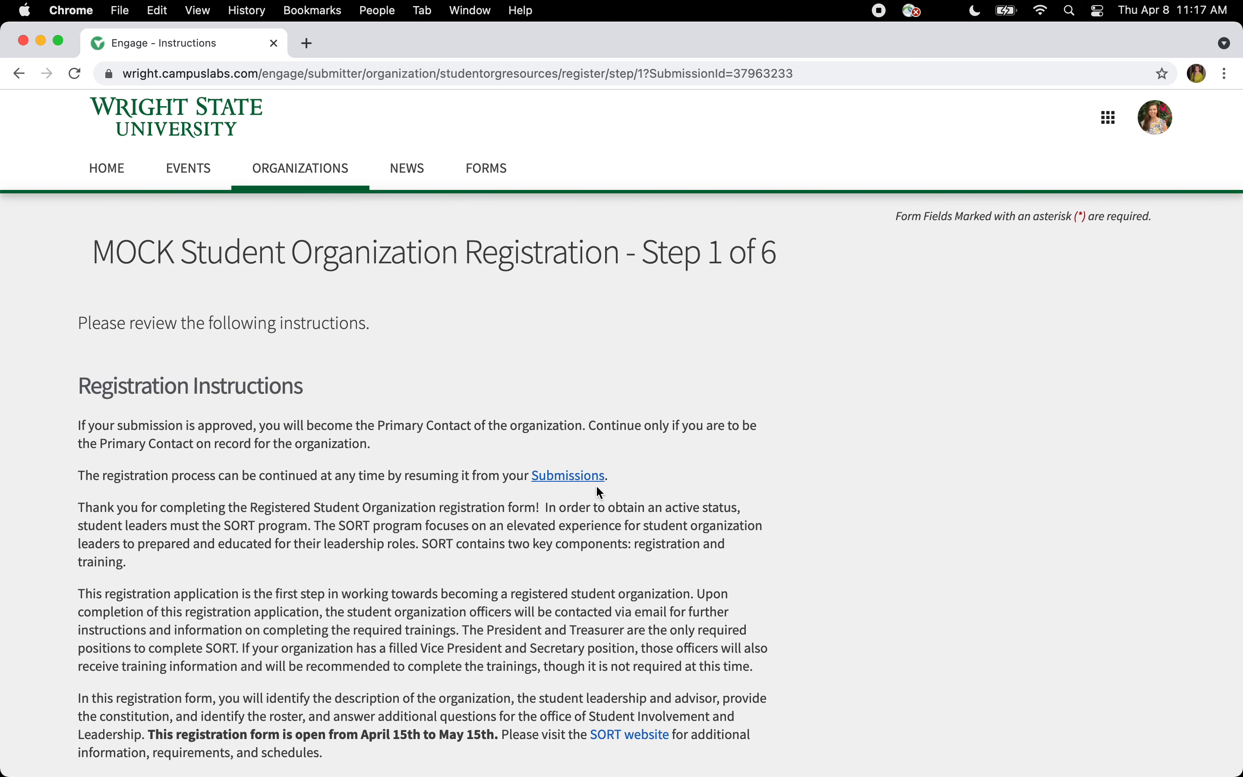
scroll(789, 479, down, 5)
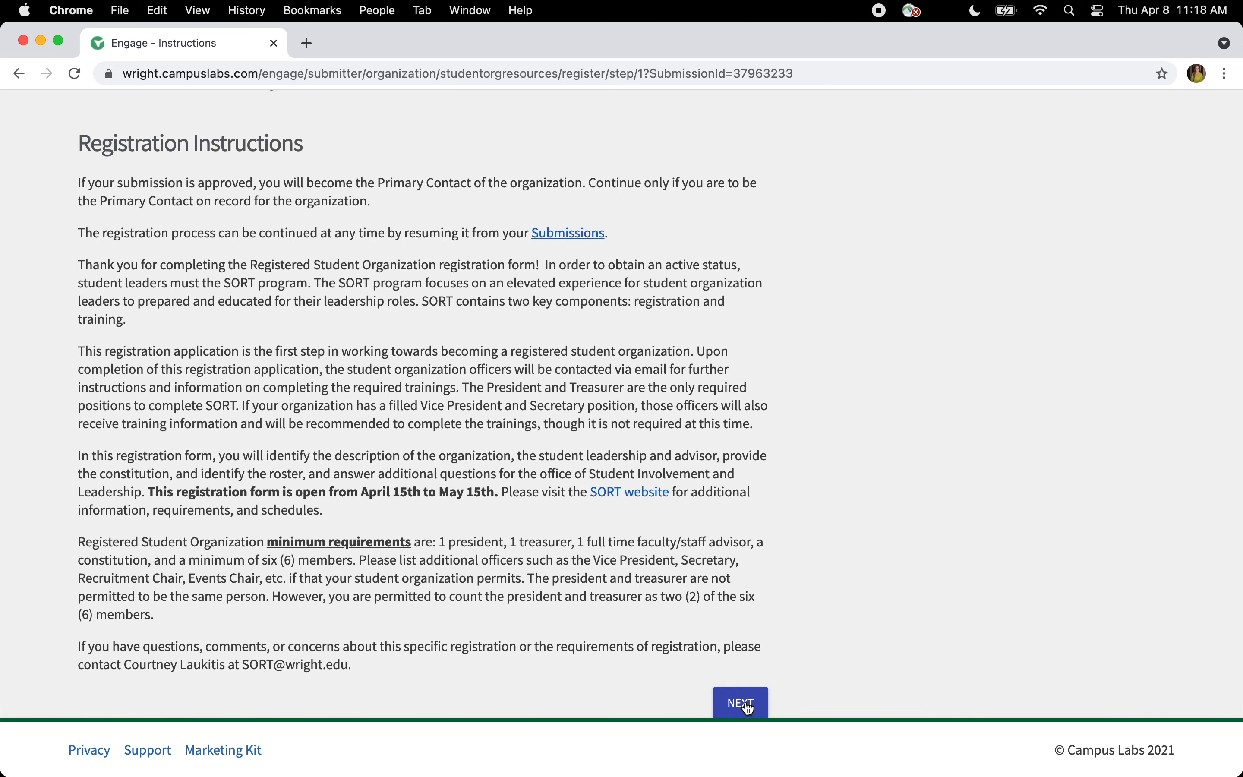
click(747, 704)
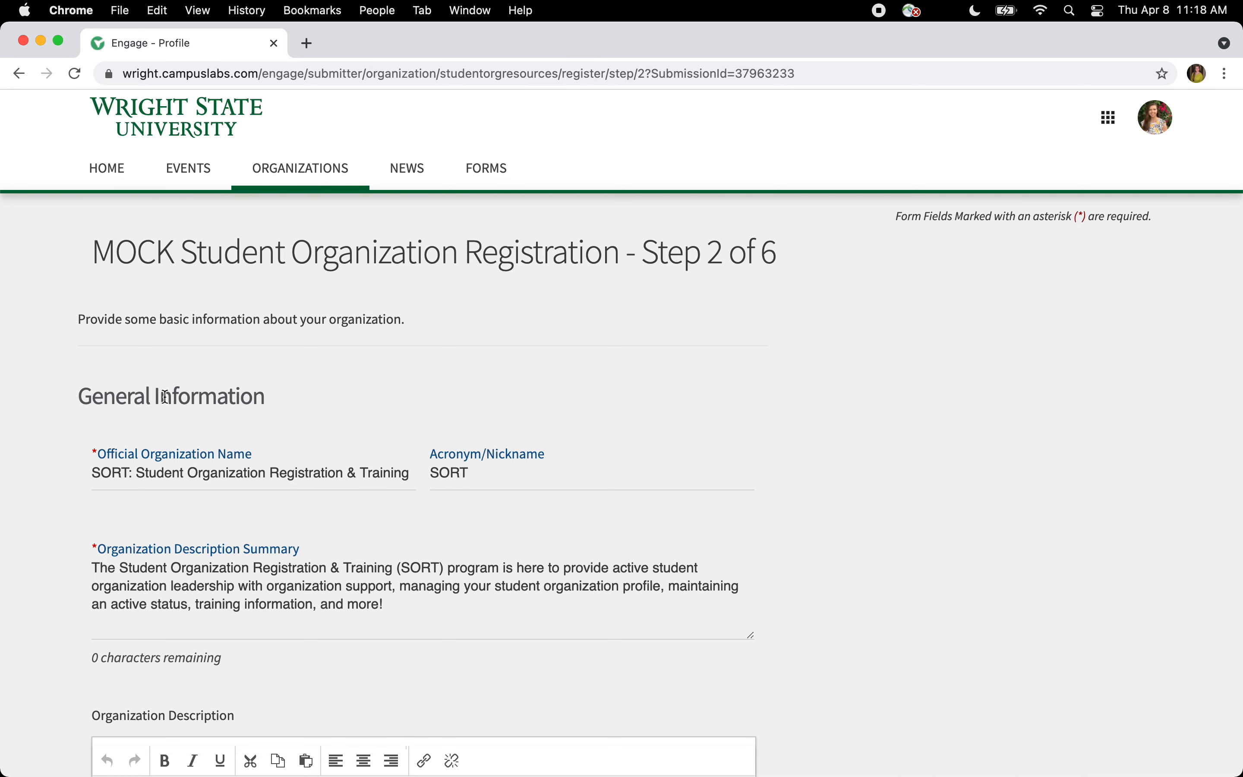
- Replace the misspelled surname in the Organization Contact Information e-mail with the correct one
scroll(95, 437, down, 3)
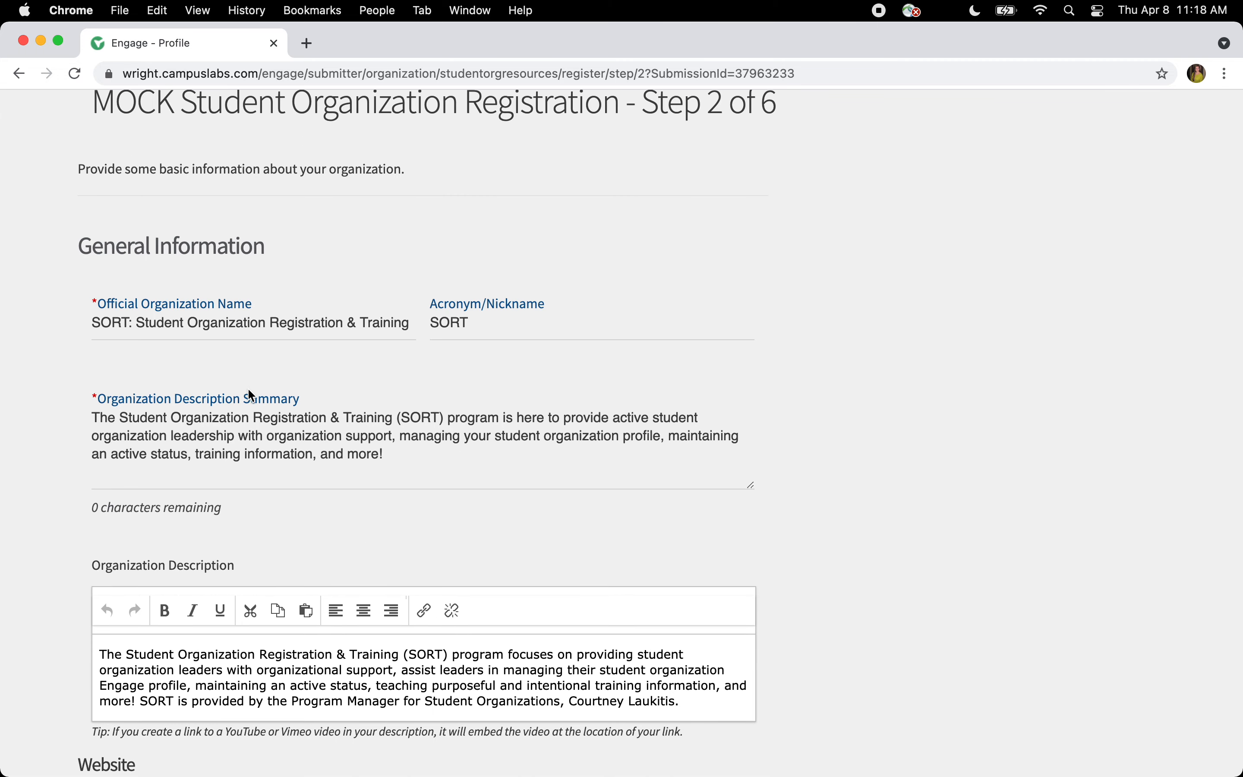
scroll(249, 593, down, 1)
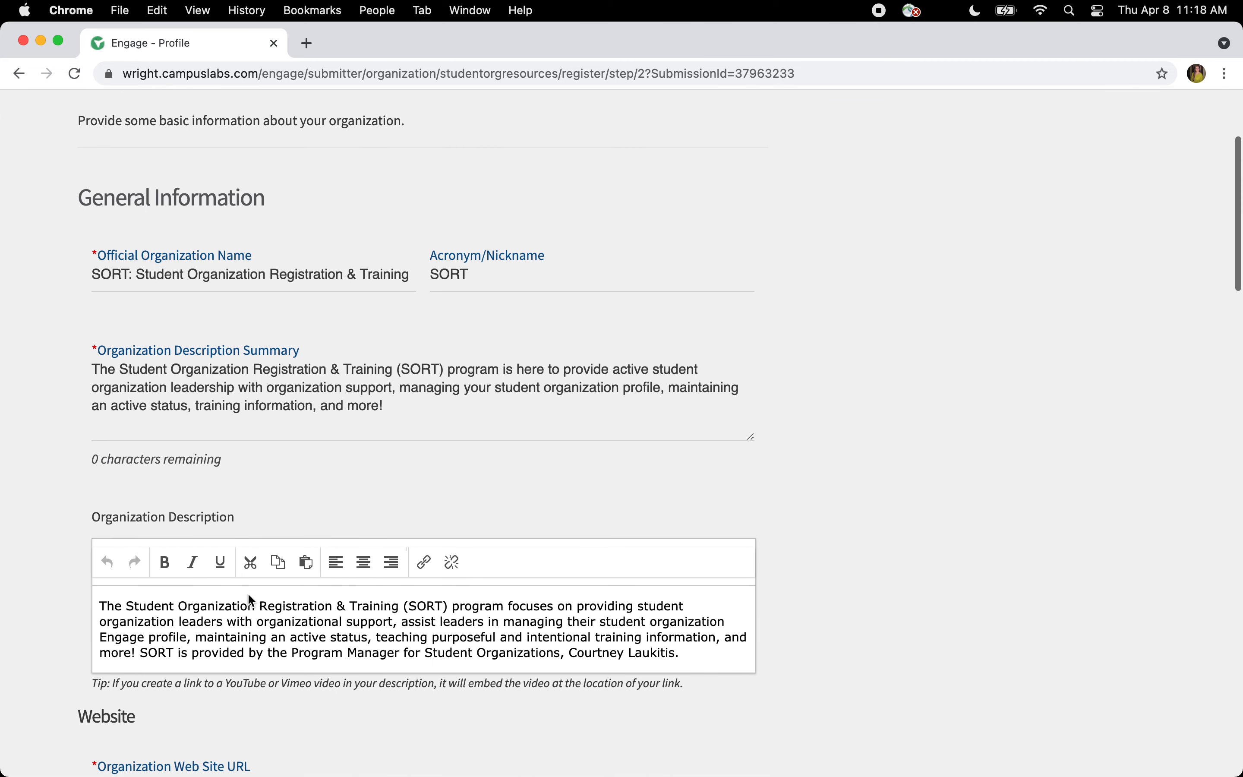
scroll(248, 595, down, 1)
scroll(248, 593, down, 1)
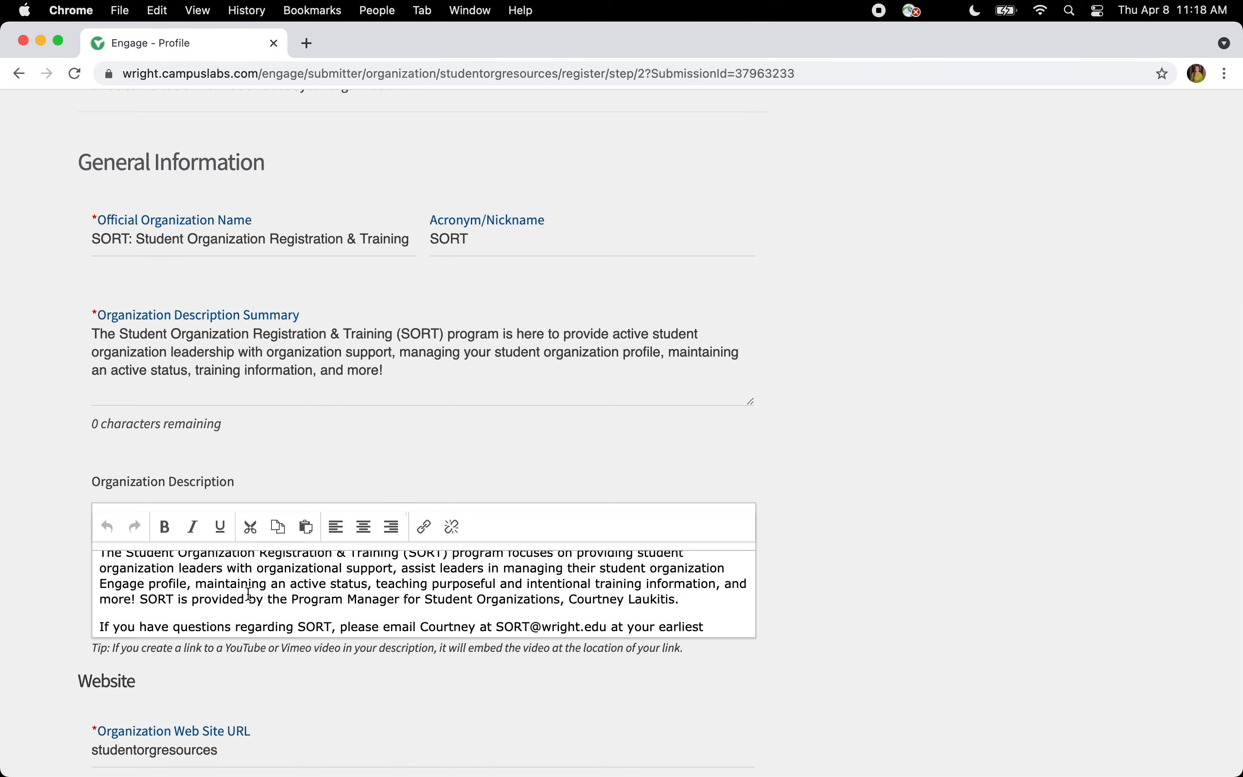
scroll(249, 594, up, 1)
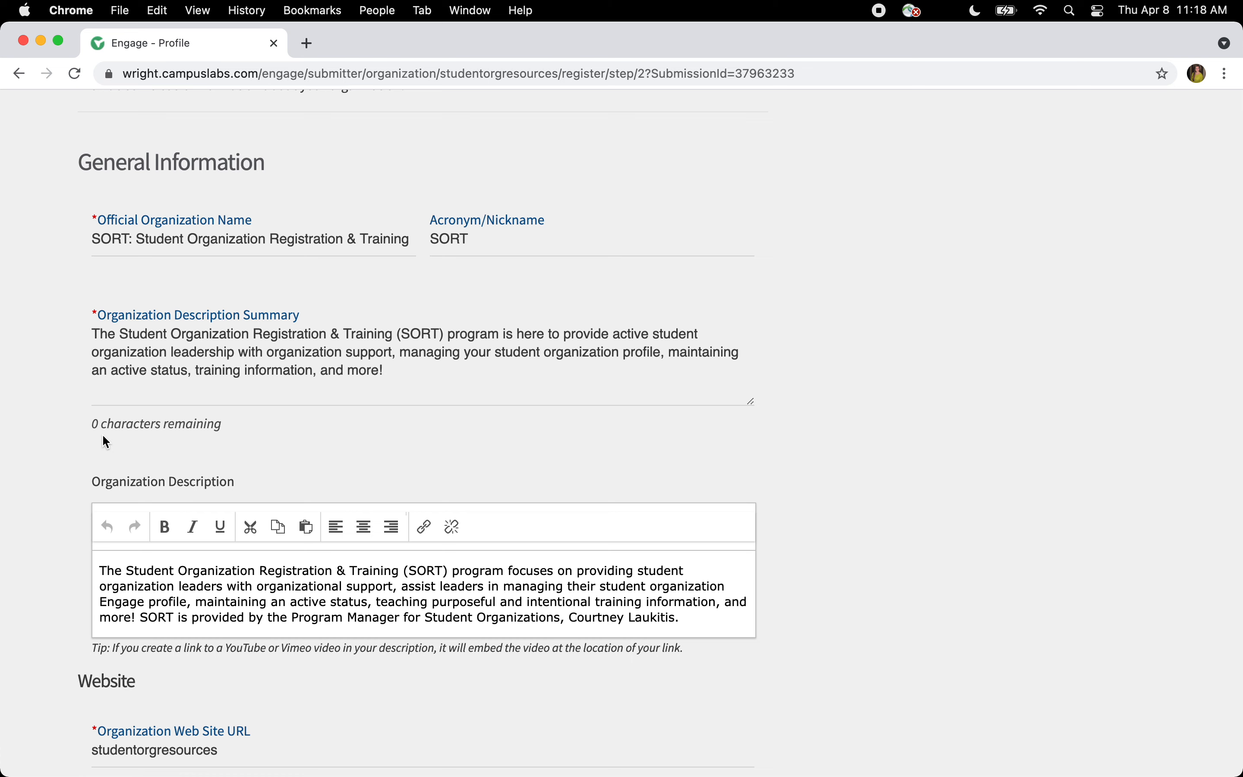
scroll(102, 433, down, 7)
scroll(87, 442, down, 3)
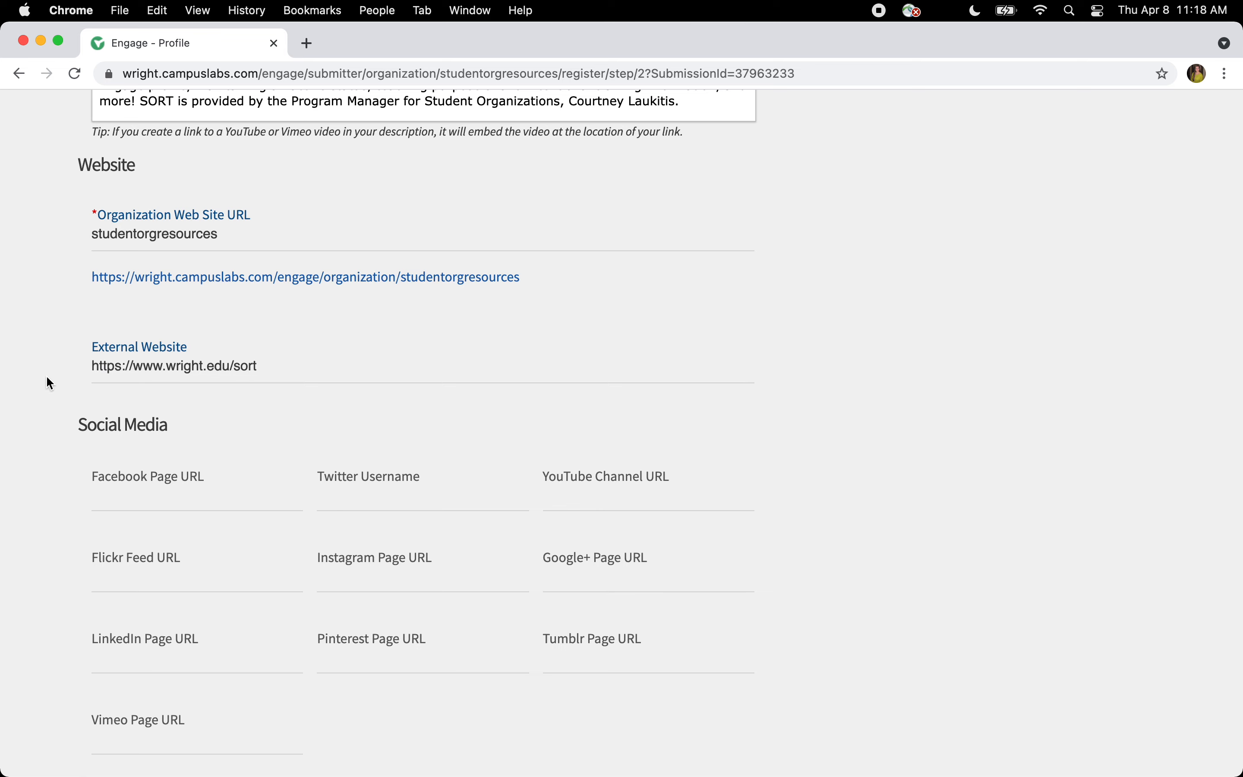
scroll(73, 396, down, 3)
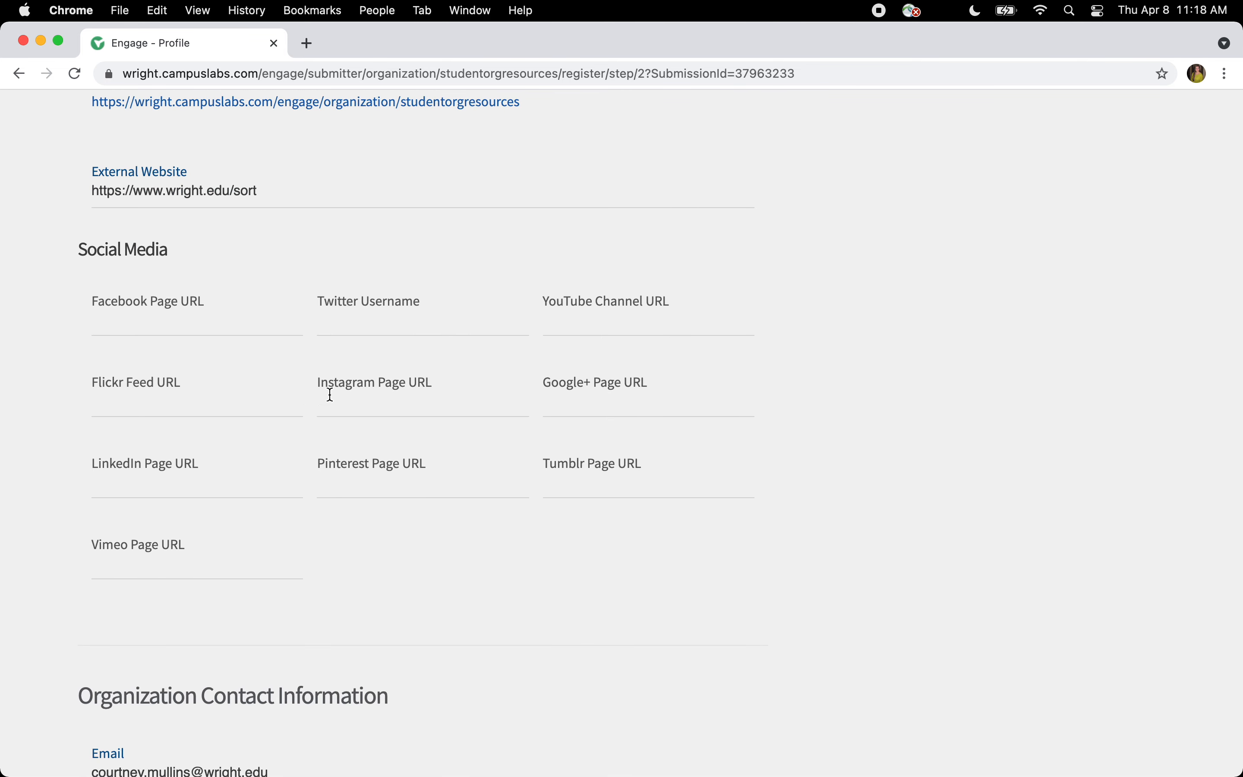
scroll(355, 386, down, 8)
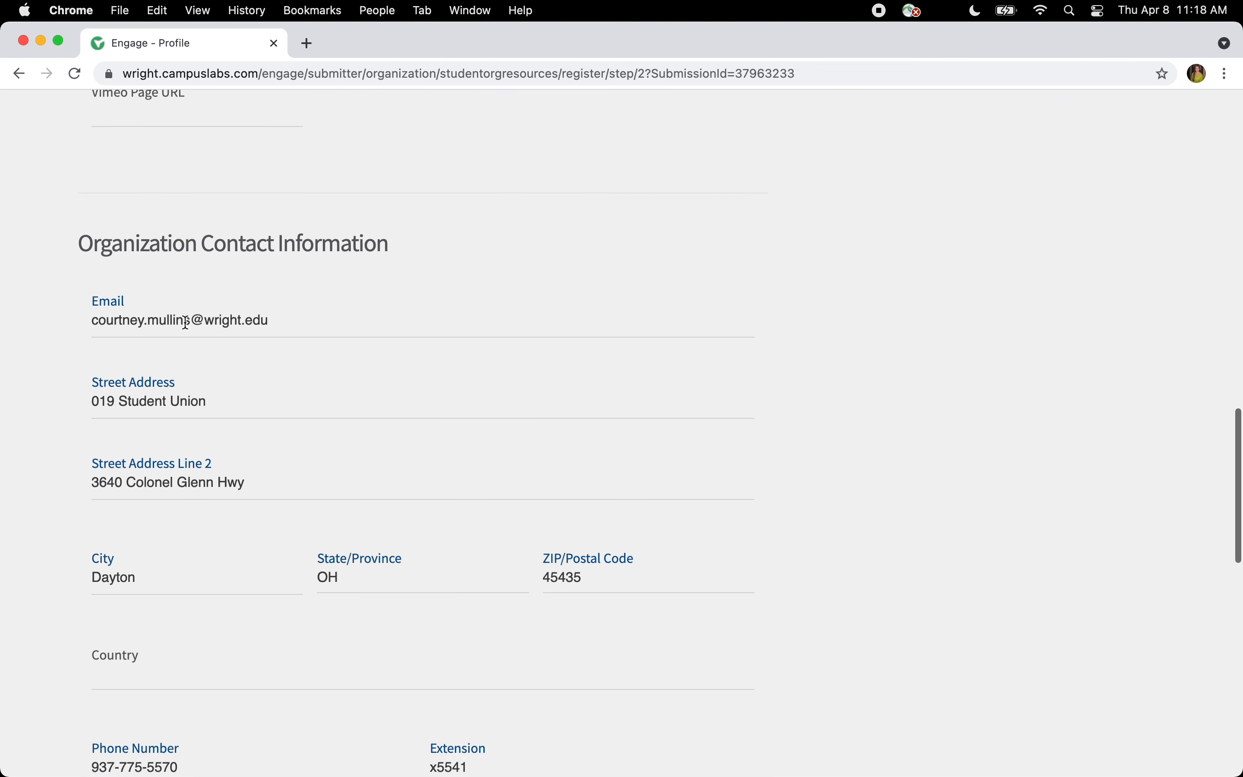
double_click(170, 320)
text(laukitis)
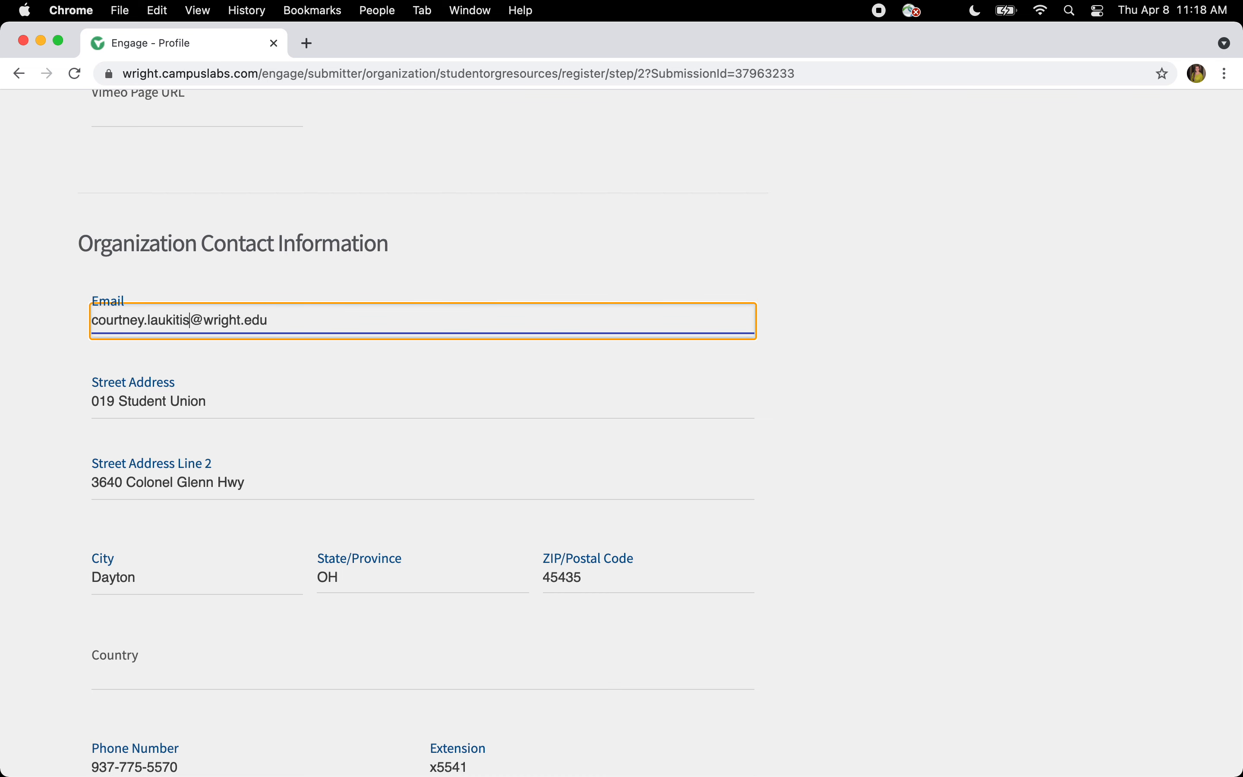
click(46, 294)
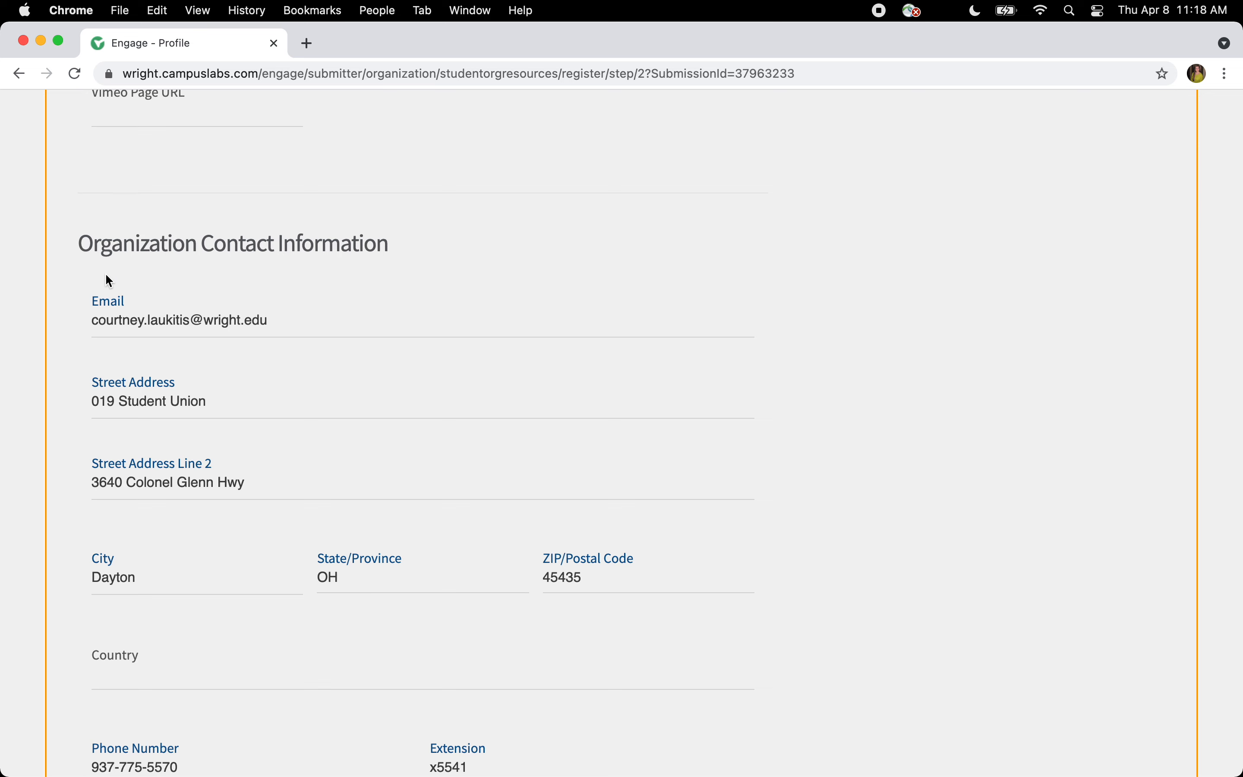
scroll(105, 288, down, 8)
scroll(103, 313, down, 2)
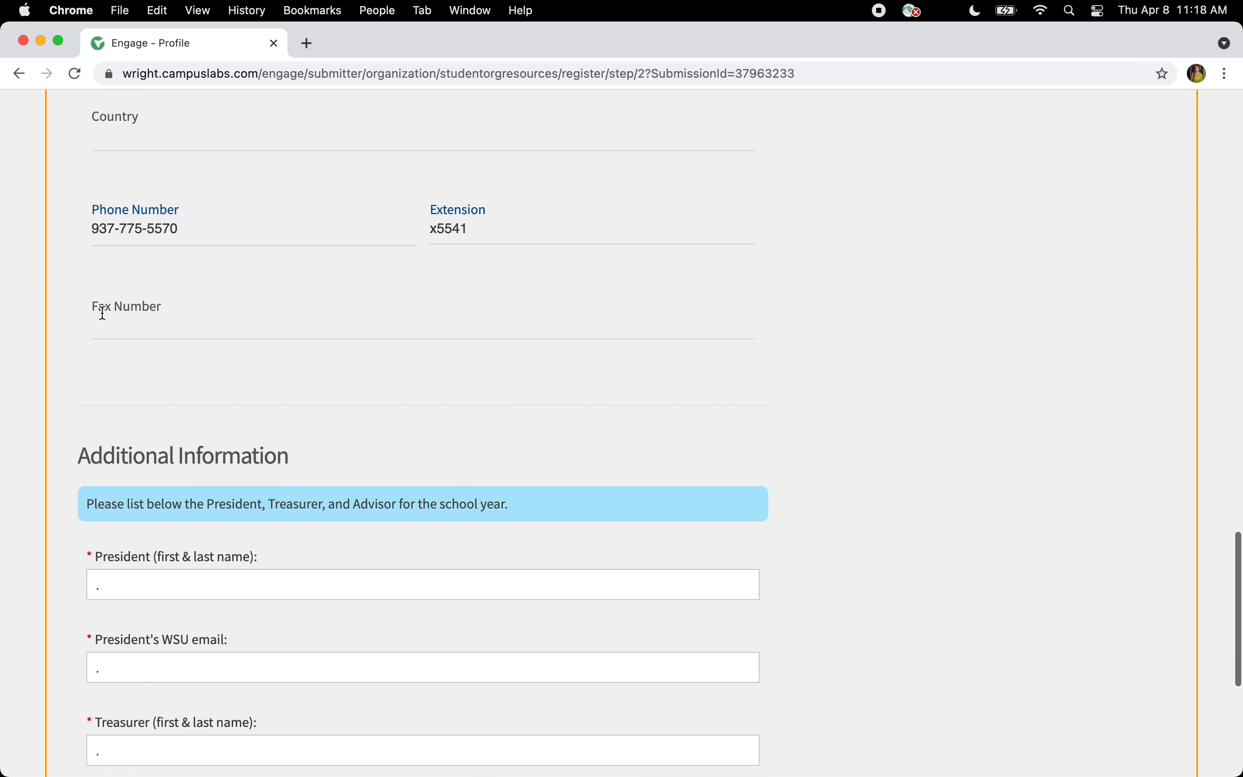
scroll(103, 312, down, 4)
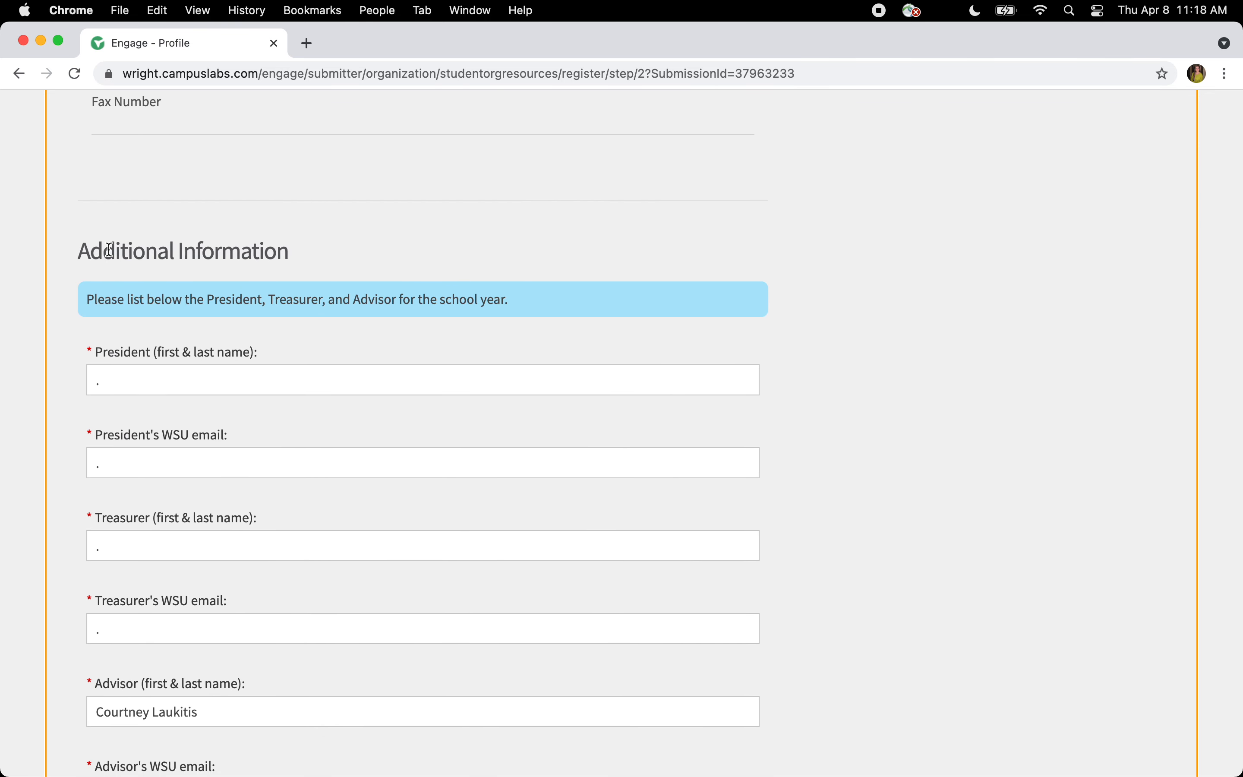
scroll(108, 247, down, 3)
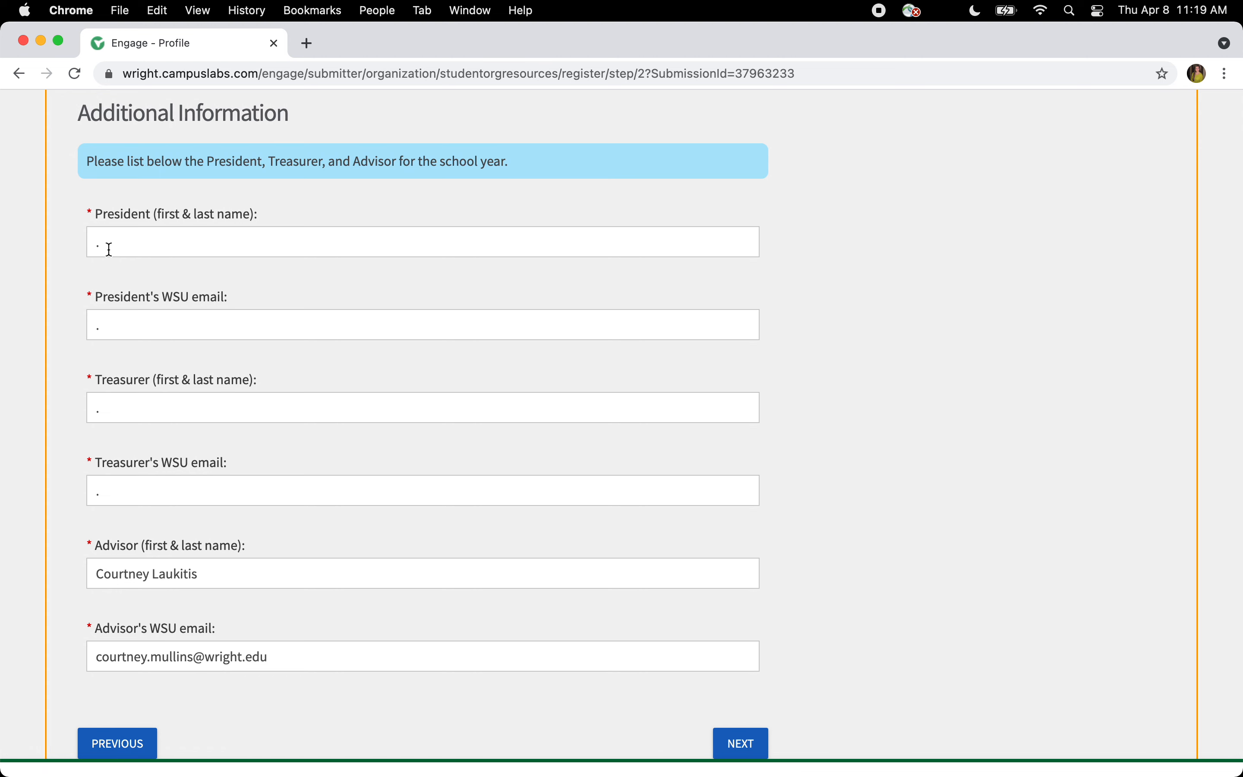
- Fill in the President's and Treasurer's full names and school e-mail addresses
click(110, 249)
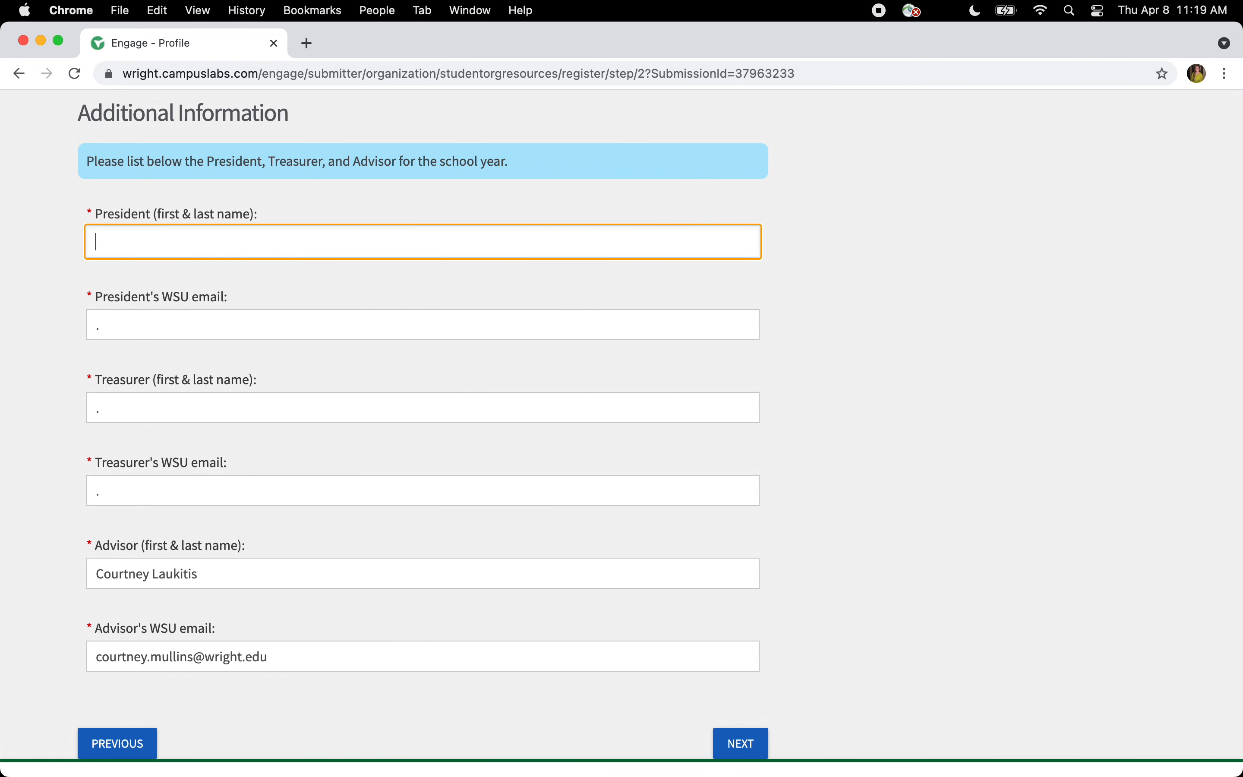
key(Tab)
click(120, 408)
key(Tab)
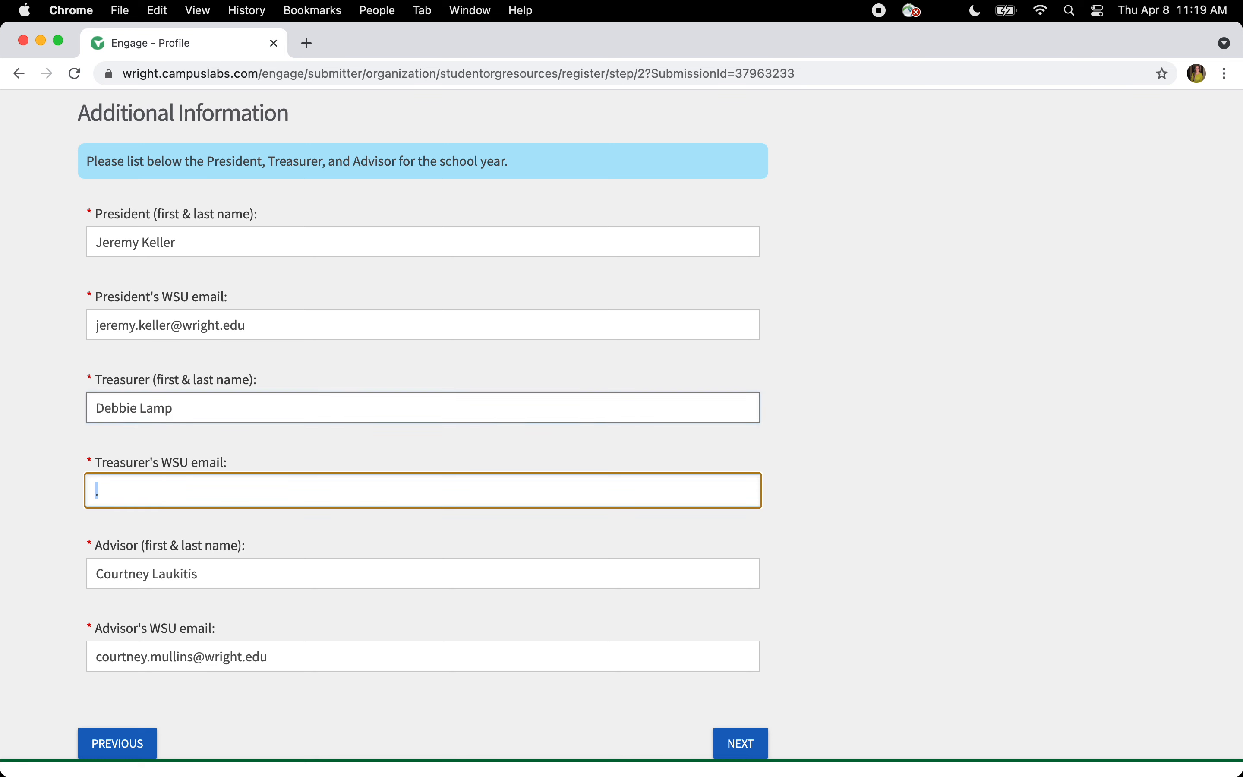
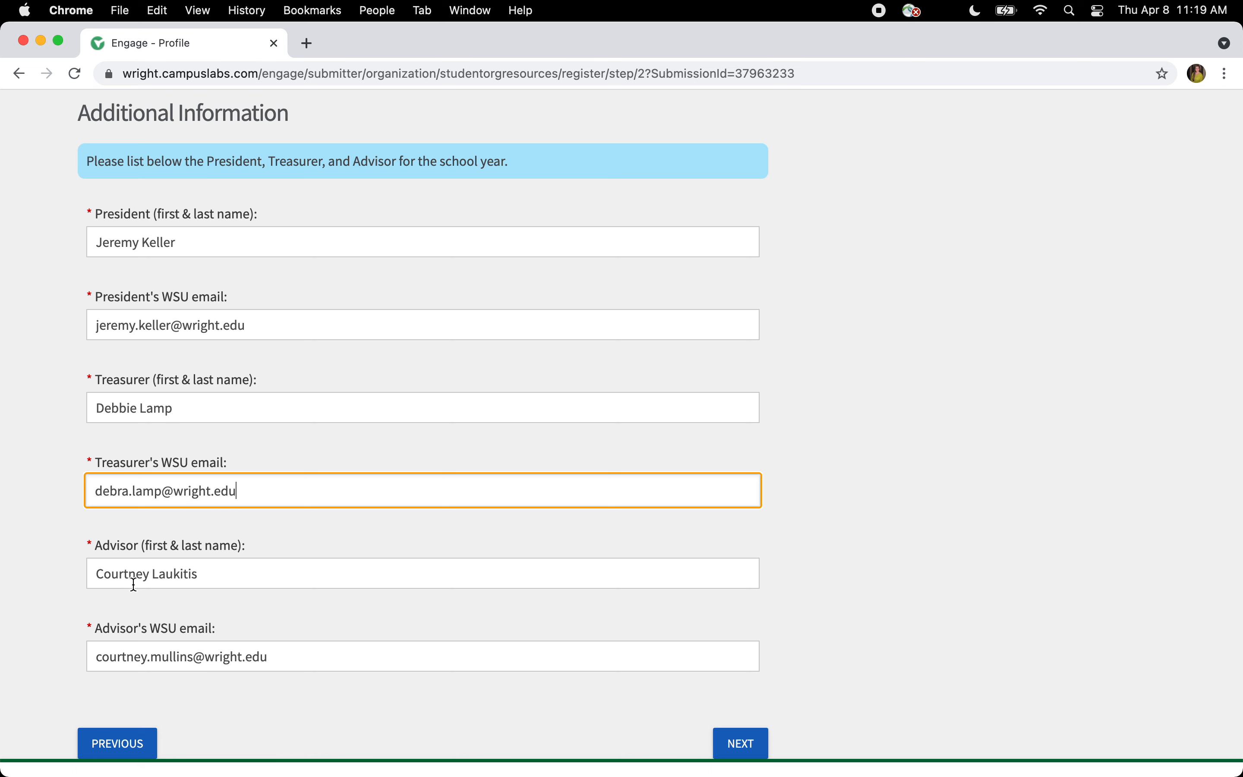
- Correct the surname in the Advisor's WSU e-mail and advance to Step 3
double_click(181, 659)
text(laukitis)
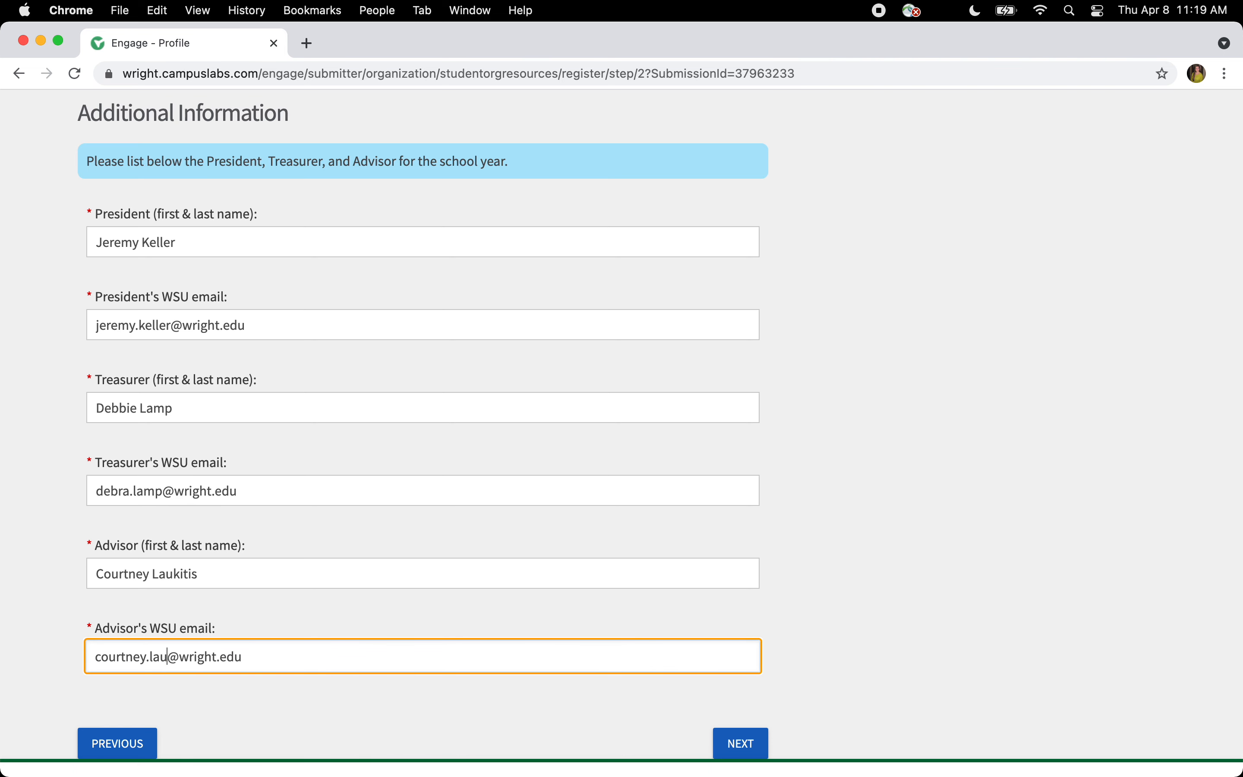
click(44, 583)
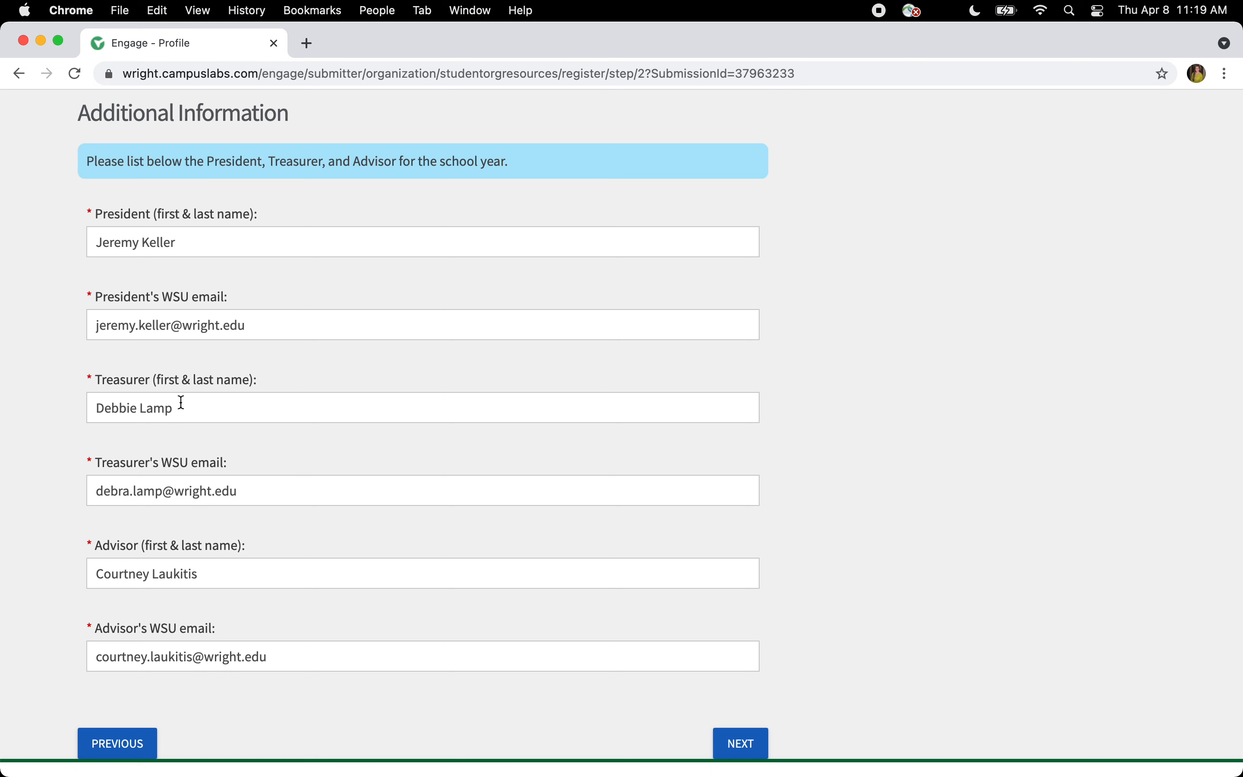
click(726, 752)
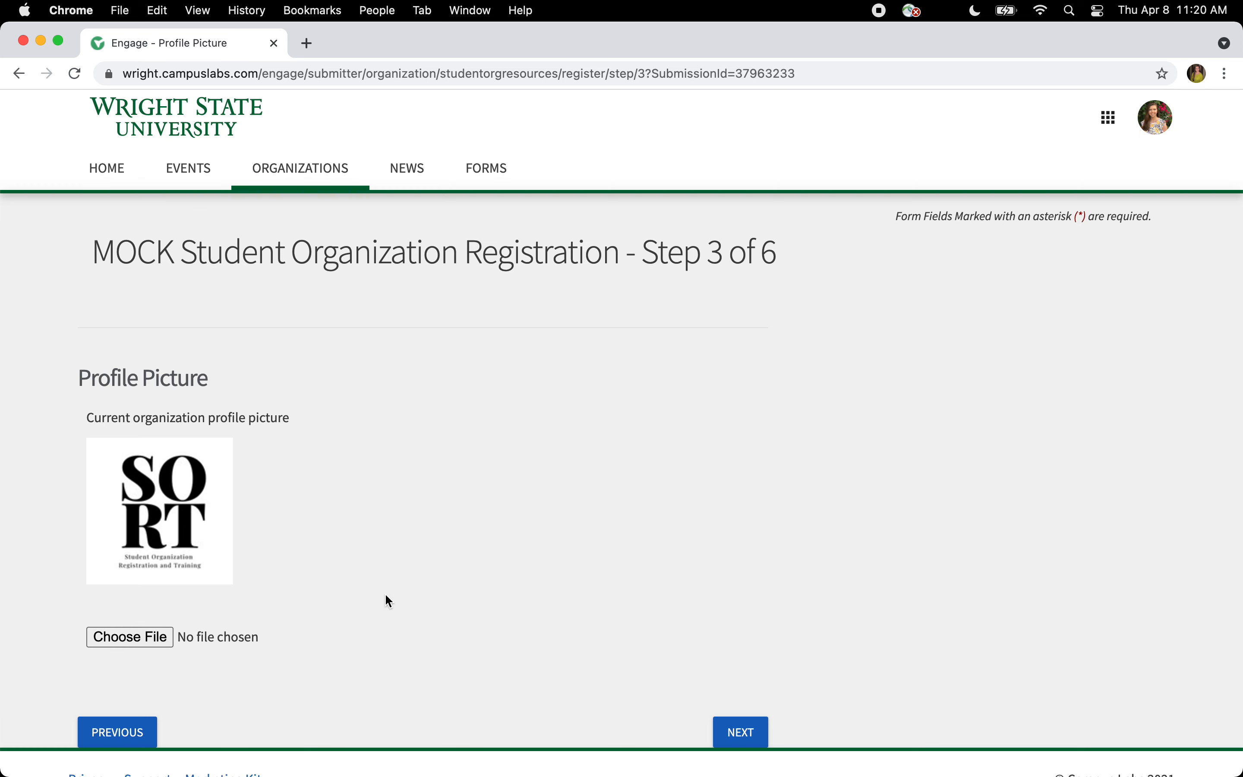
- Keep the current SORT logo and advance to Step 4, Organization Categories
click(737, 734)
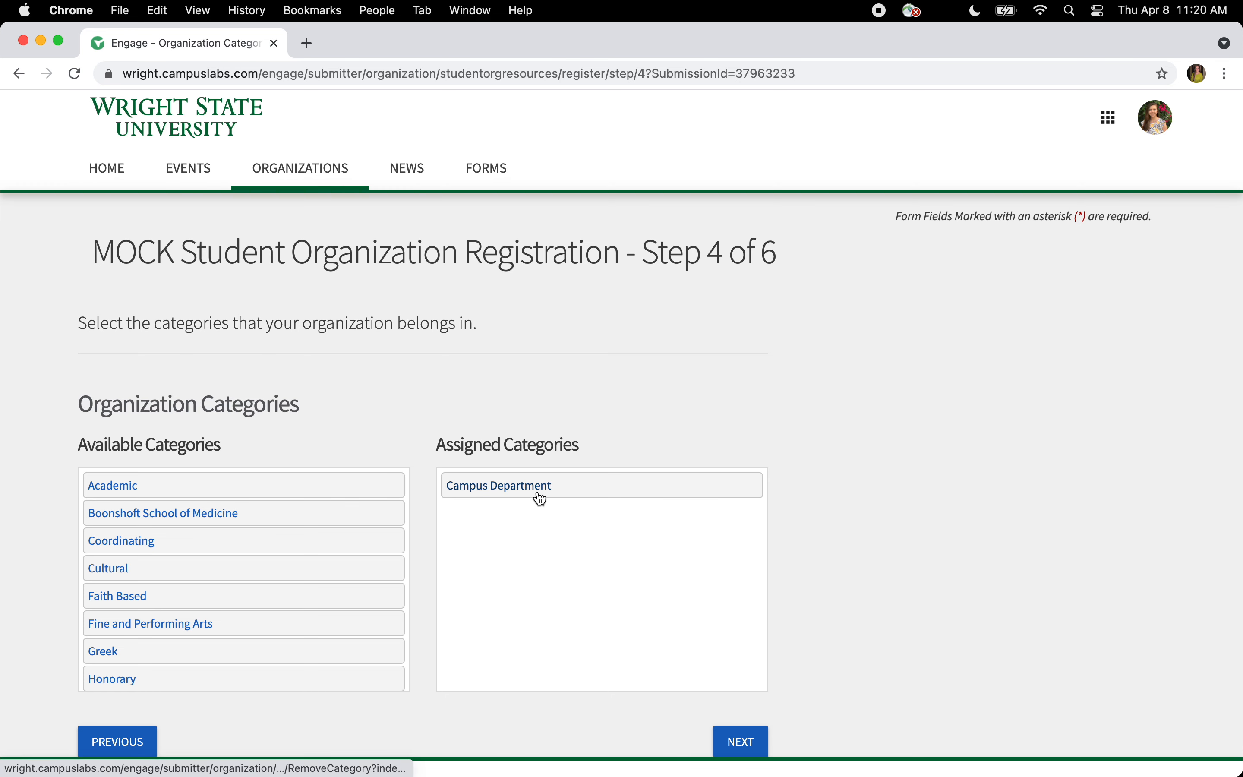
- Assign Media and Special Interest categories, leaving Boonshoft School of Medicine off, then go to Step 5
scroll(288, 572, down, 3)
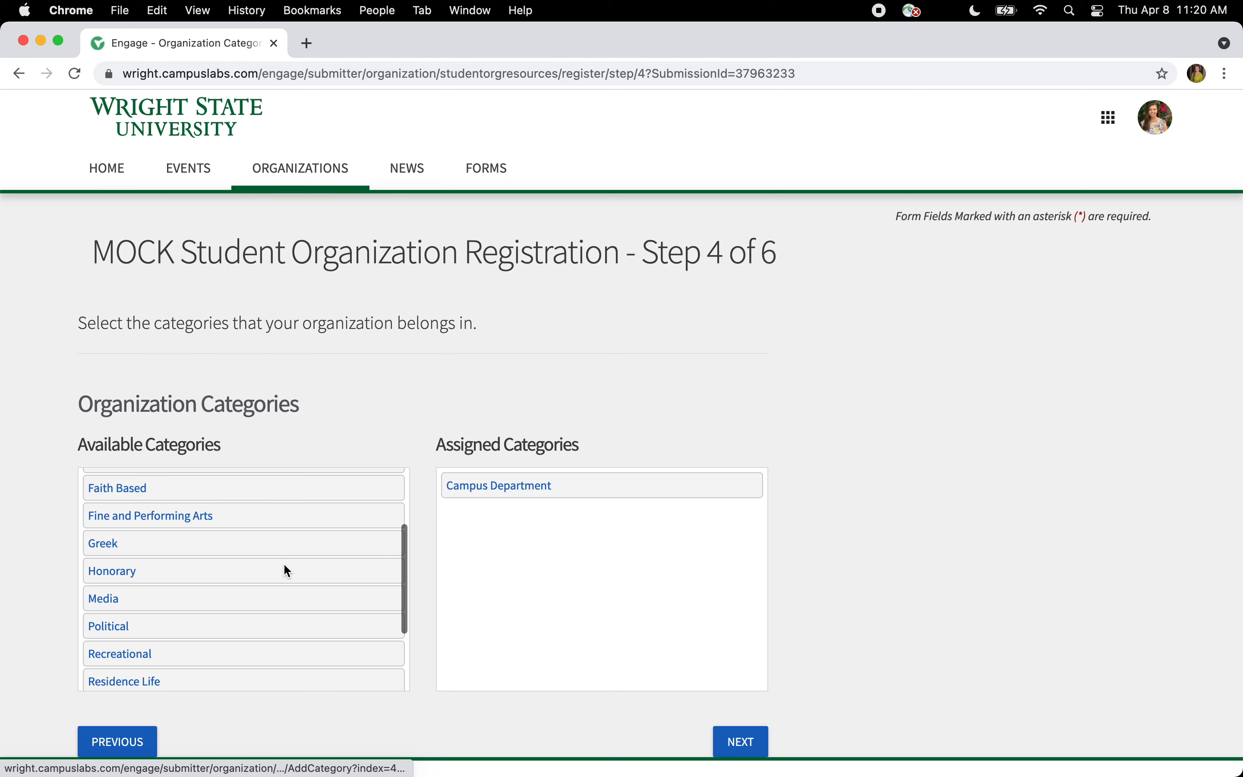
click(267, 574)
scroll(241, 586, down, 5)
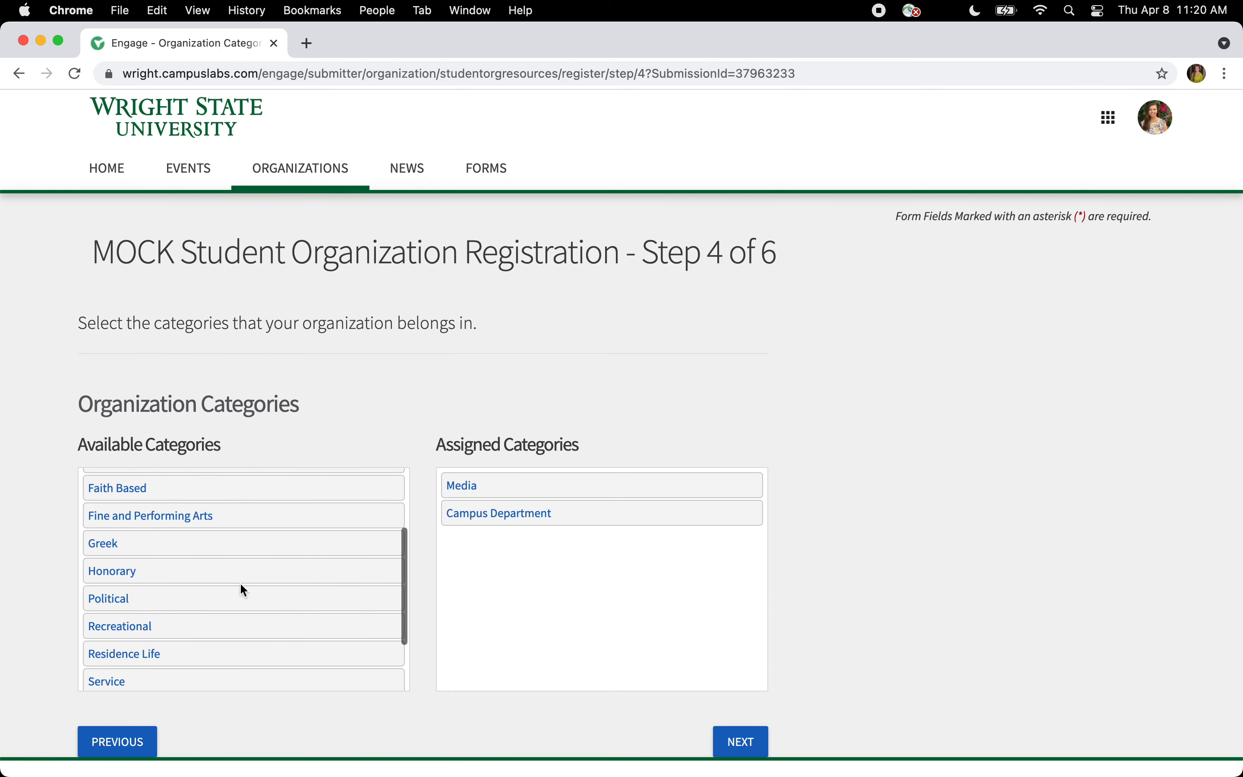
click(232, 631)
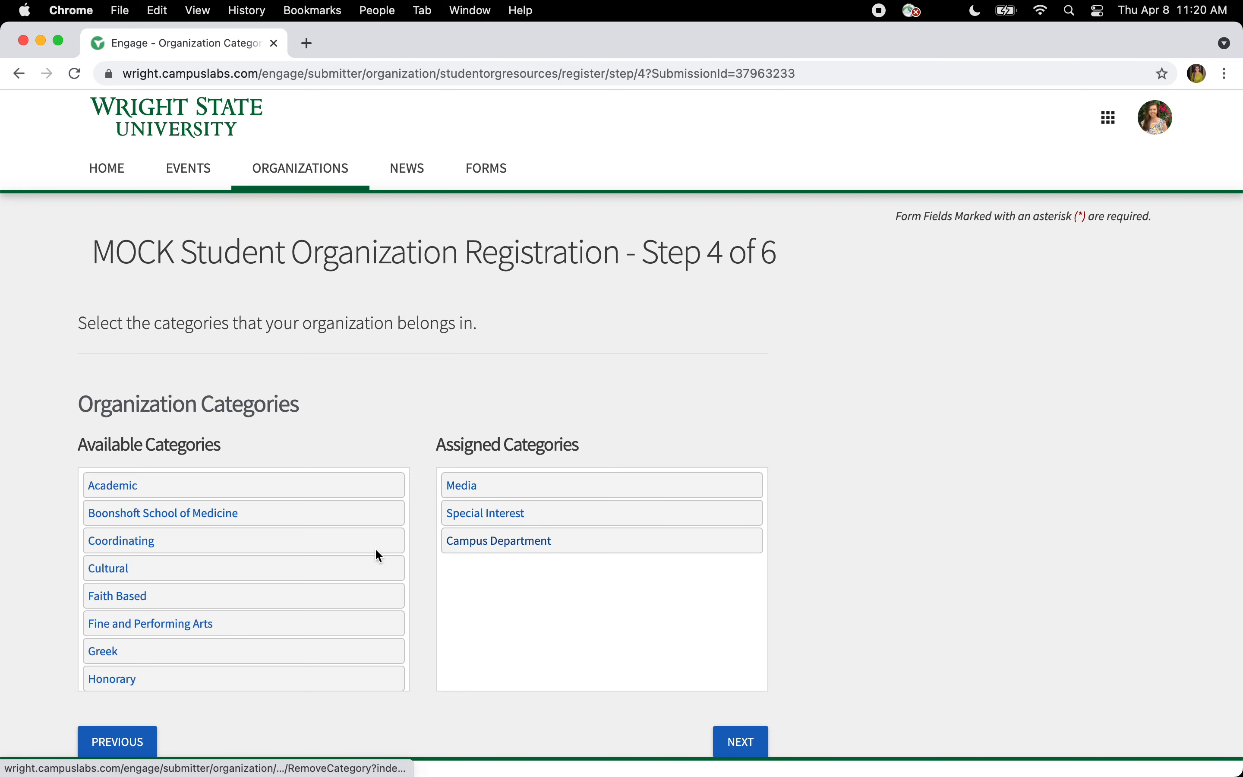
click(343, 517)
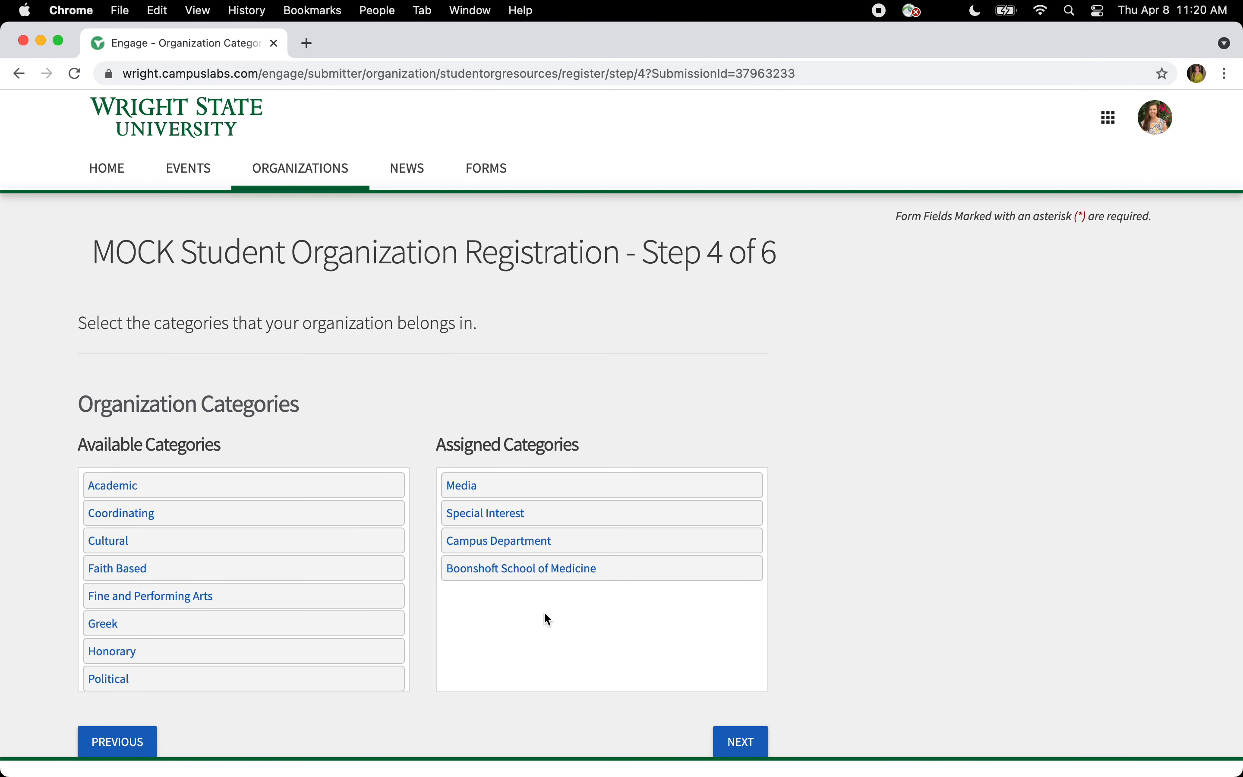
click(640, 568)
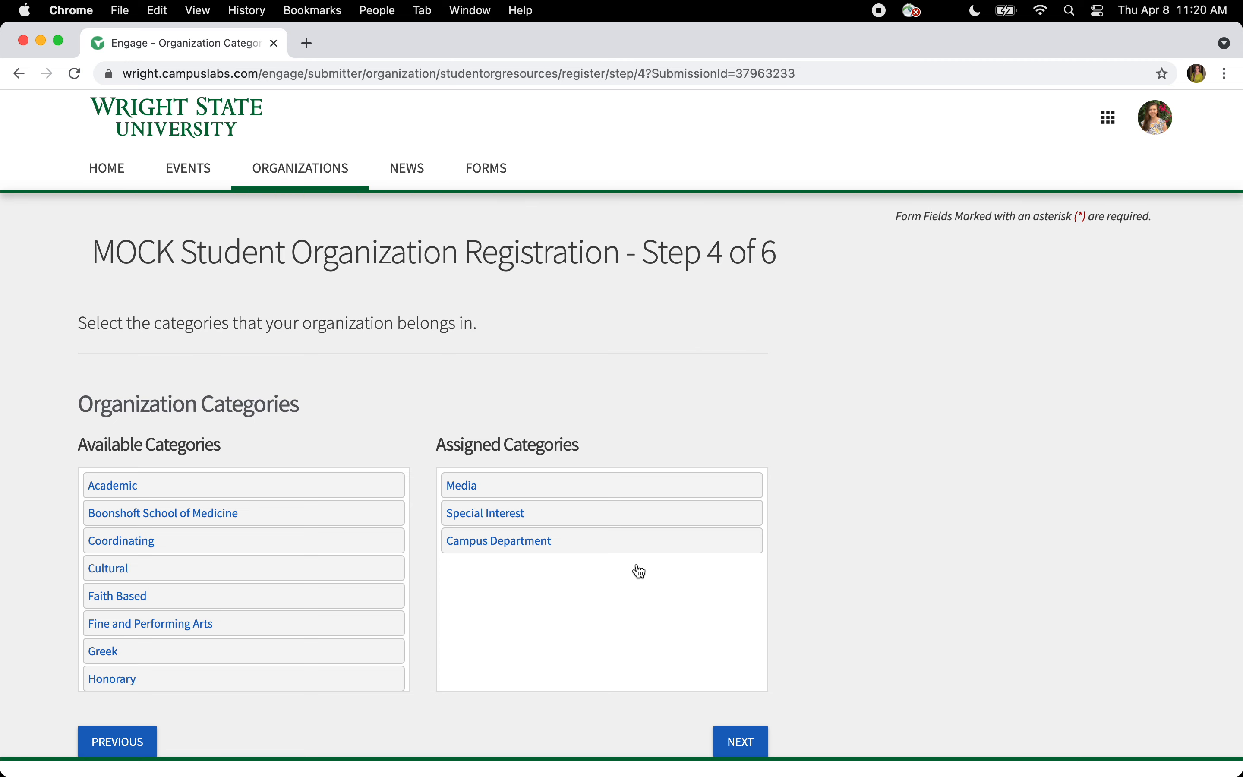
scroll(641, 571, down, 2)
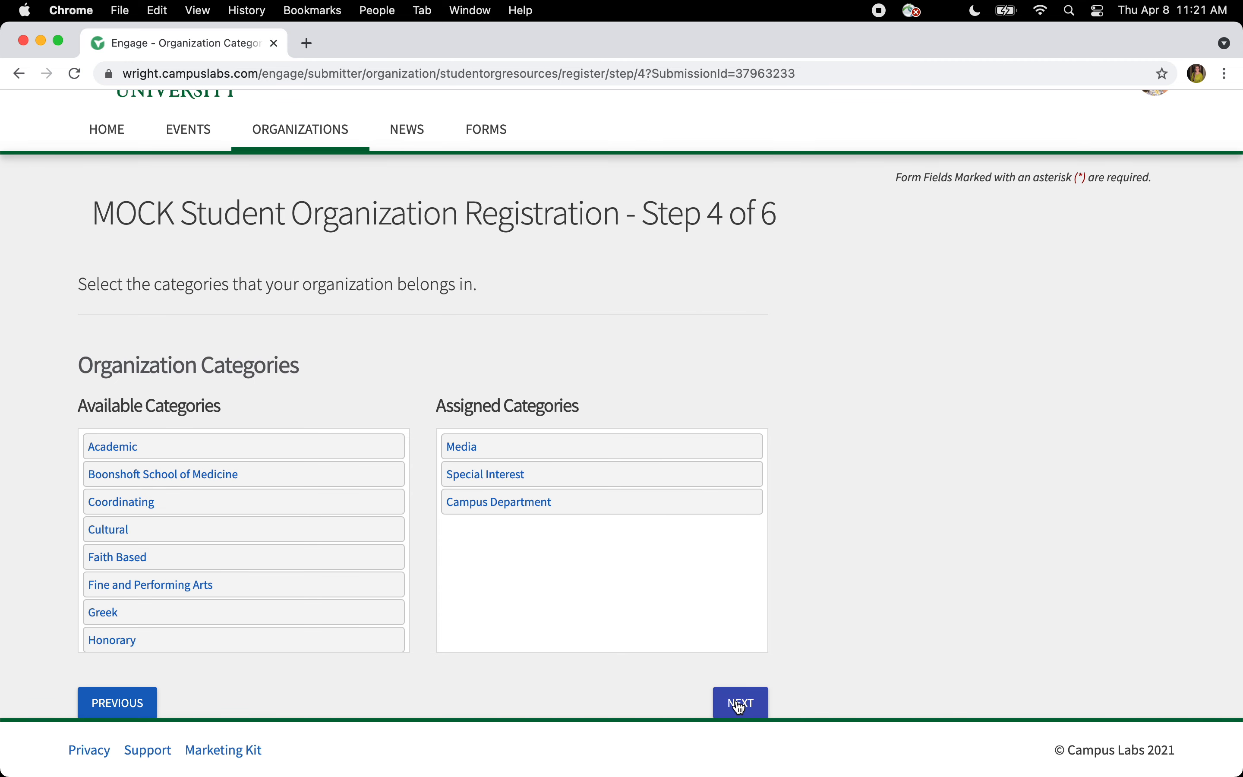
click(745, 704)
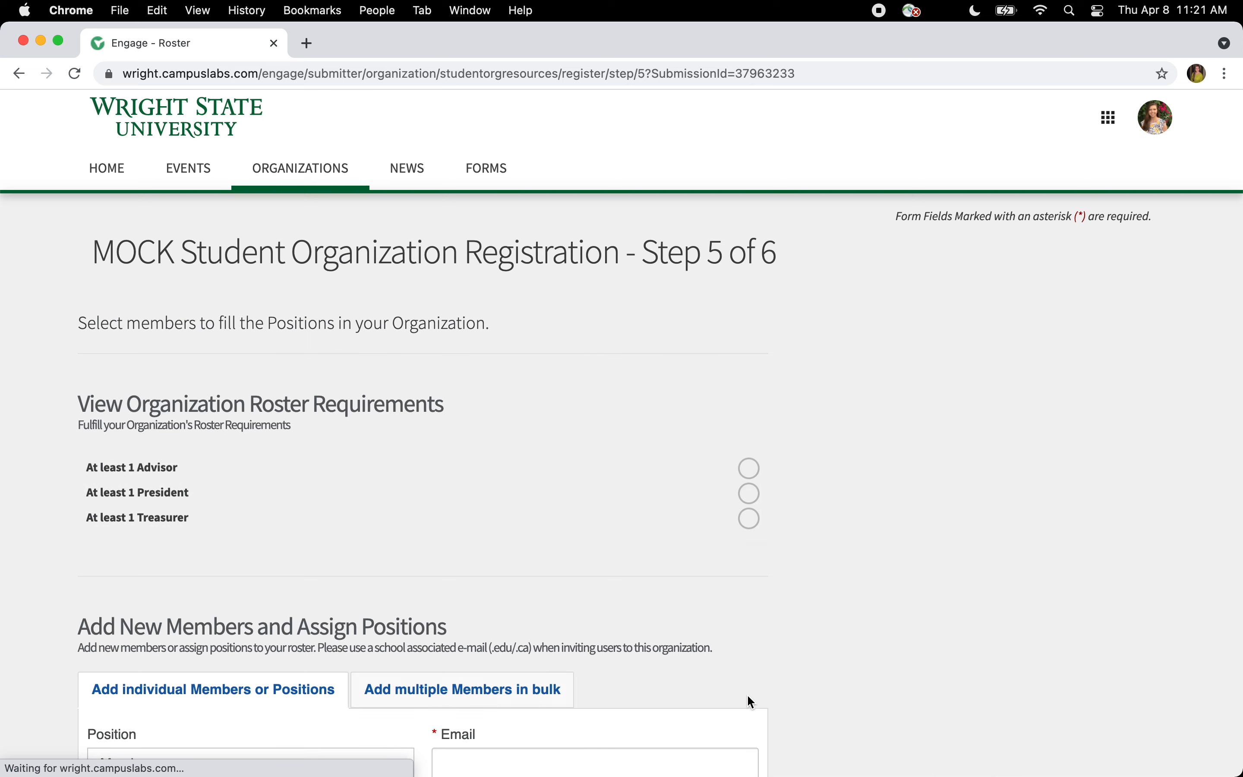
scroll(582, 434, down, 5)
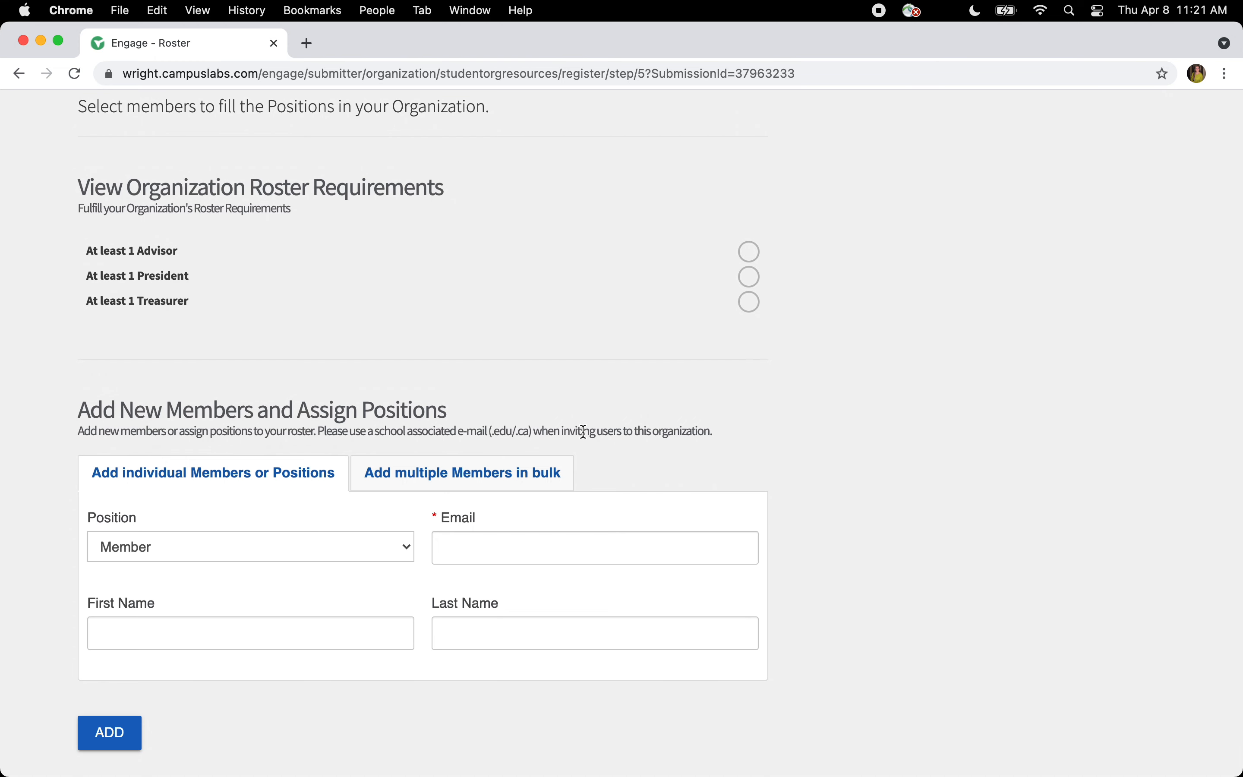
click(544, 543)
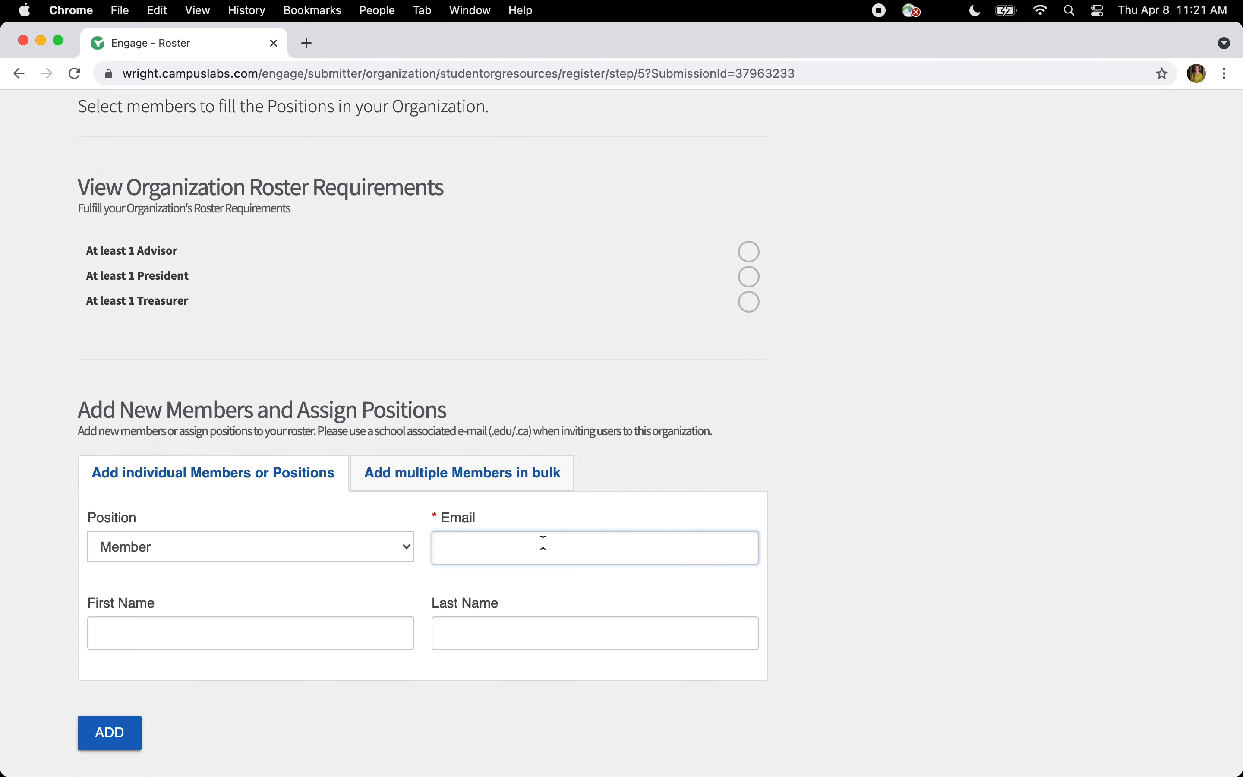
scroll(544, 542, down, 10)
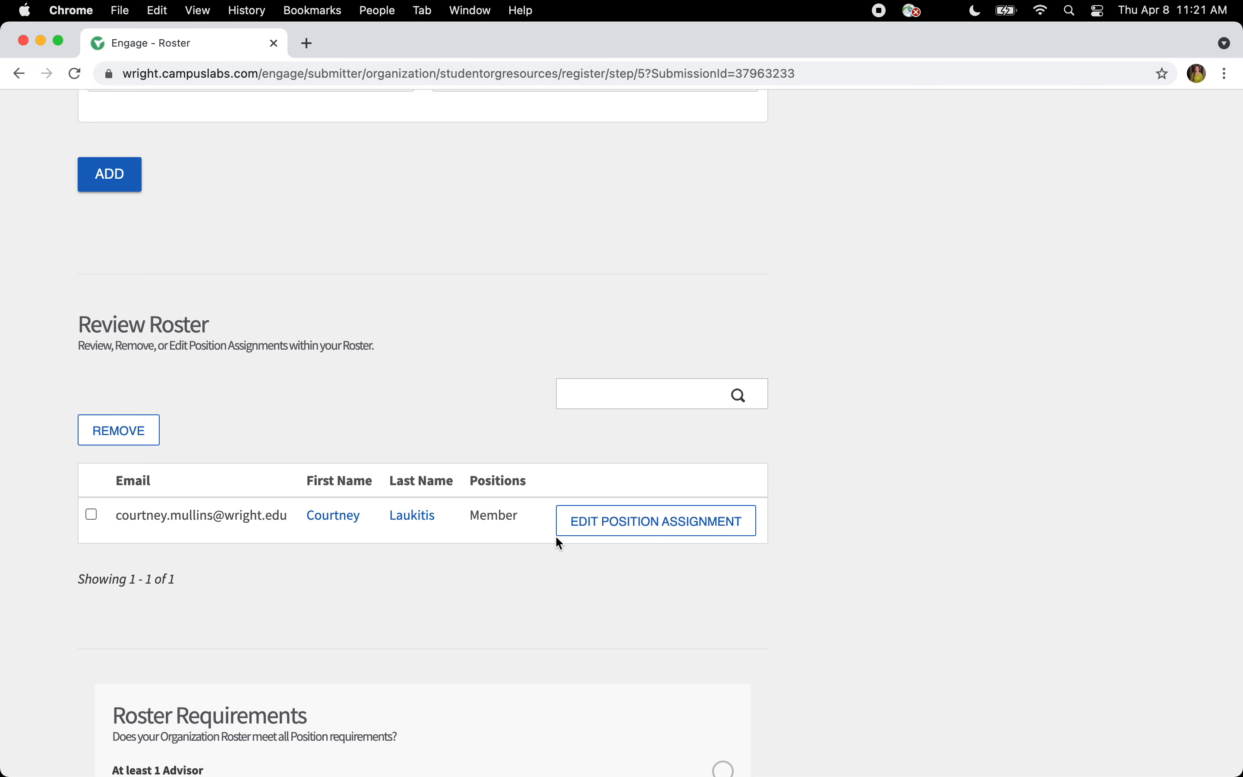
- Give the existing roster member the President position and save the assignment
click(570, 531)
click(562, 444)
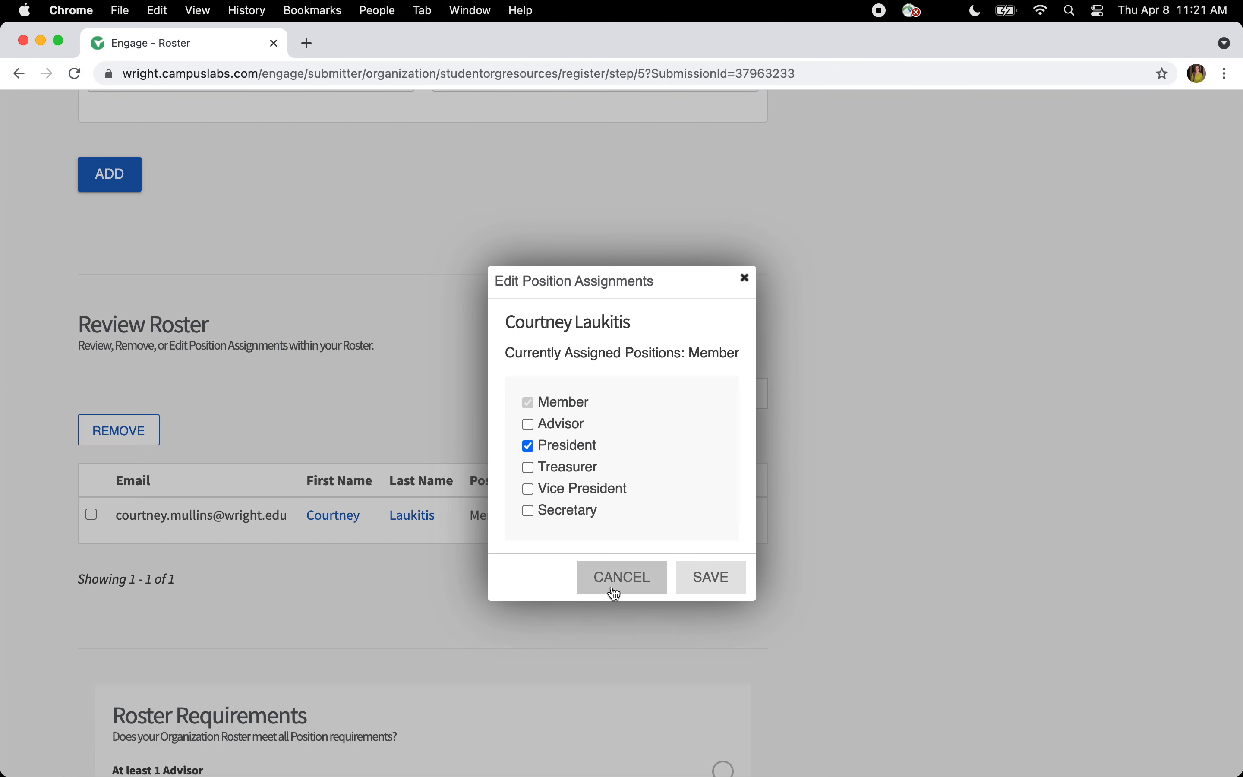
click(719, 579)
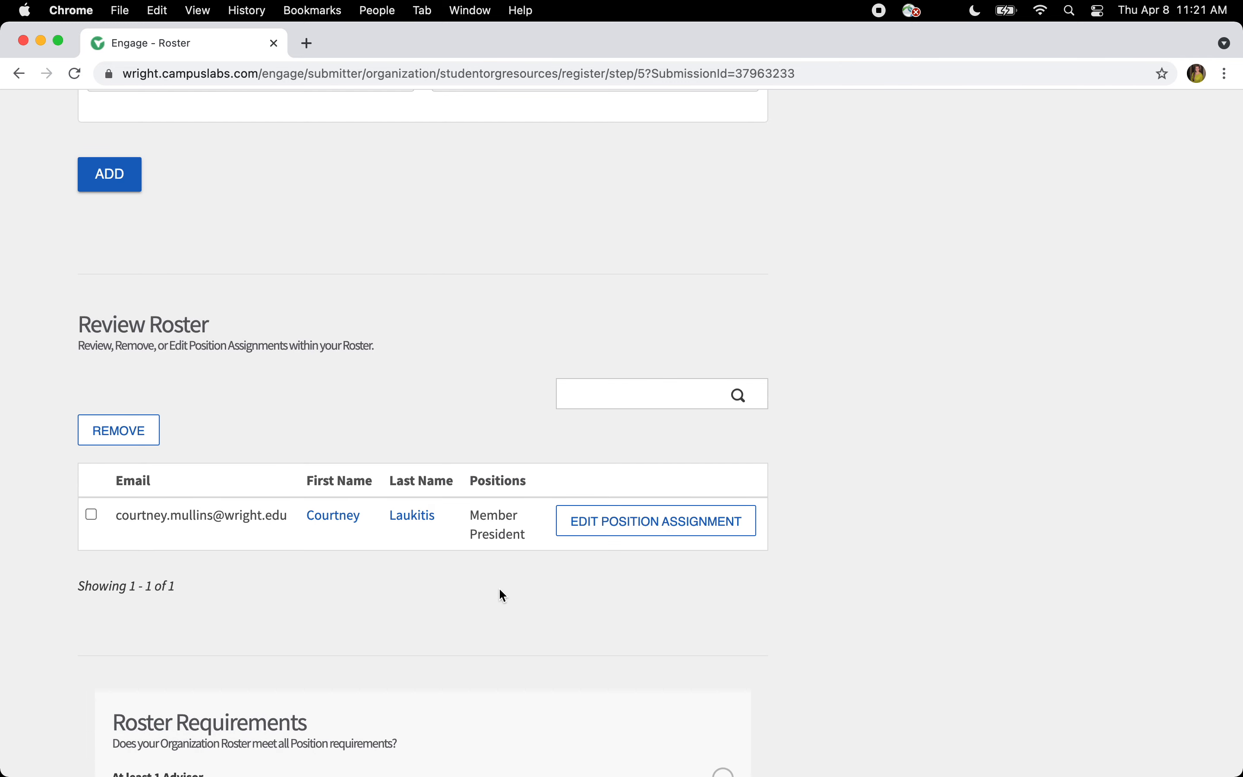
scroll(495, 587, up, 6)
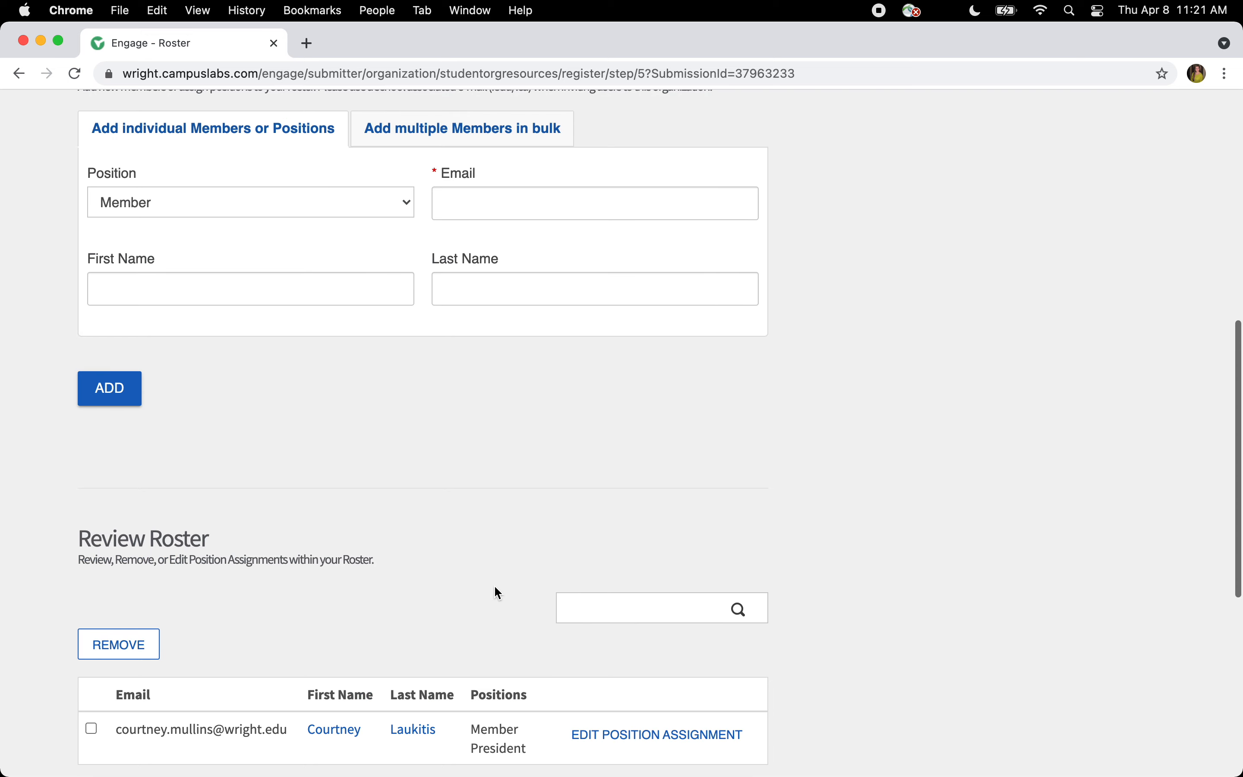
scroll(492, 586, up, 2)
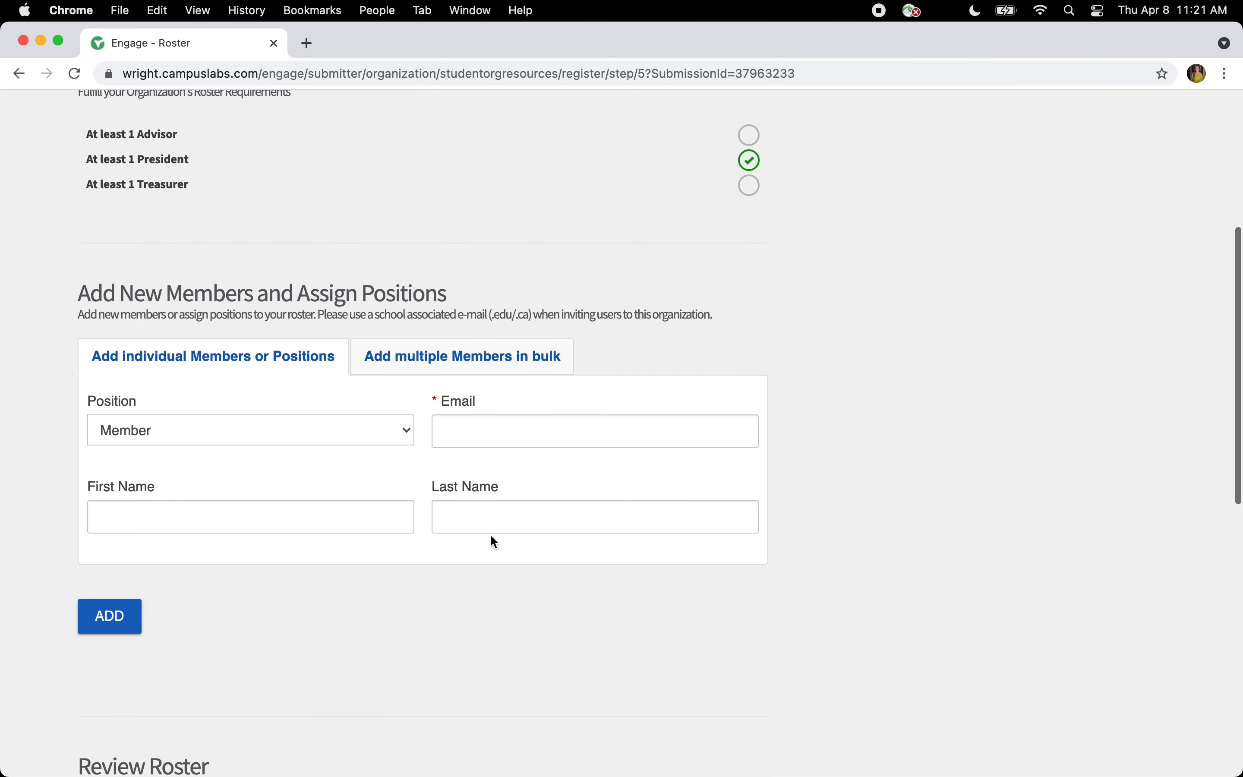
scroll(491, 536, up, 2)
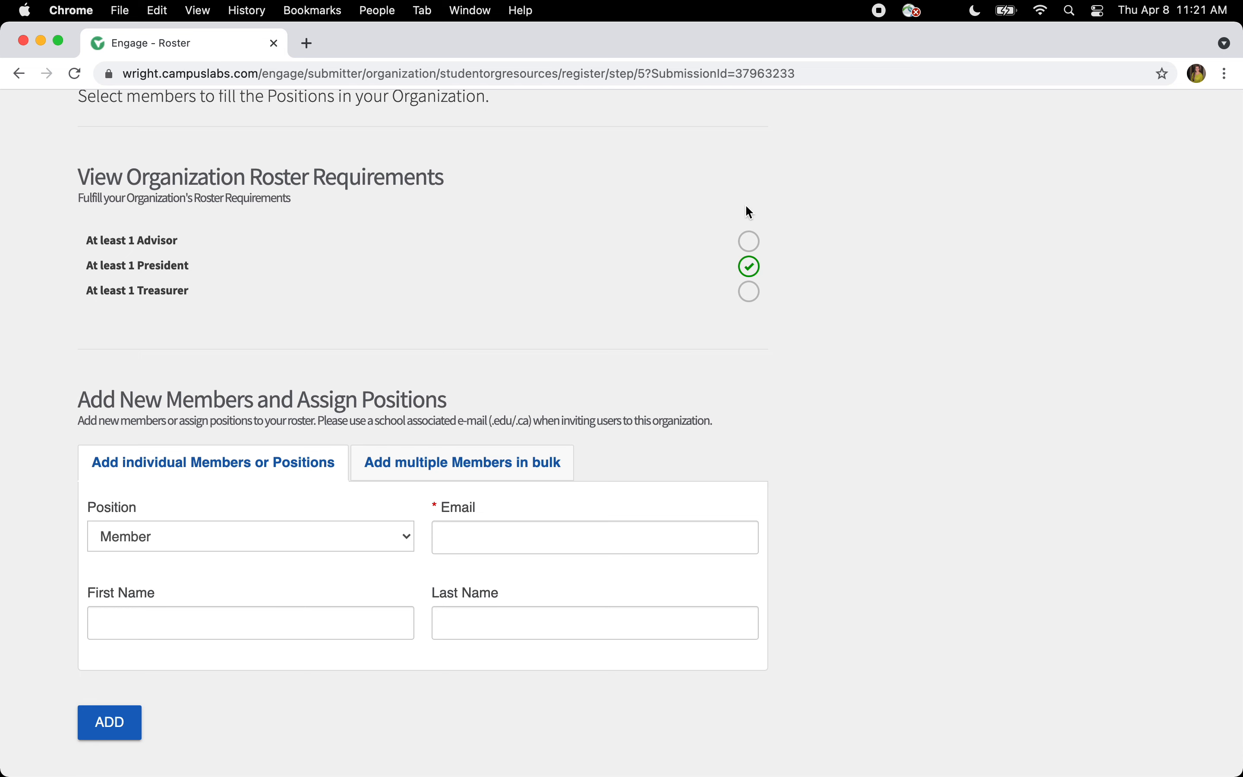
scroll(701, 376, down, 10)
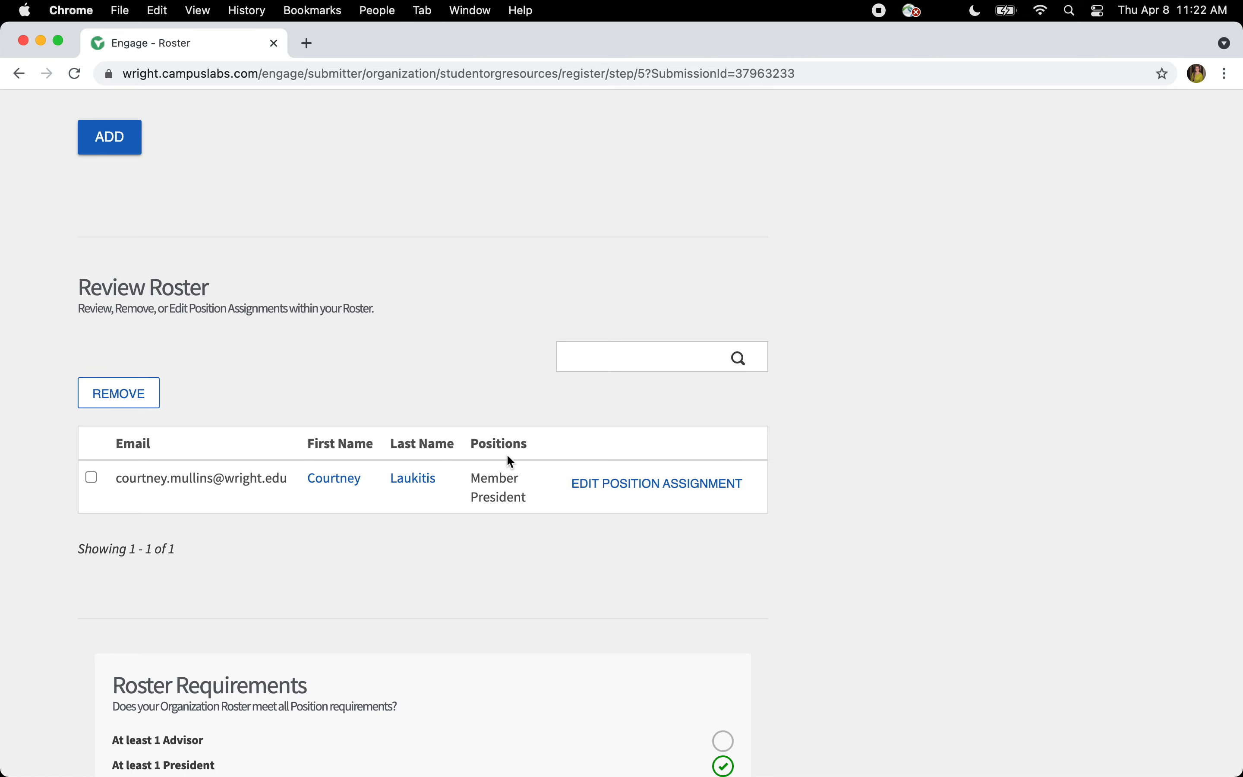
scroll(510, 461, up, 10)
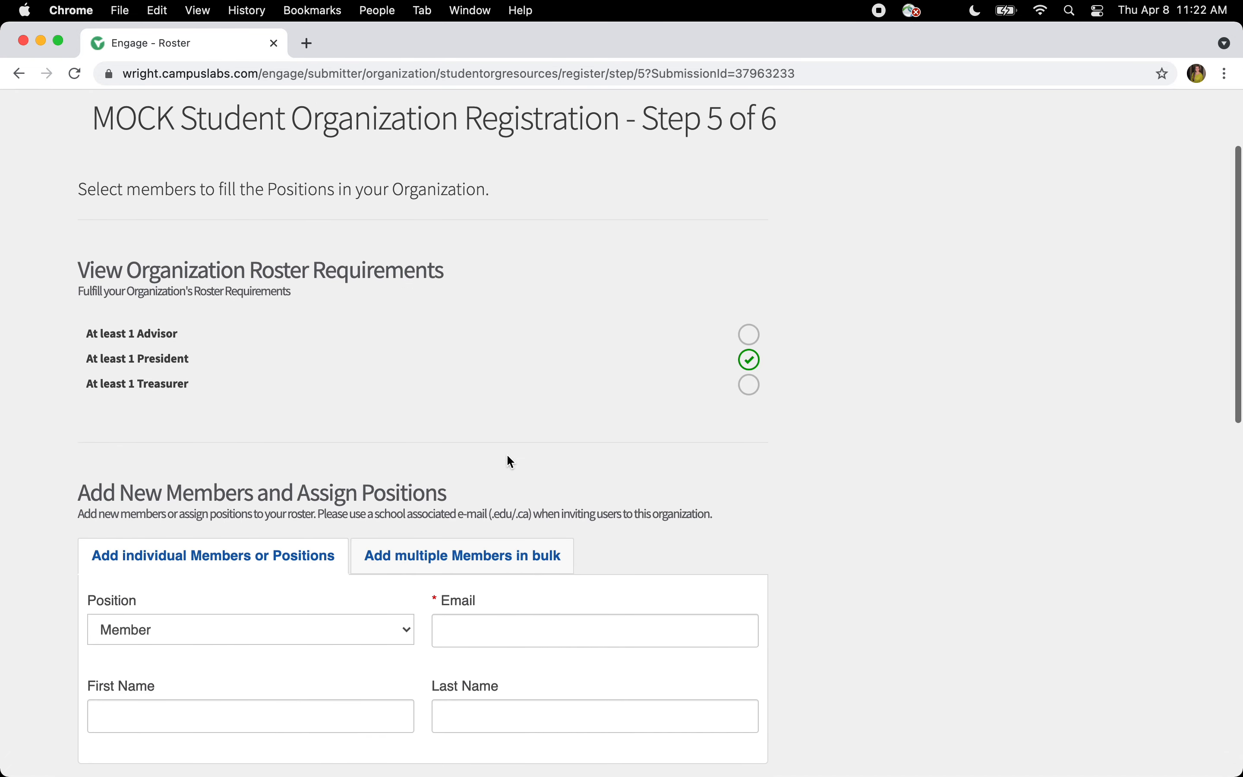
scroll(510, 461, down, 5)
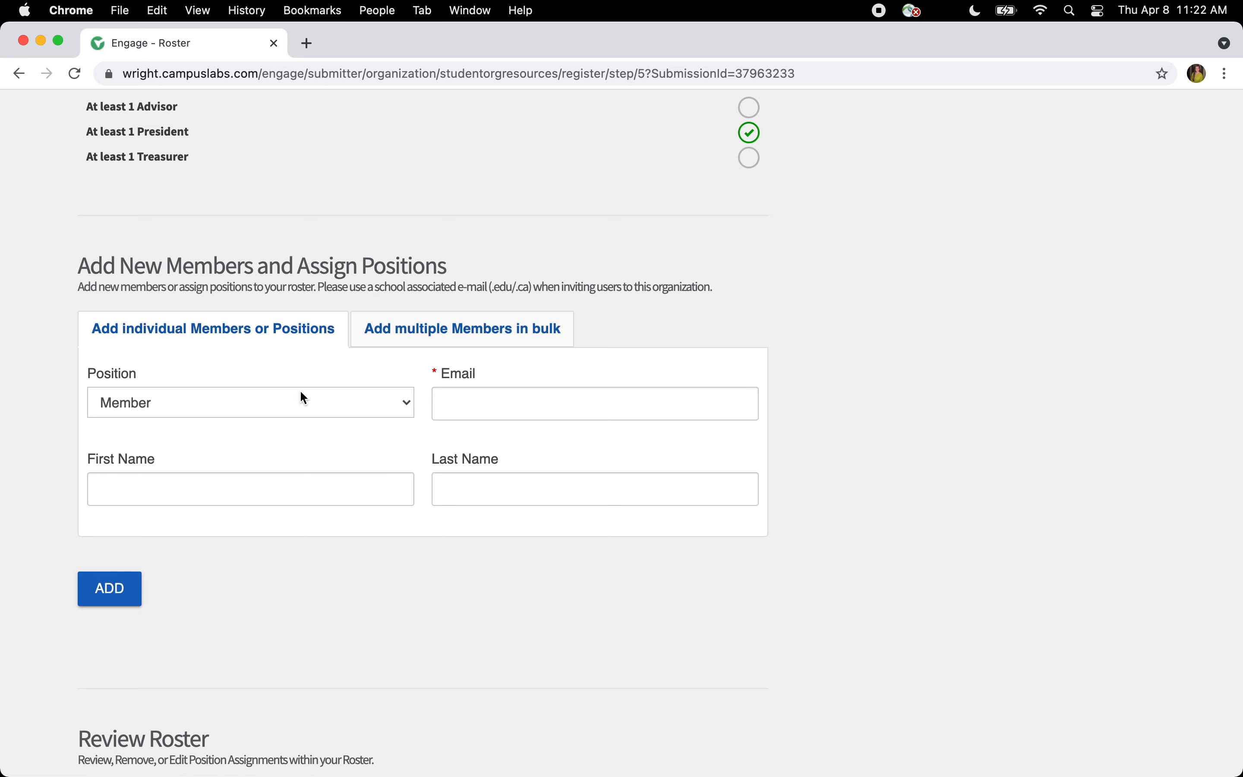
click(391, 327)
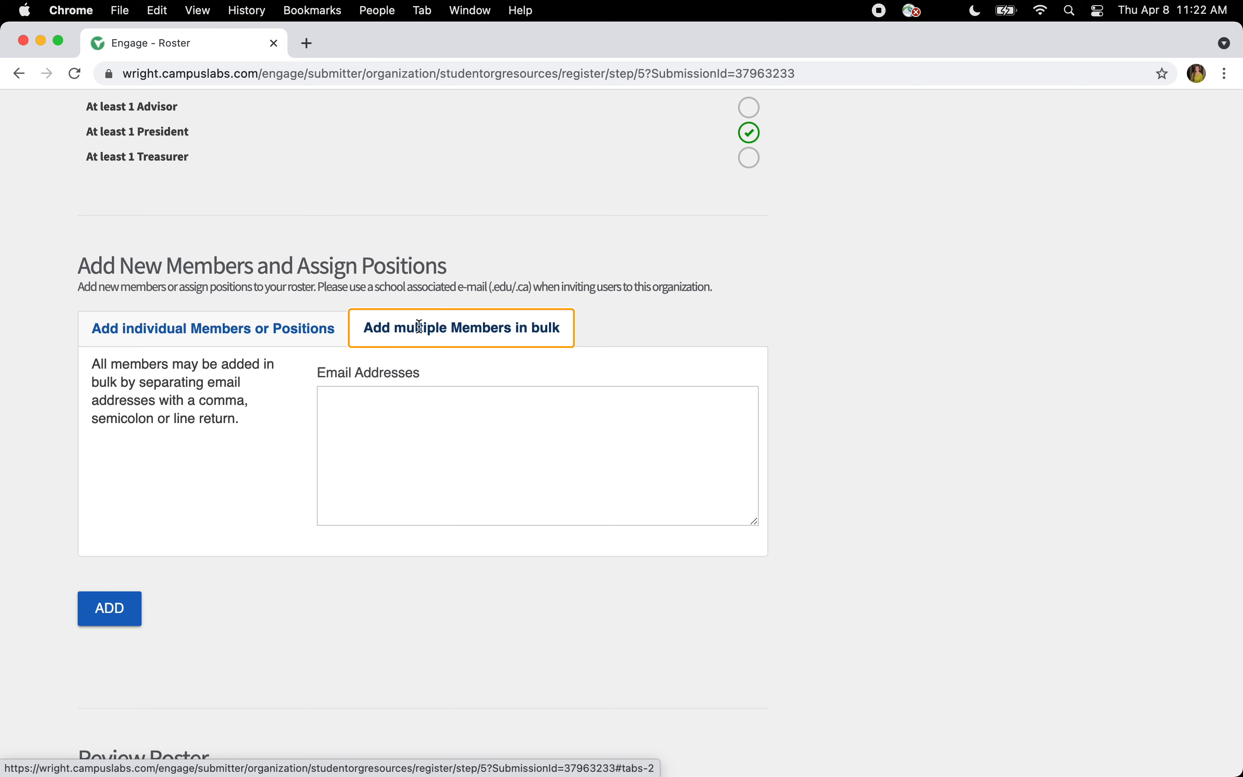
- Add a new individual member as President with their school e-mail, first and last name
click(281, 328)
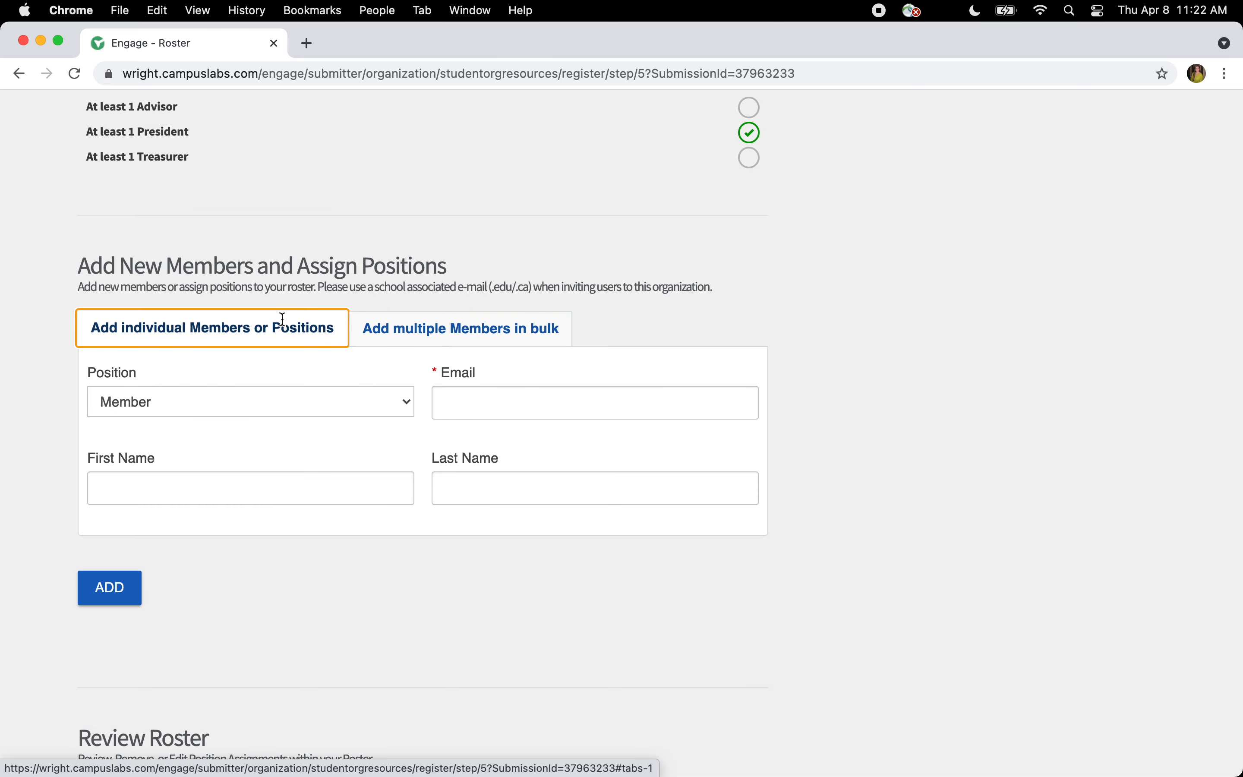
click(281, 409)
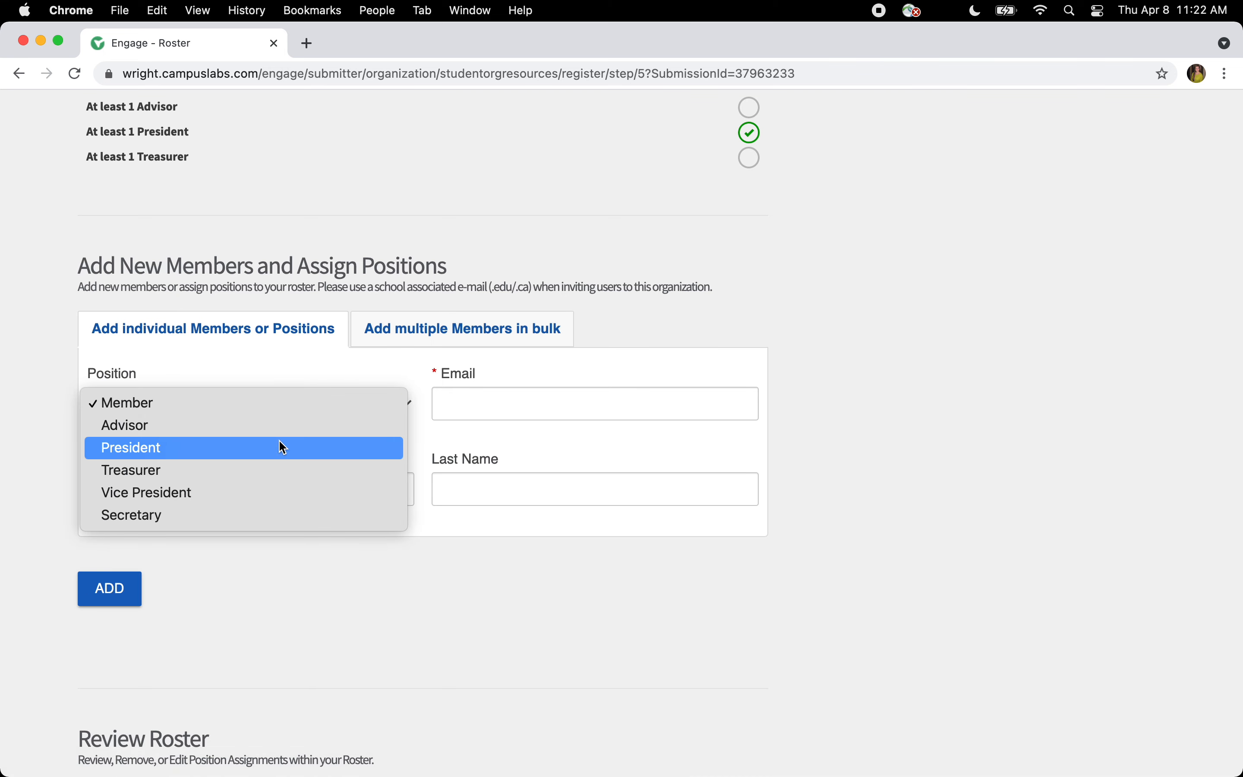
click(278, 443)
click(465, 402)
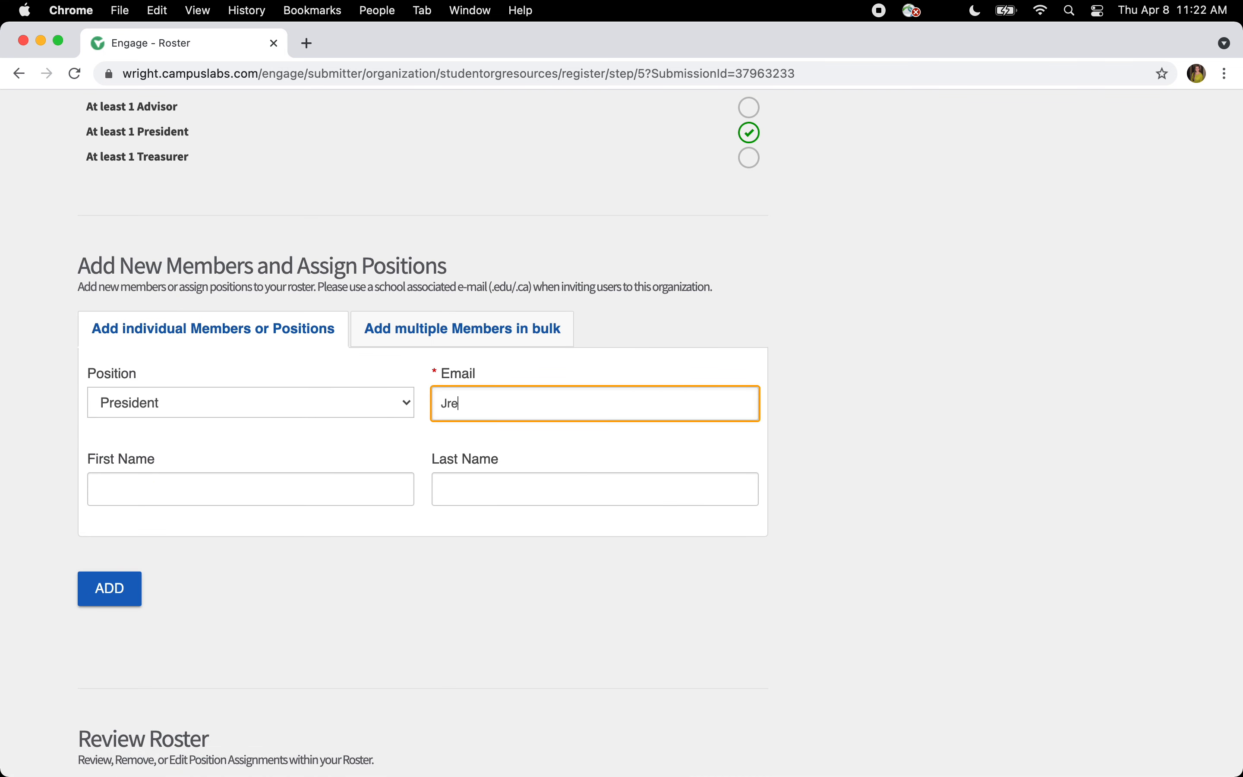
key(Tab)
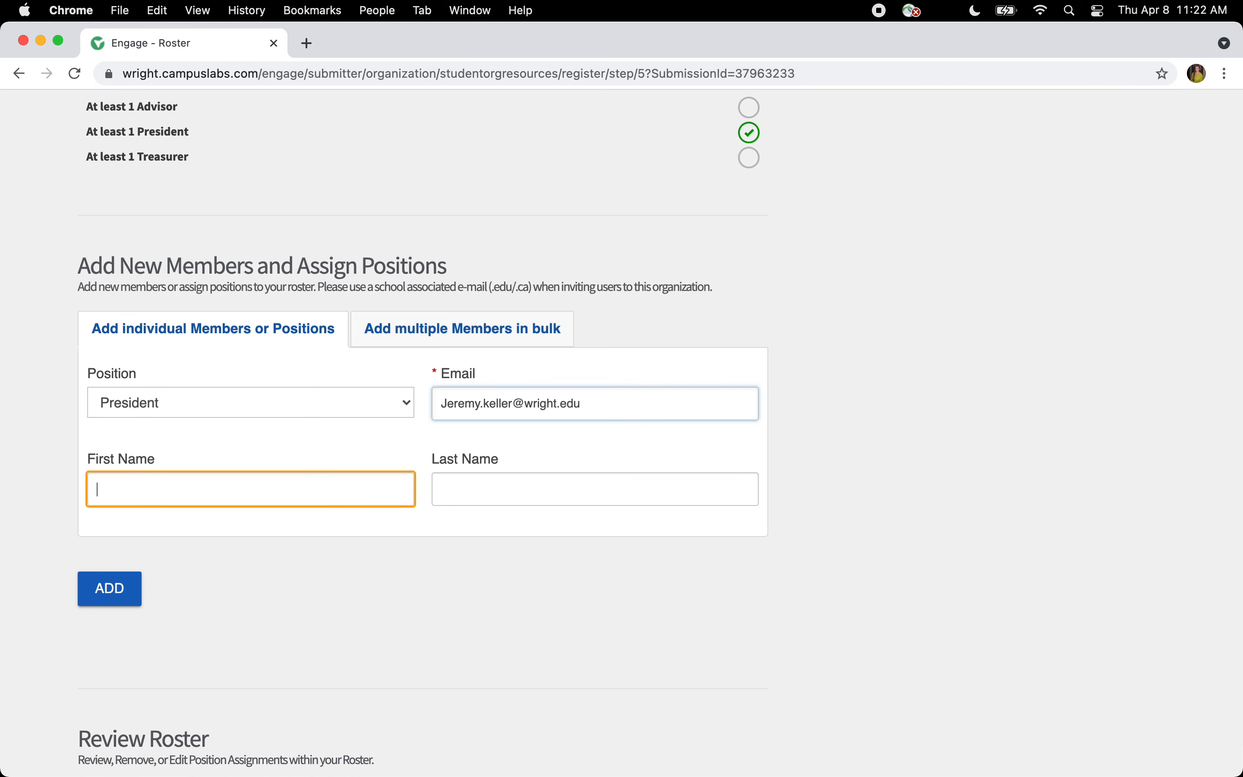
key(Tab)
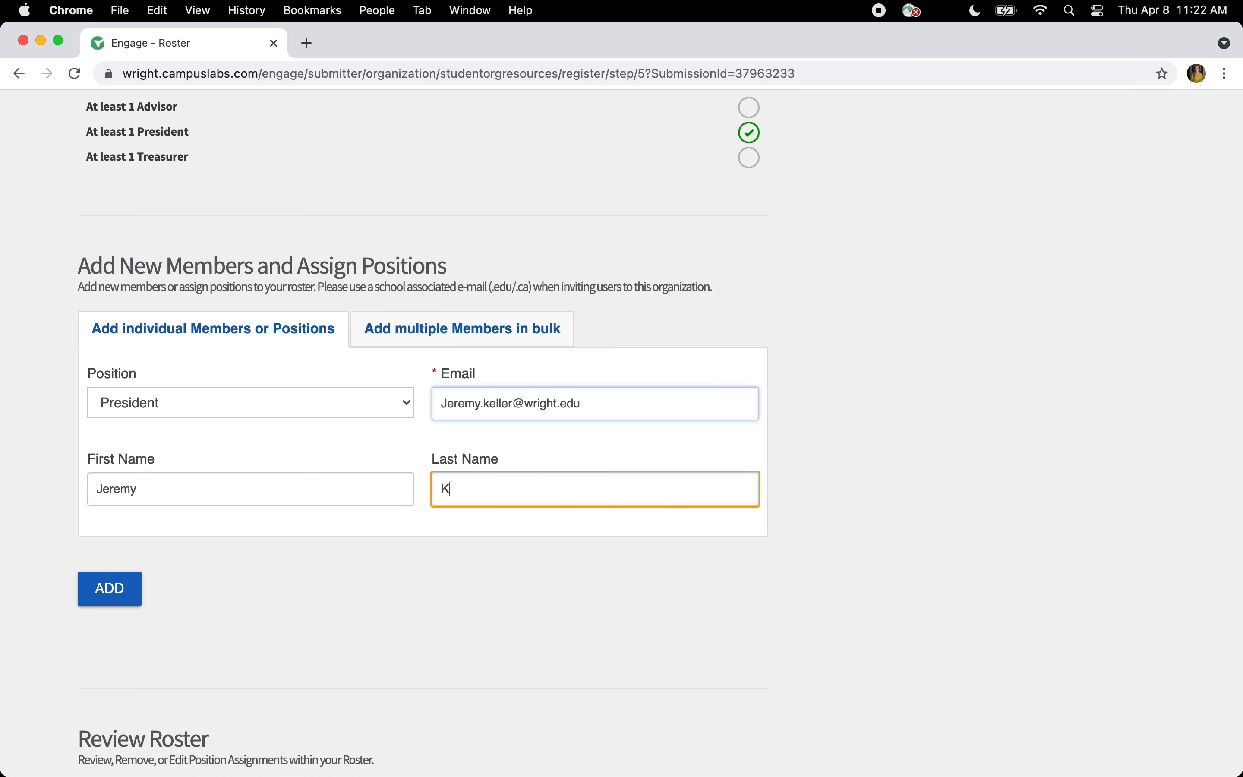
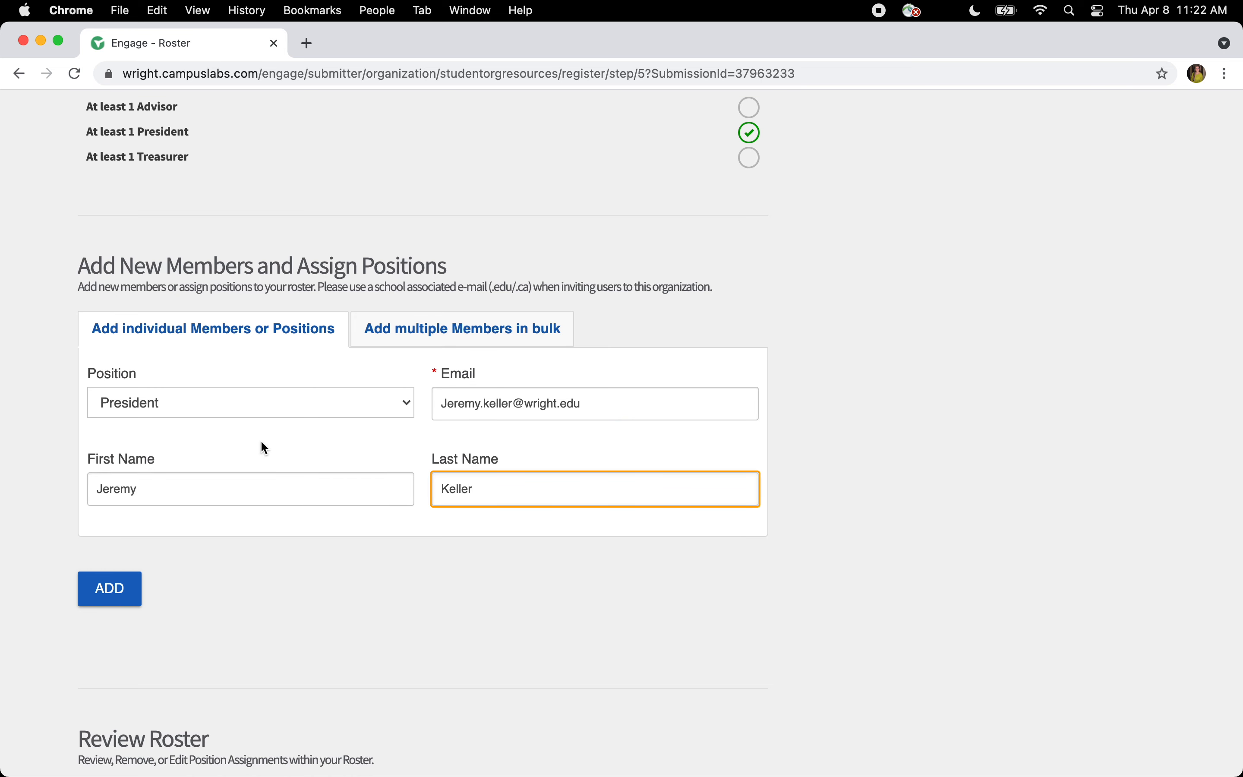
click(114, 588)
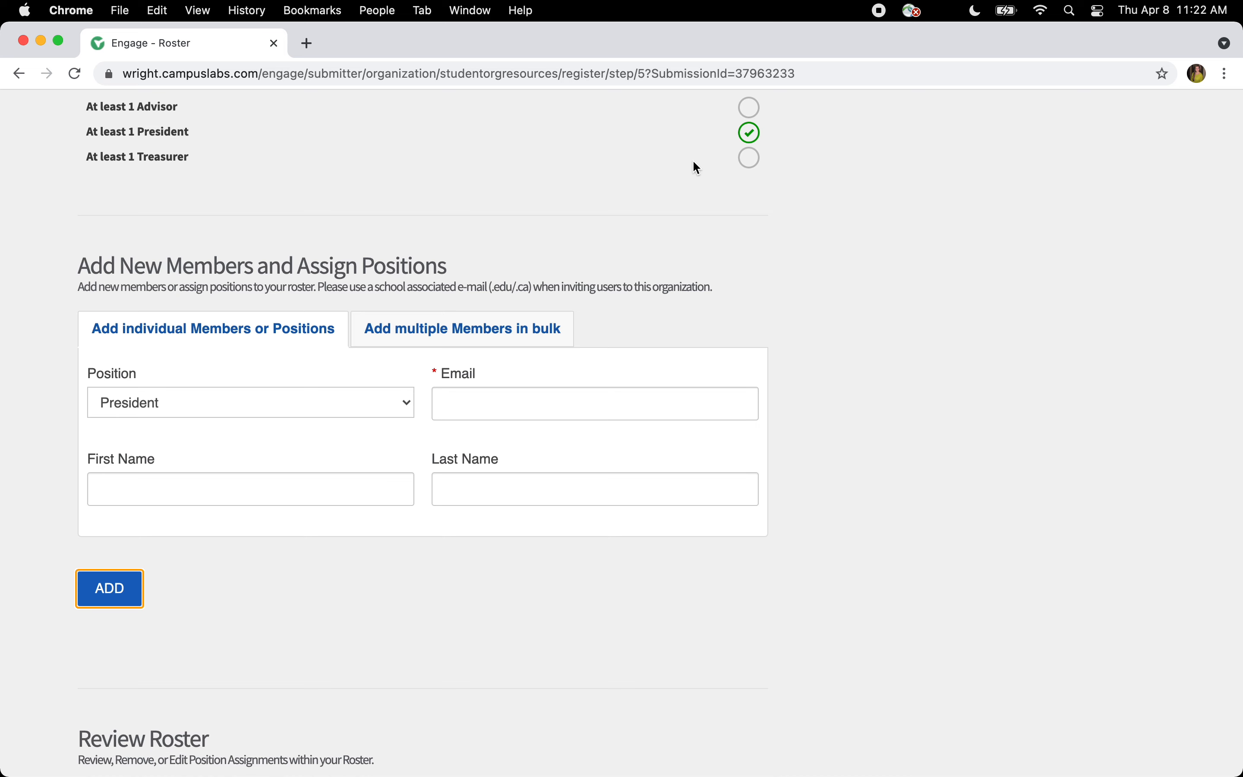
scroll(471, 360, down, 9)
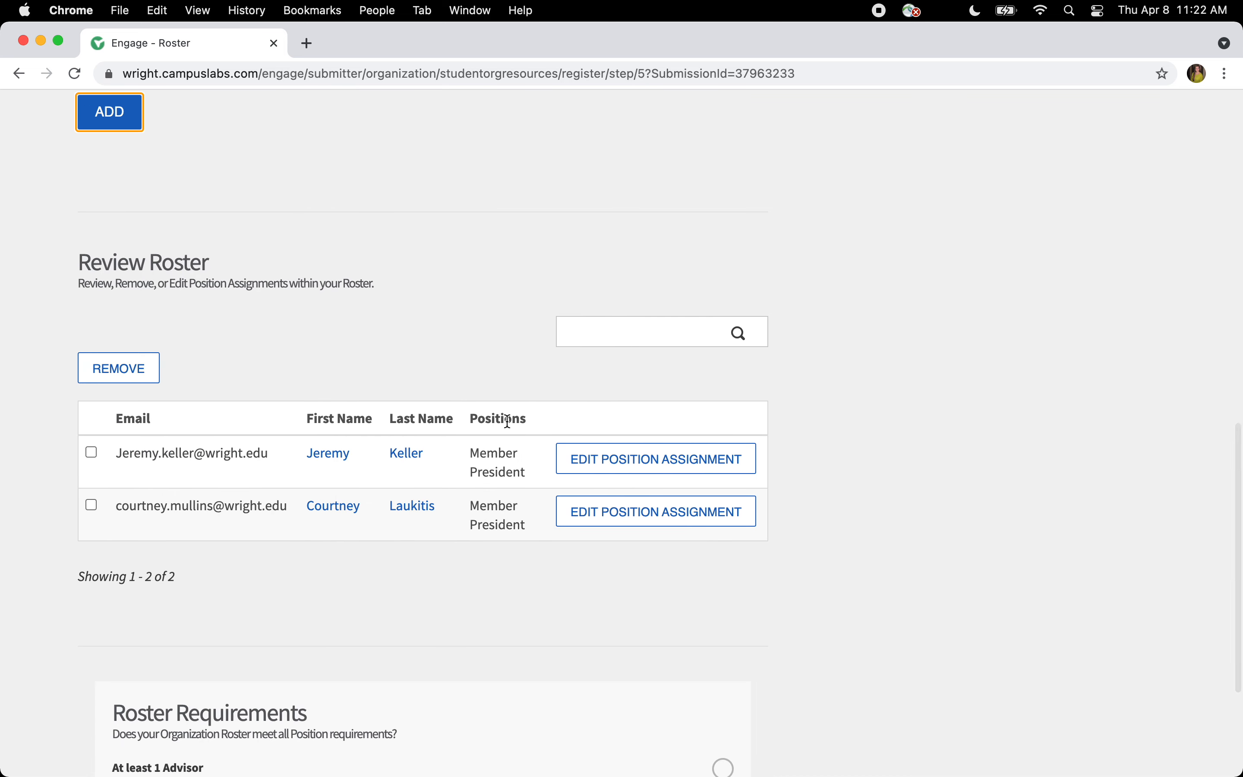
- Add a Treasurer to the roster with their school e-mail, first name and last name
scroll(464, 503, up, 7)
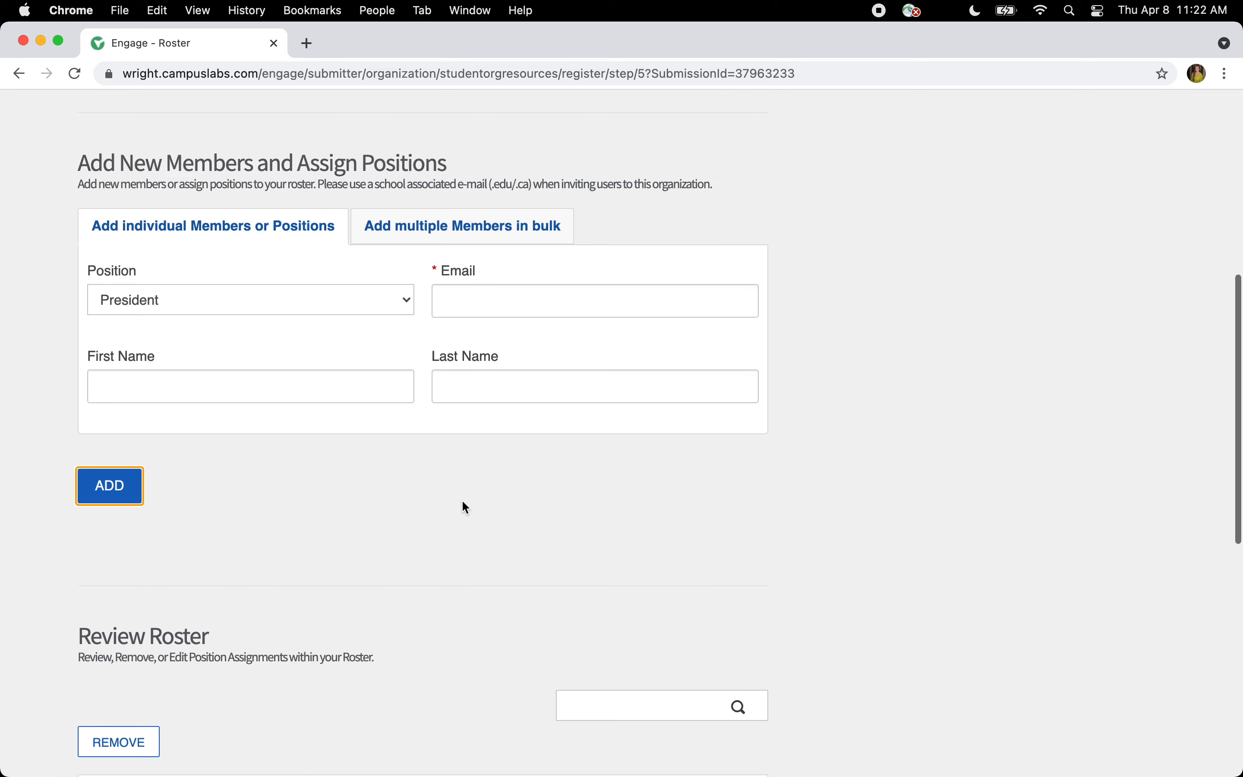
scroll(462, 499, up, 4)
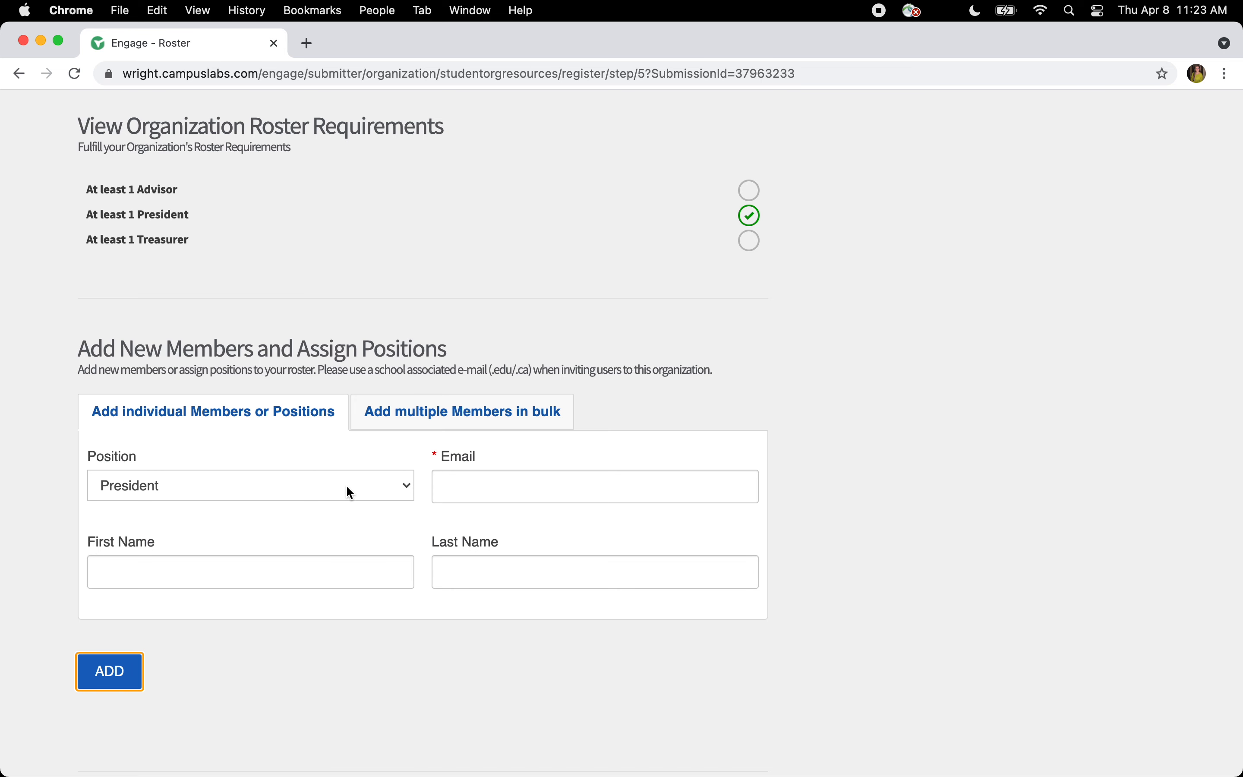
click(348, 492)
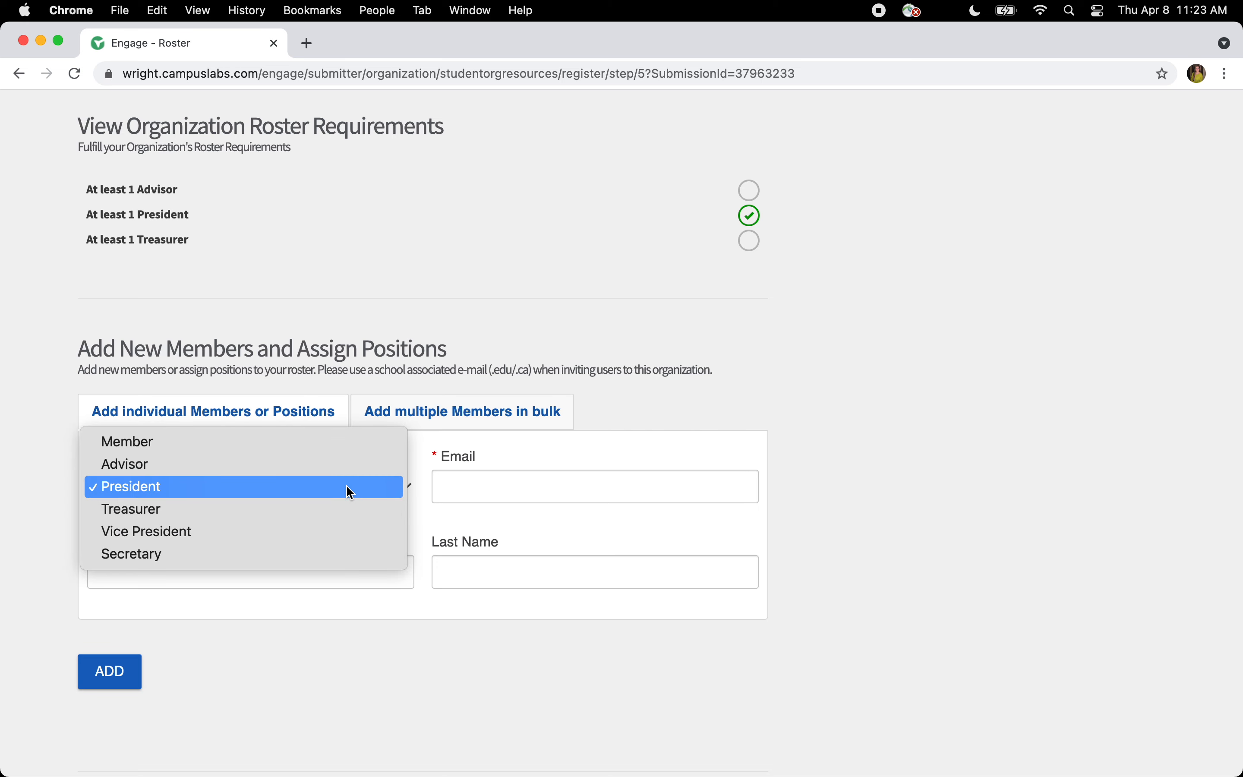
click(344, 507)
click(469, 469)
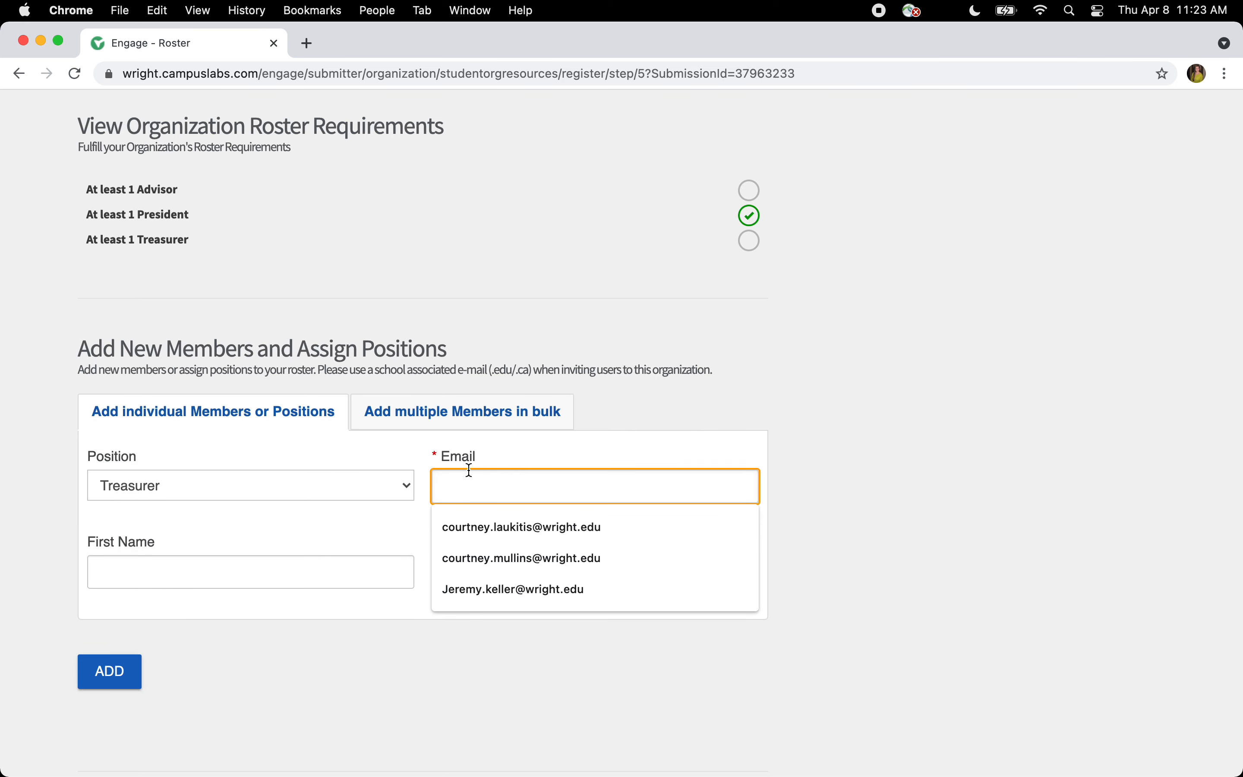
text(D)
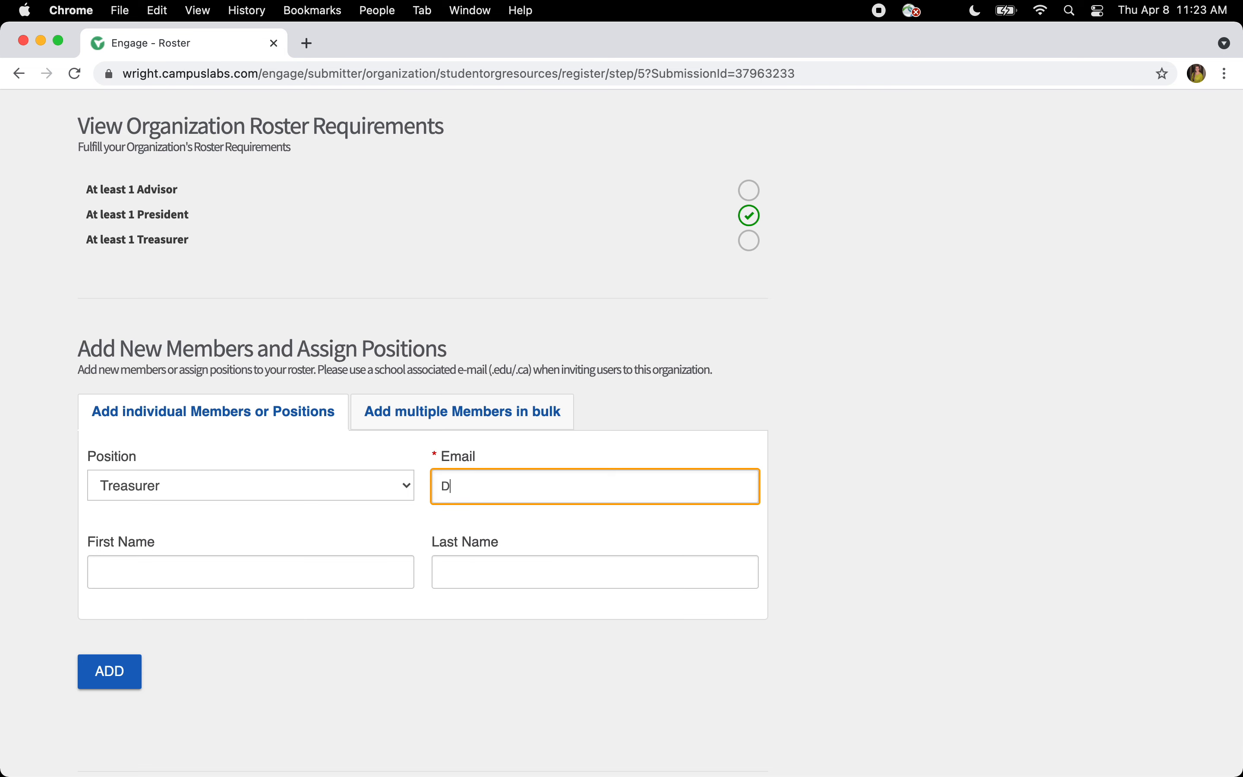
key(BackSpace)
key(Tab)
key(Tab)
click(123, 672)
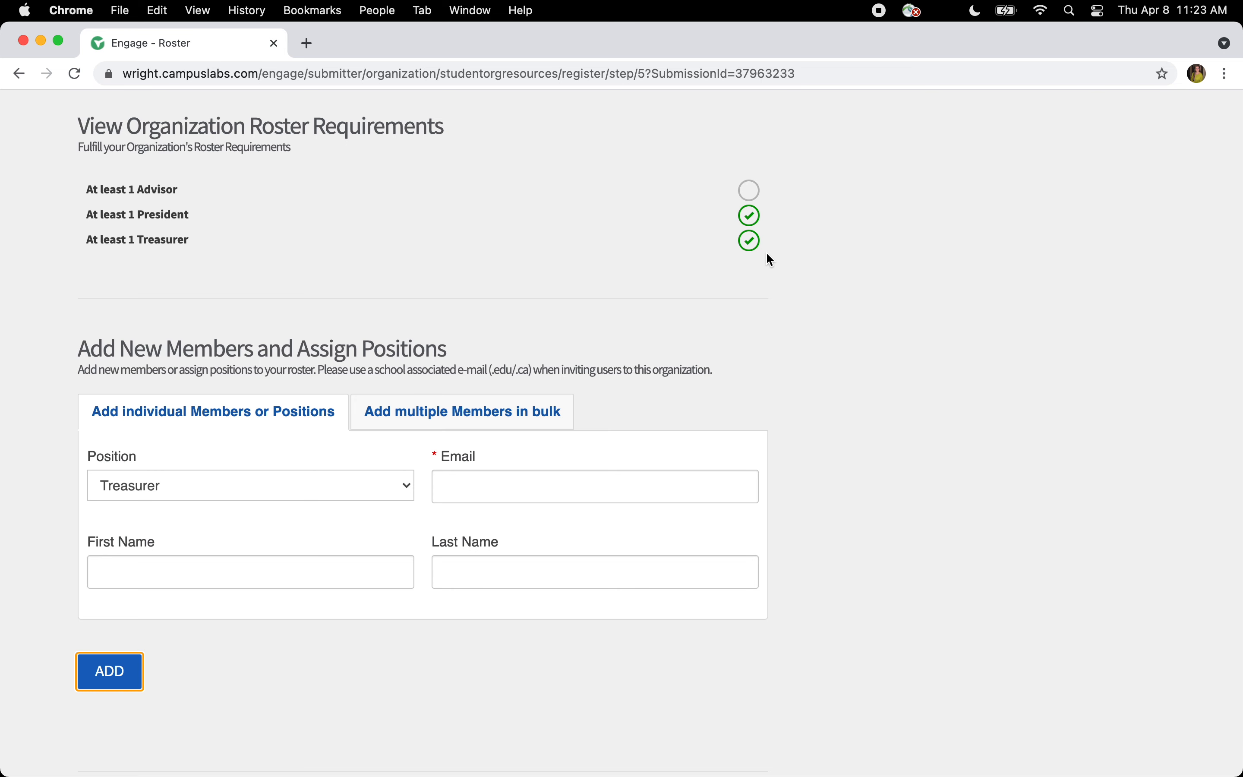
- Add an Advisor using the suggested e-mail address, first name and last name
click(229, 483)
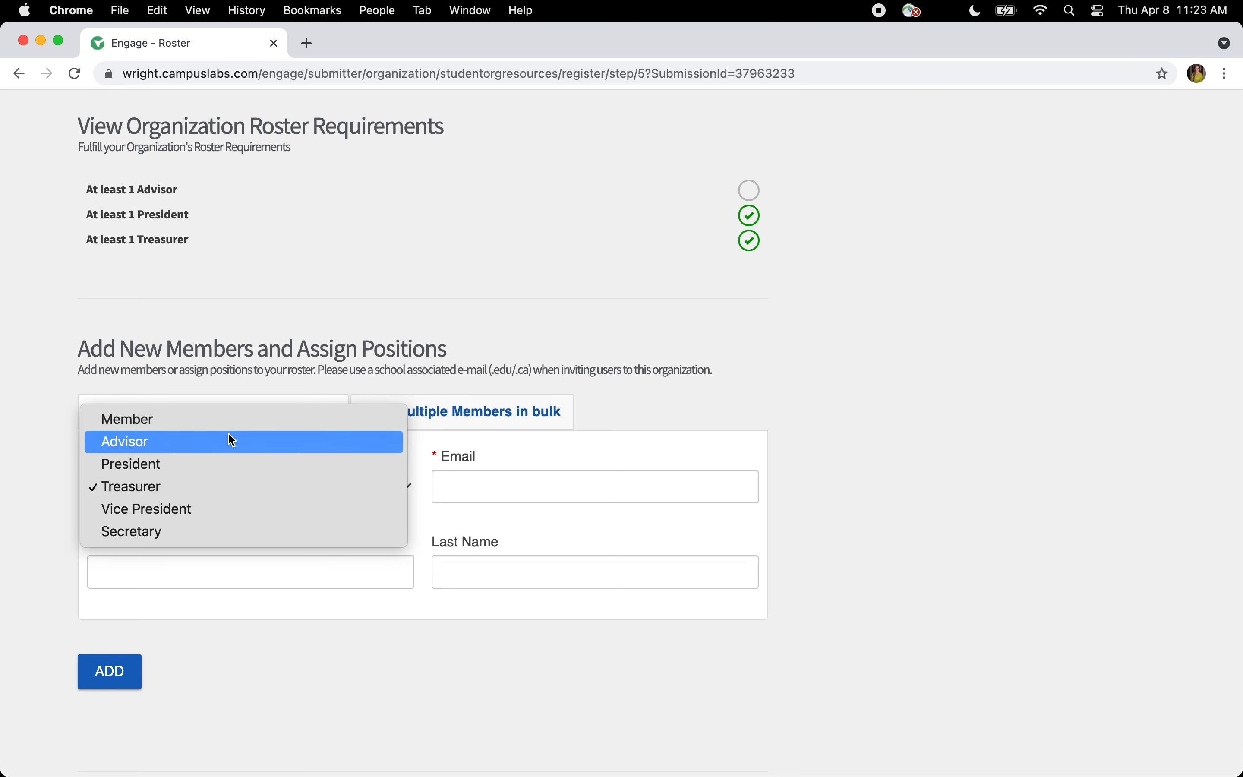
click(251, 443)
click(460, 486)
text(o)
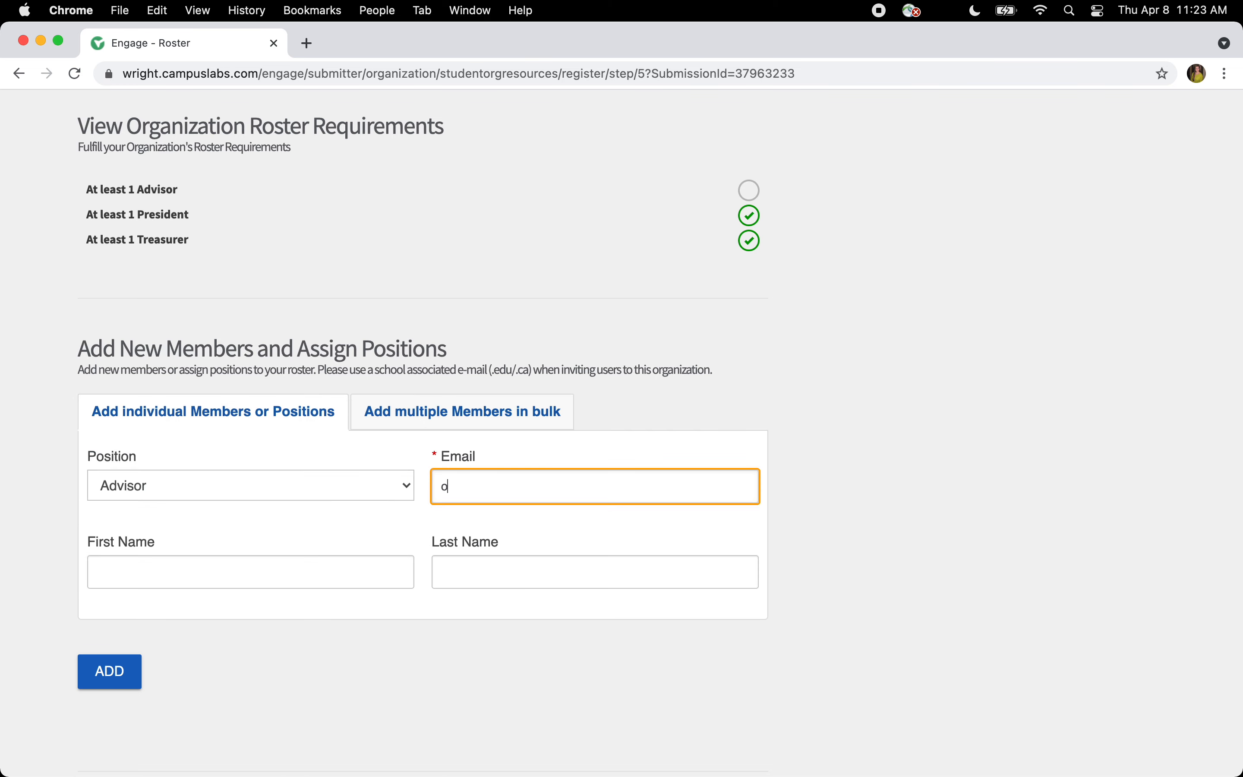
text(ur)
click(515, 539)
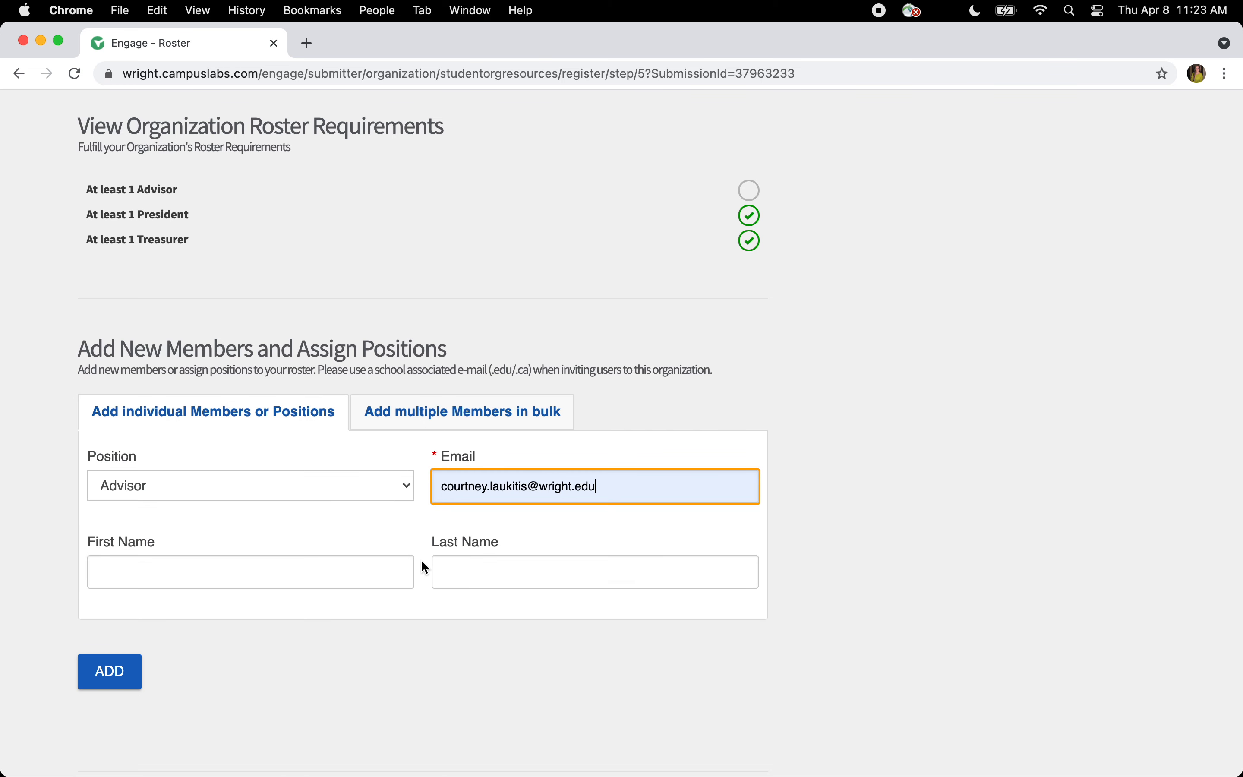
click(366, 572)
click(361, 611)
click(505, 572)
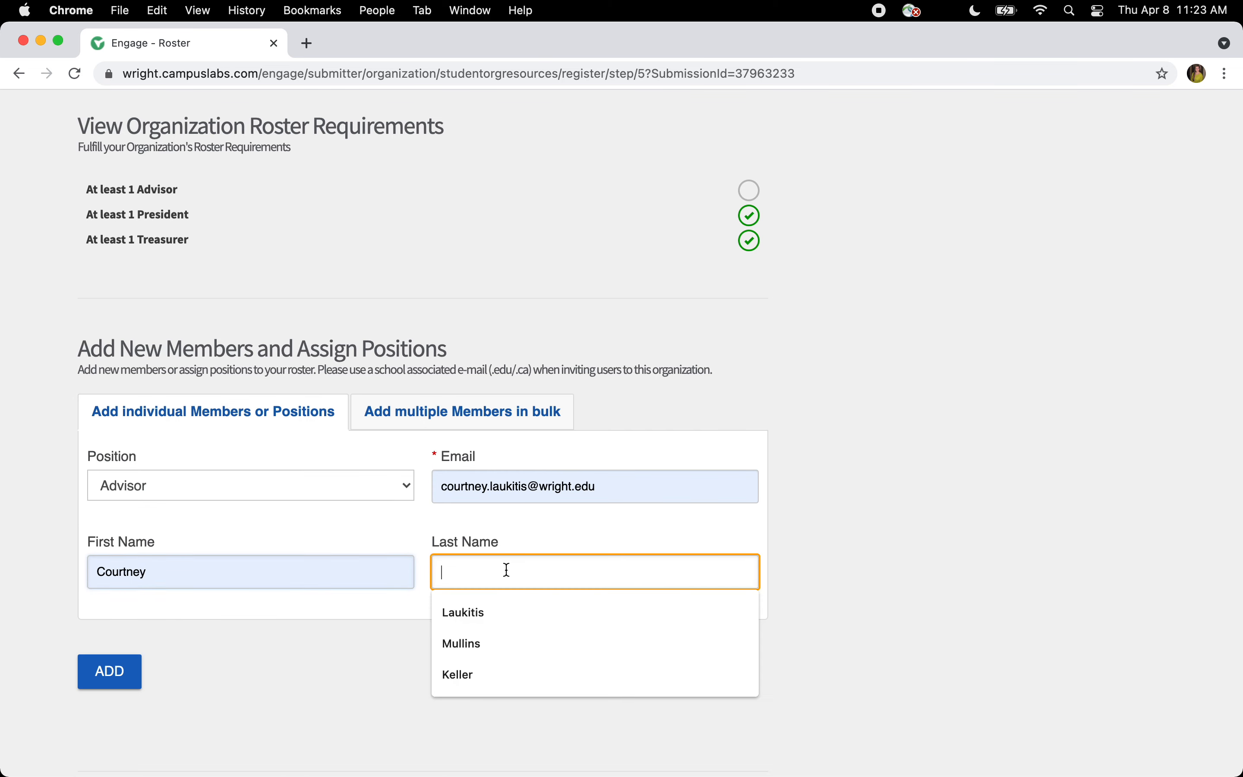
click(505, 614)
click(108, 677)
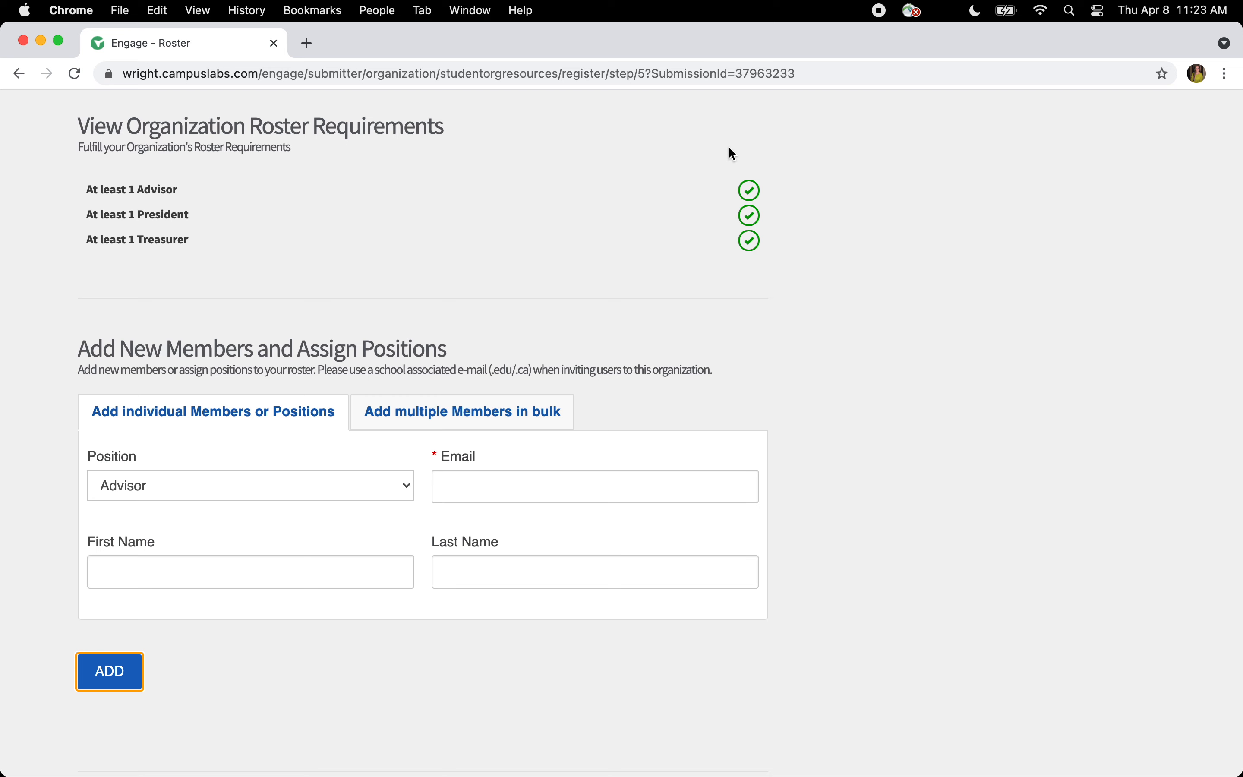
- Bulk-add two members by their school e-mail addresses, one per line, then return to the single-member form
click(424, 420)
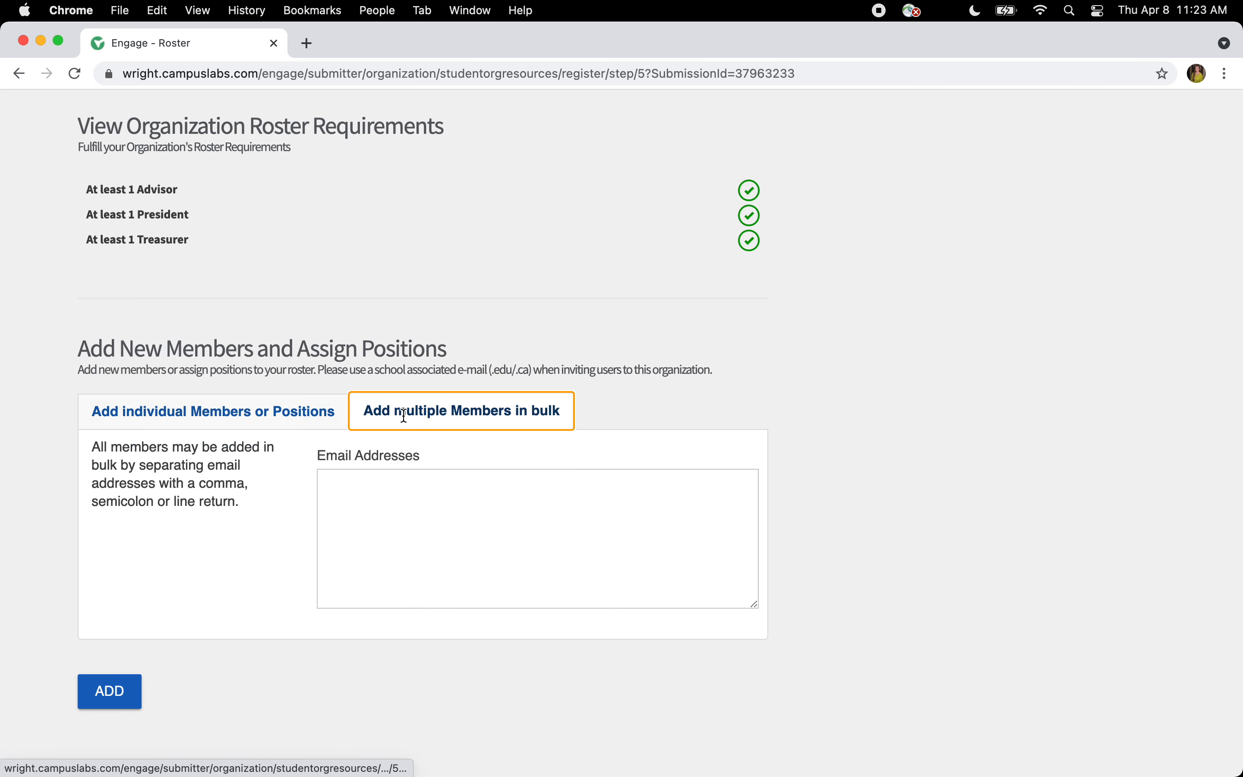
click(409, 518)
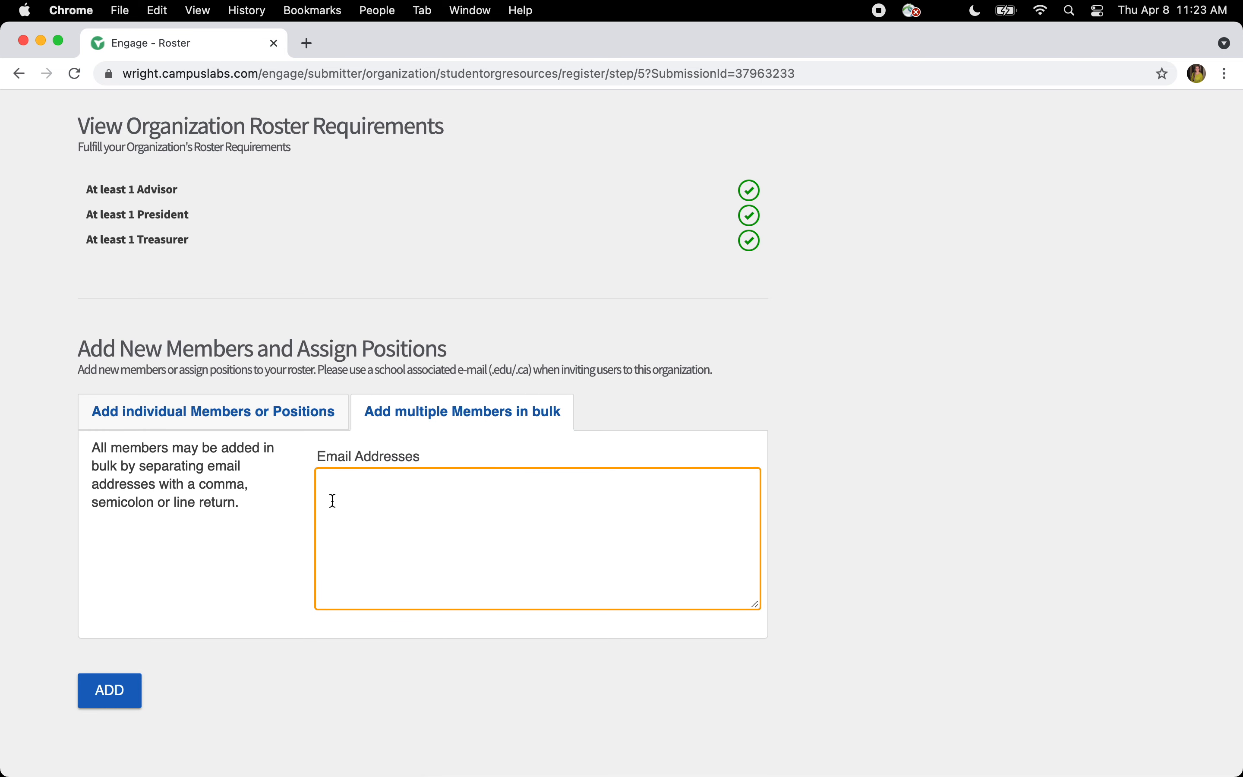
key(Return)
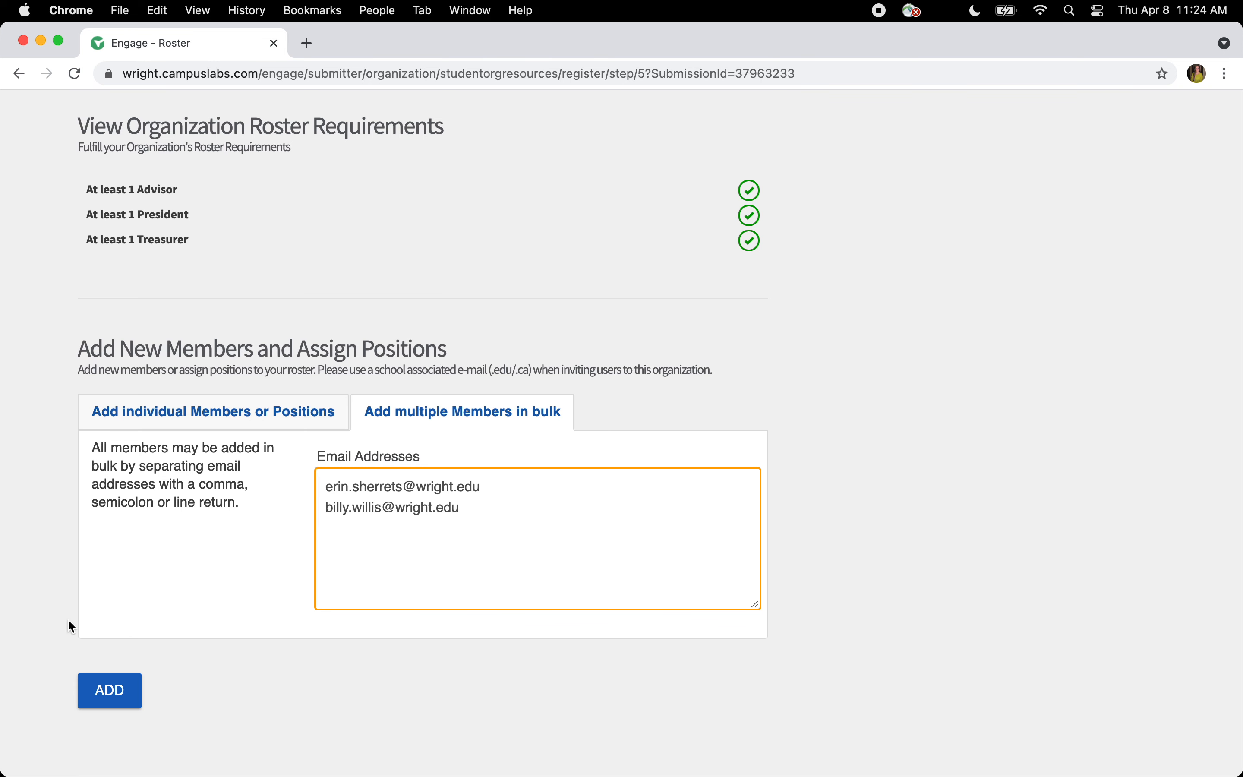
click(109, 690)
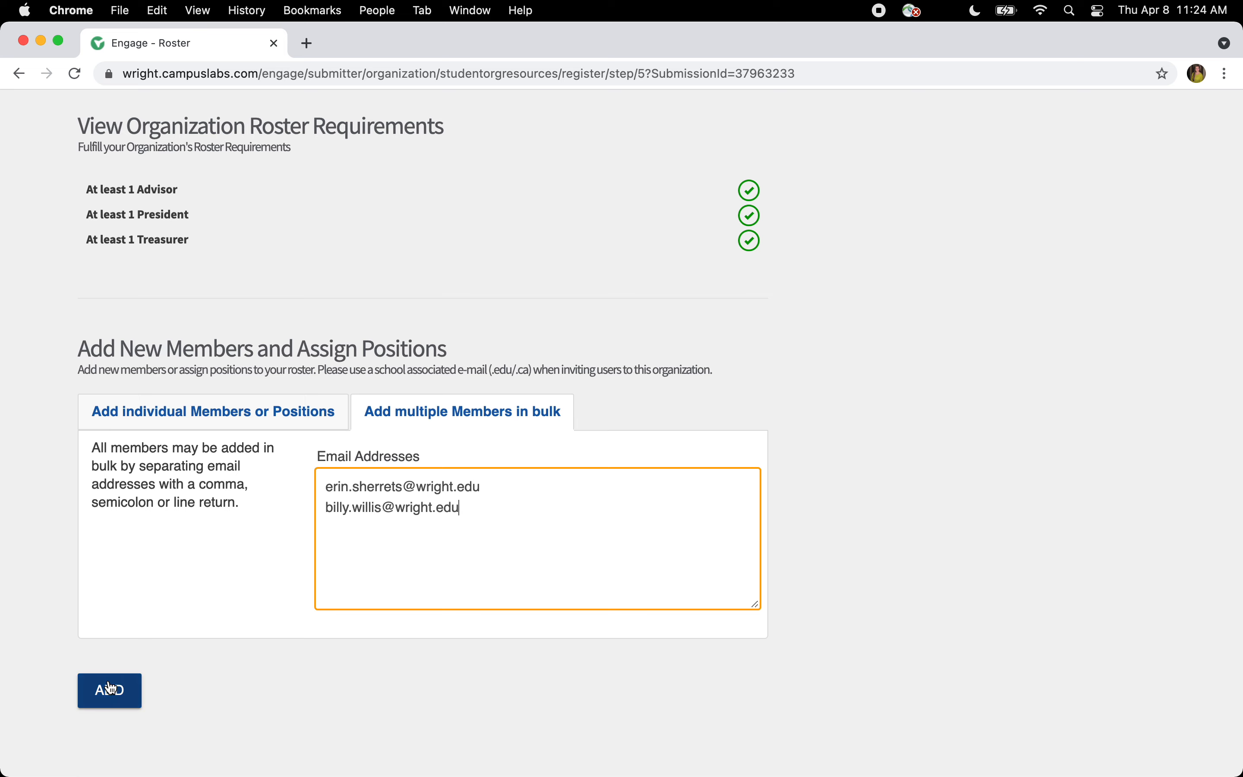
click(207, 423)
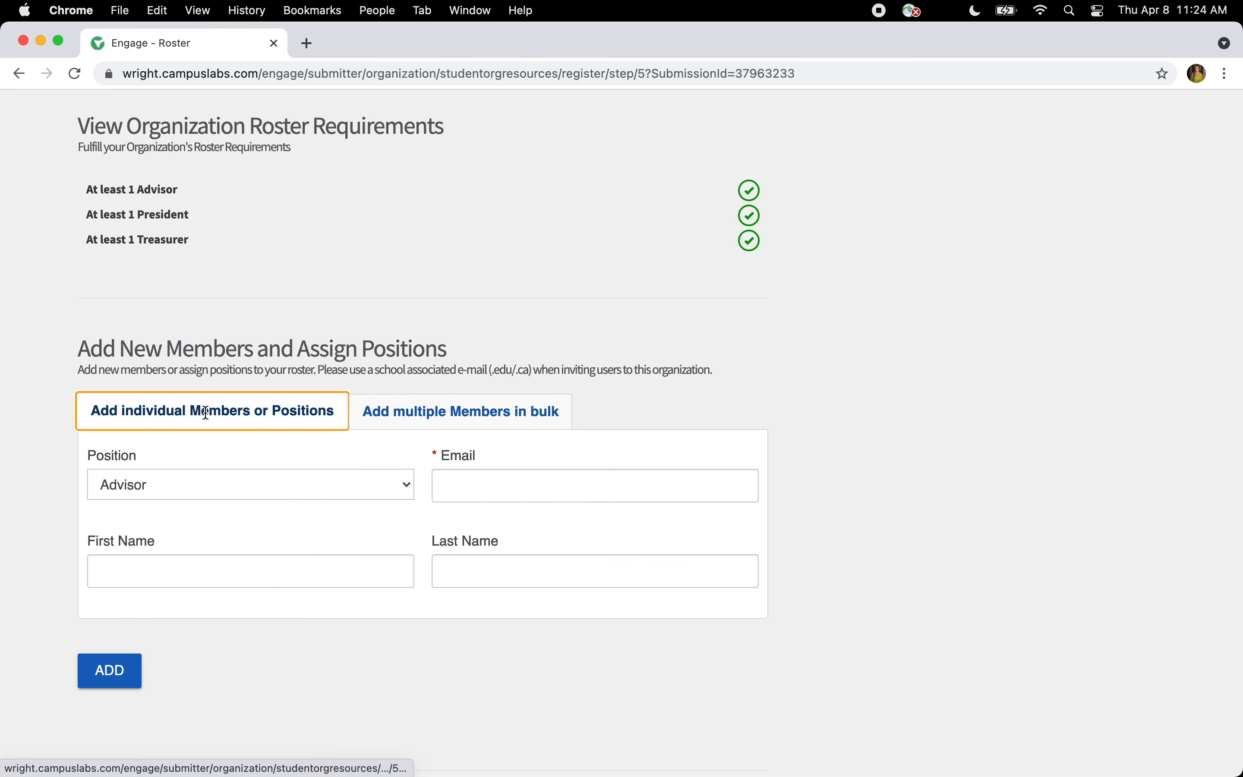
- Add a Vice President with their school e-mail, first name and last name
click(199, 492)
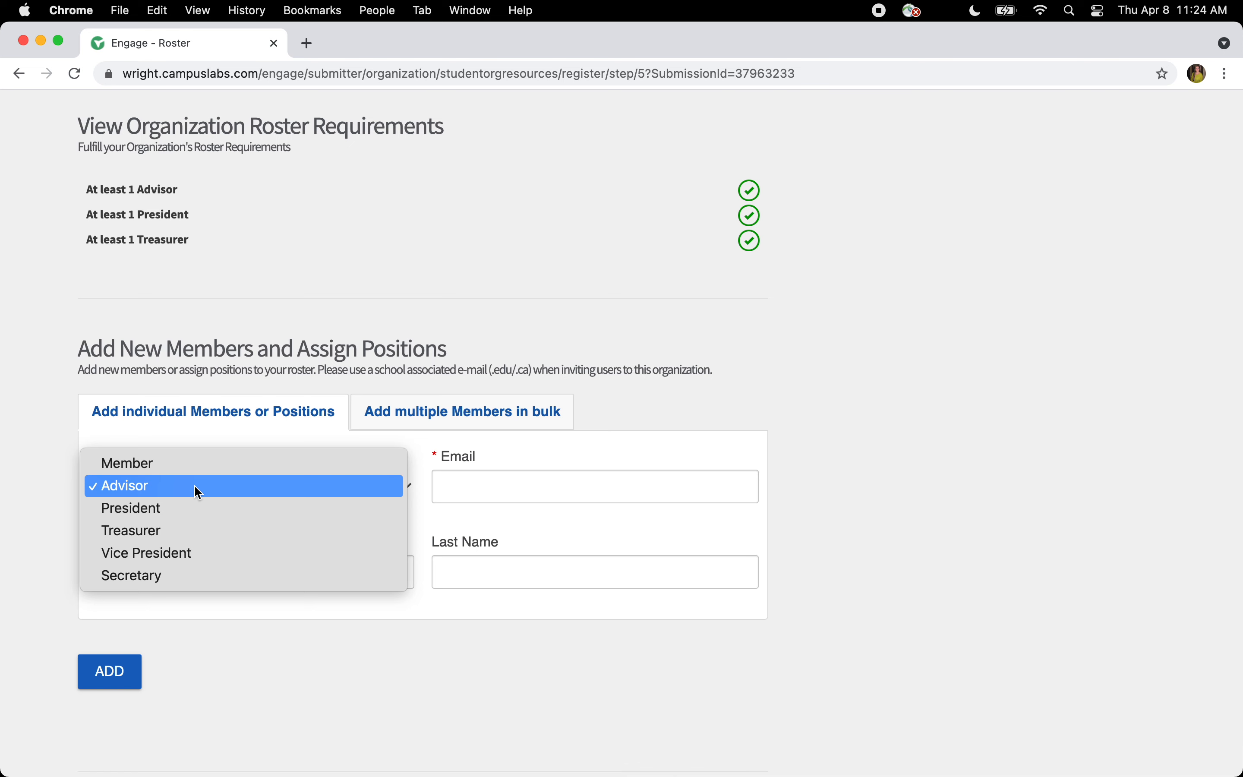
click(188, 558)
click(455, 492)
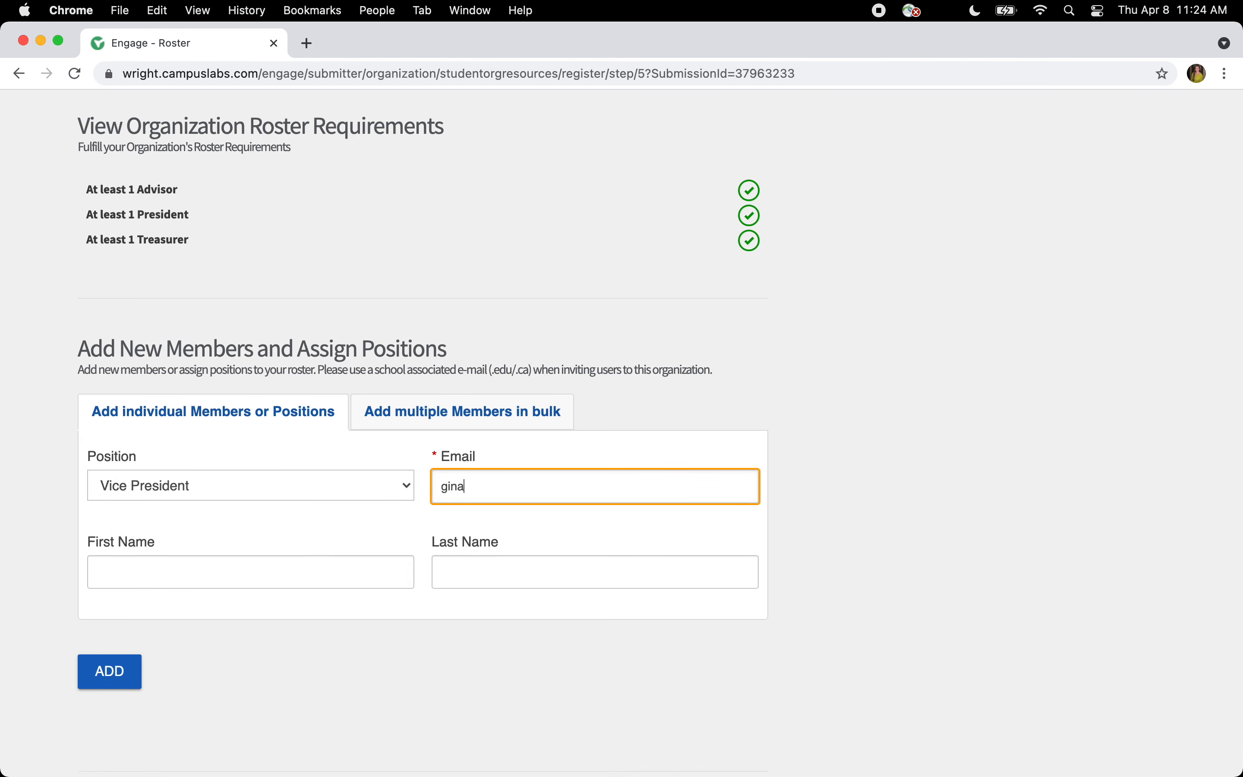
key(Tab)
key(Tab)
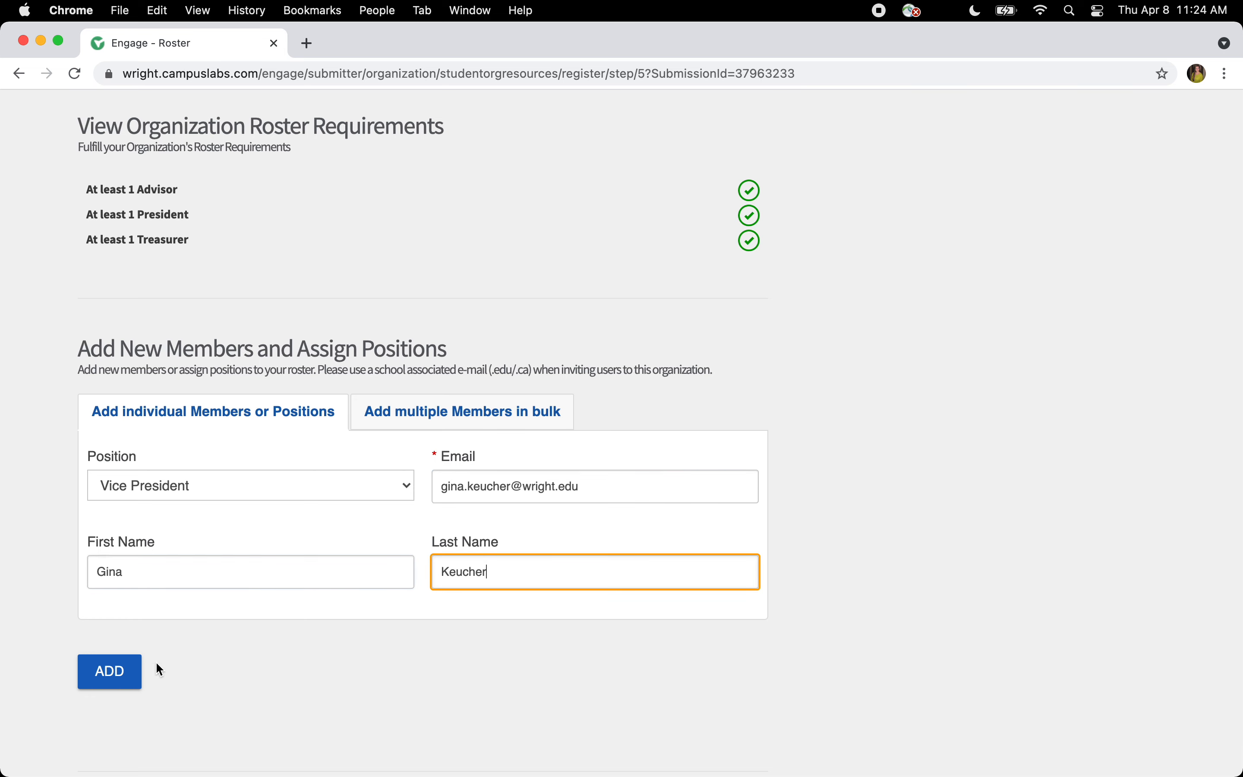
click(107, 685)
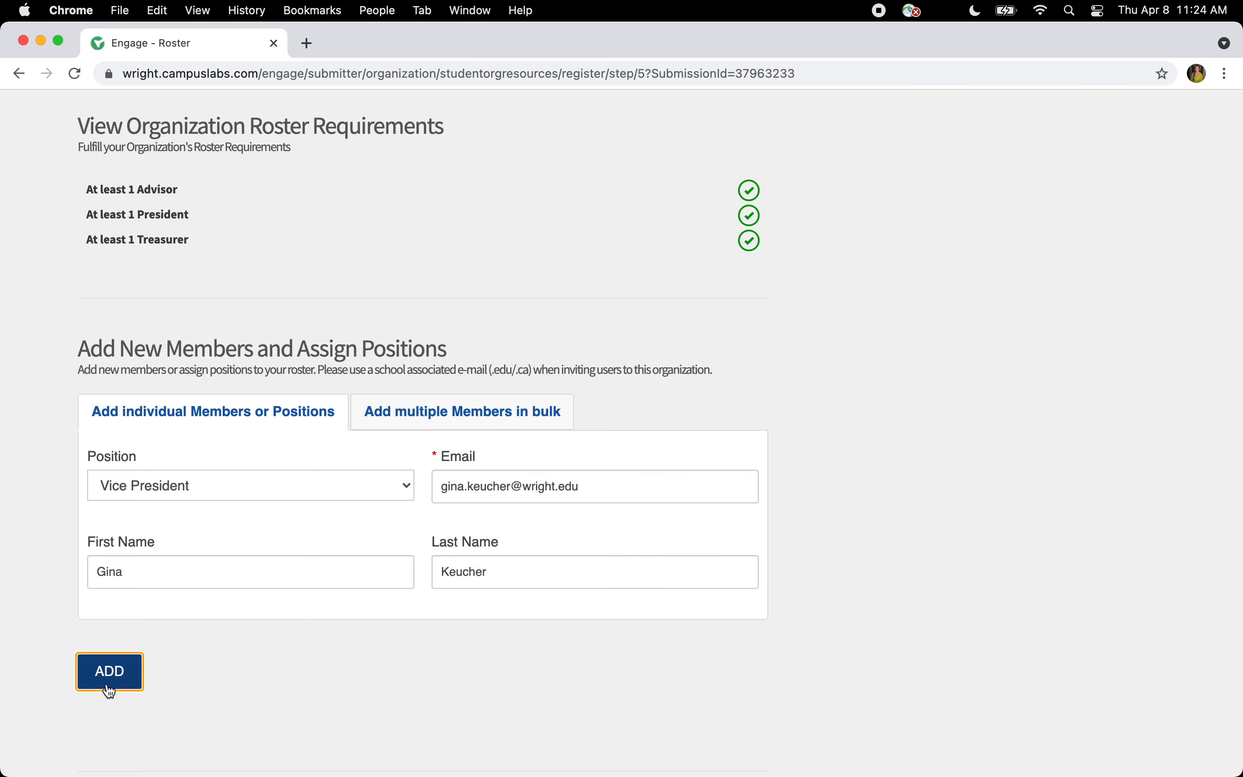
- Add a Secretary with their school e-mail, first name and last name
click(203, 487)
click(195, 509)
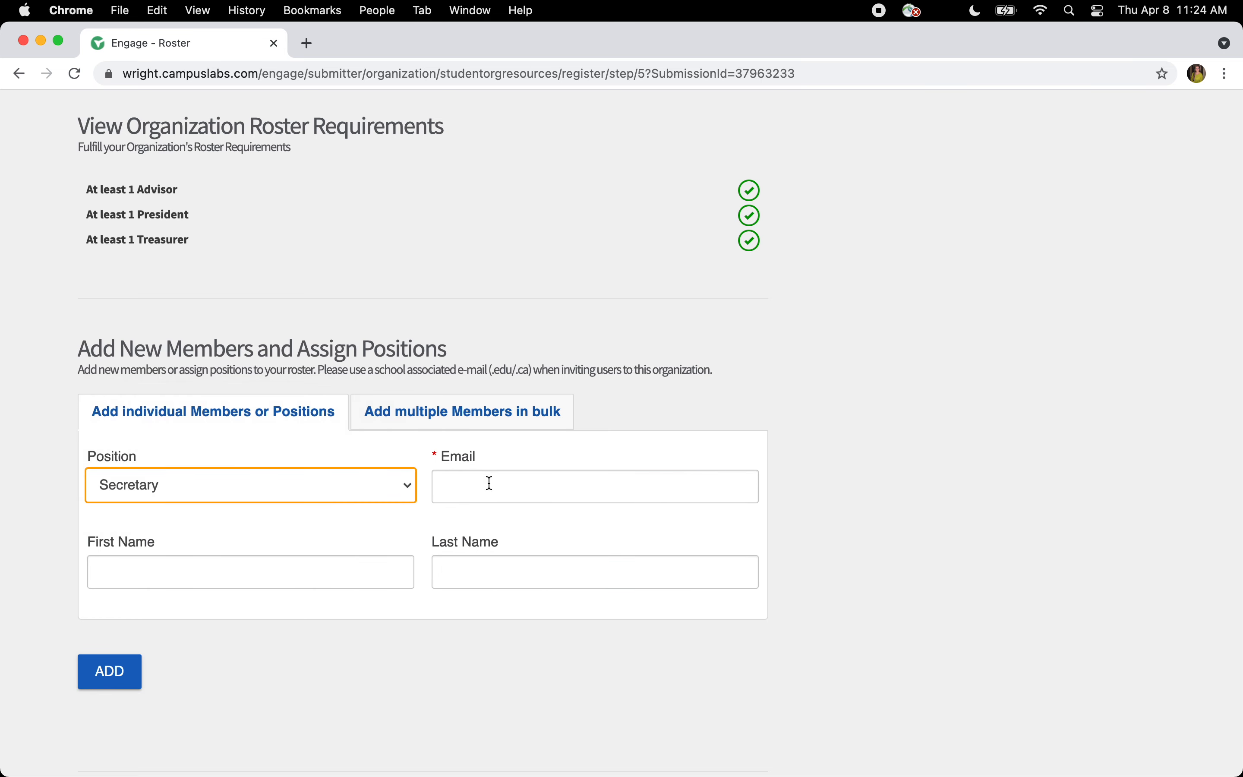
click(489, 482)
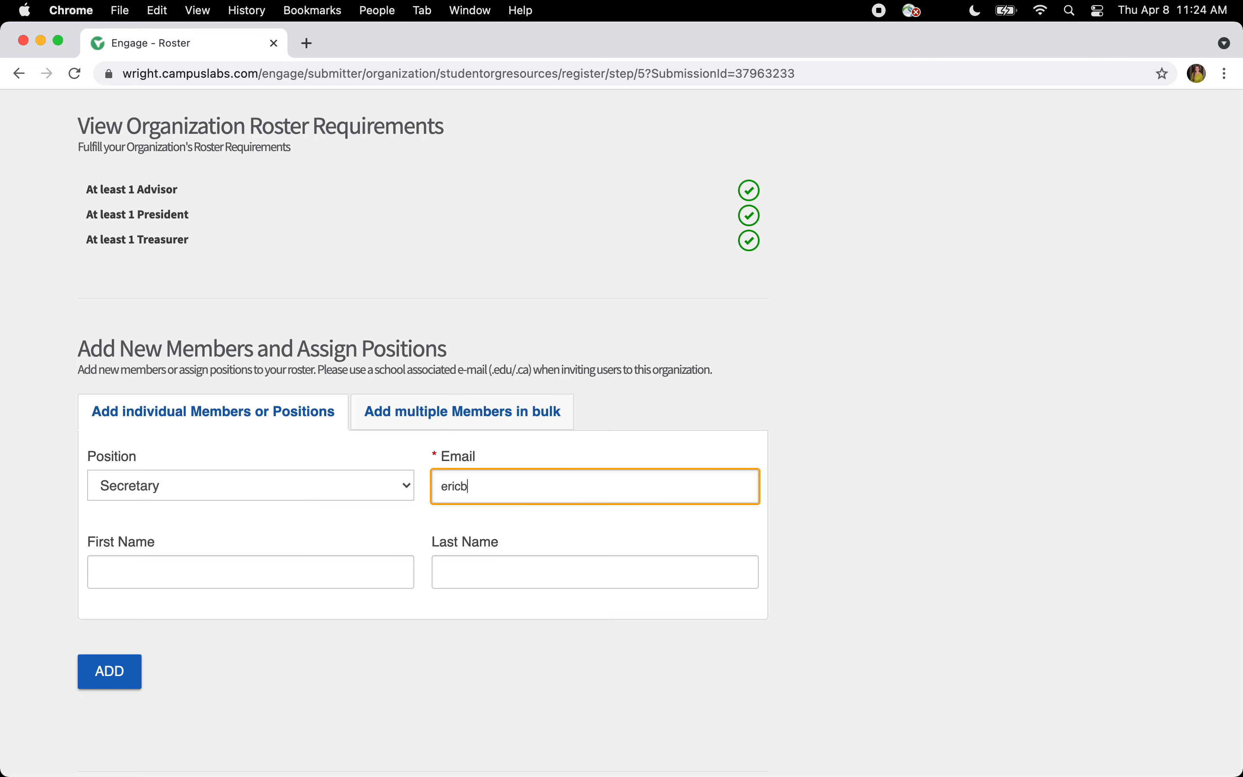
key(Tab)
key(Tab)
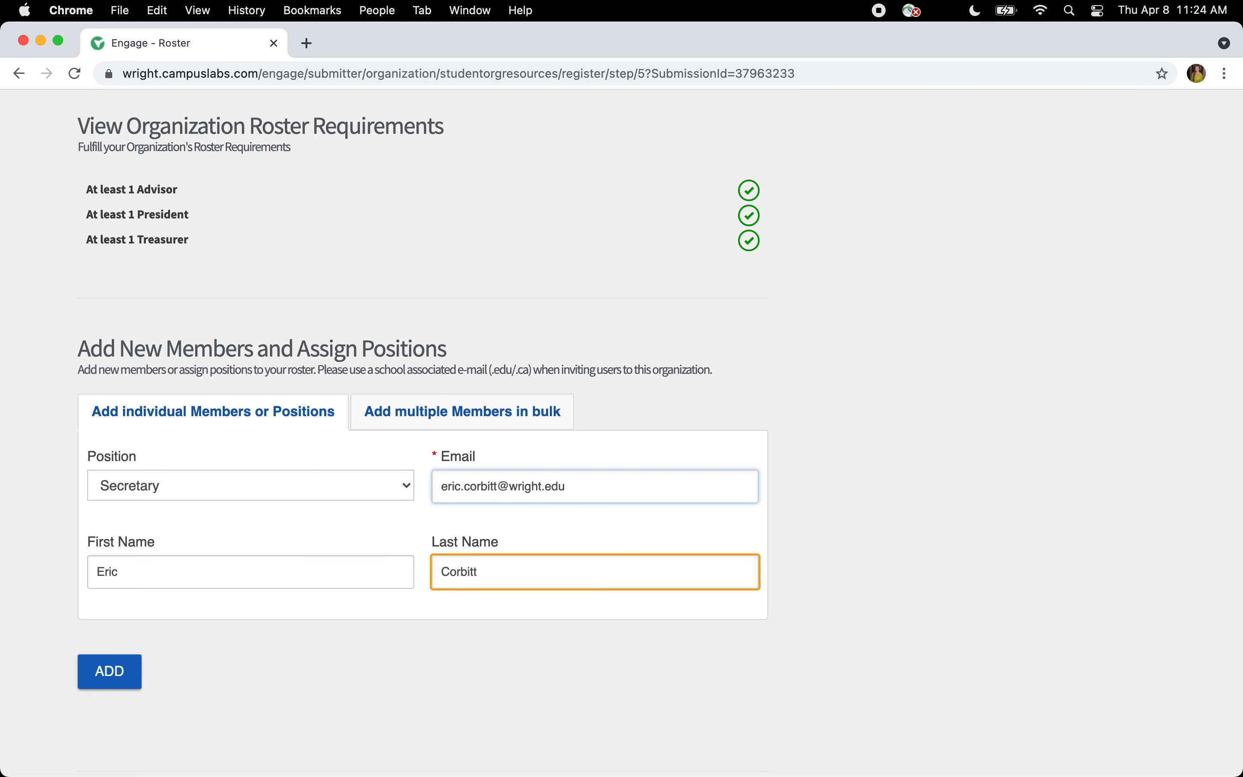
click(116, 672)
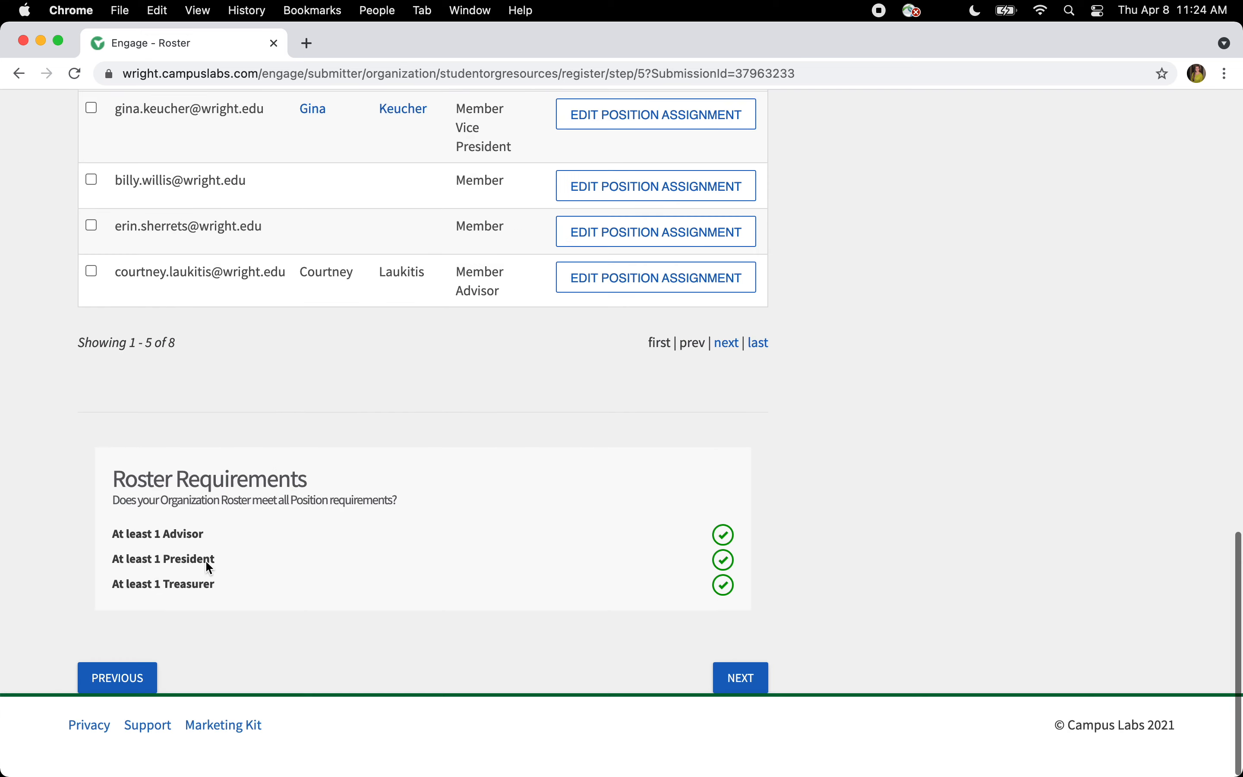
scroll(205, 560, up, 5)
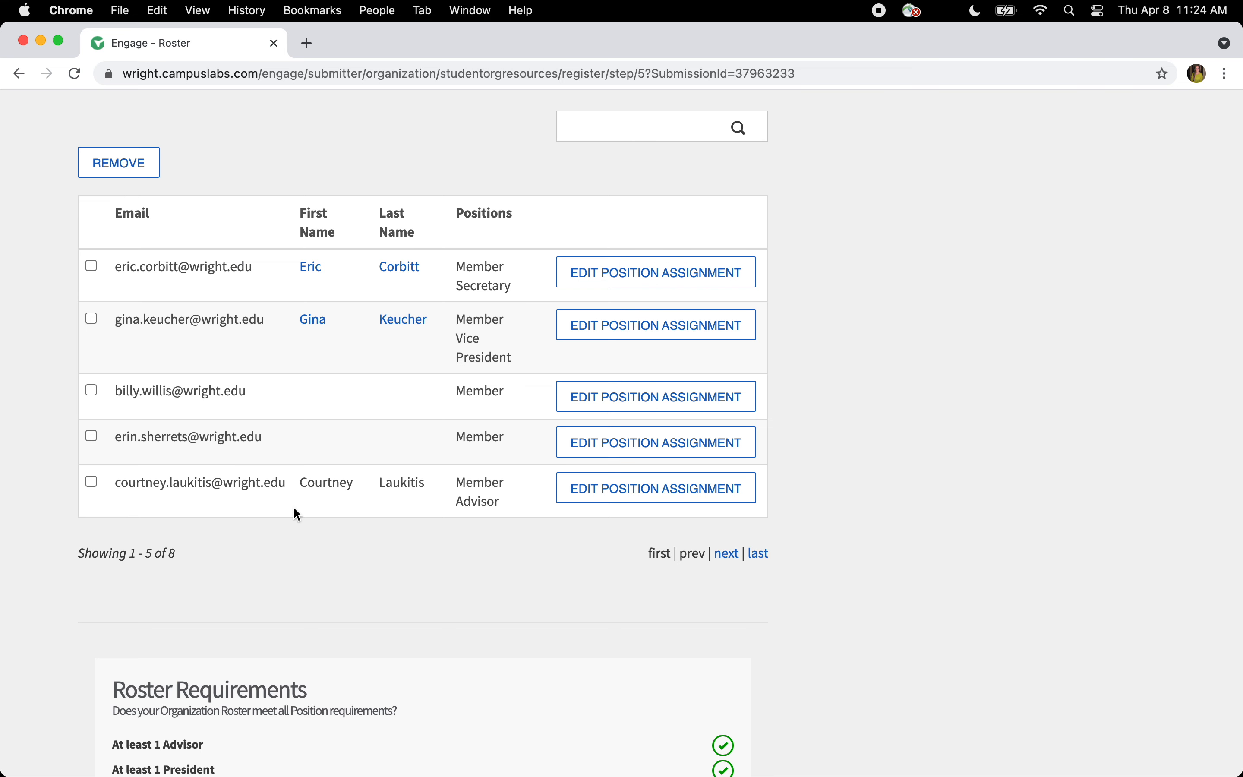
- On the roster's next page, remove the President position from the last entry, leaving only Member
click(728, 553)
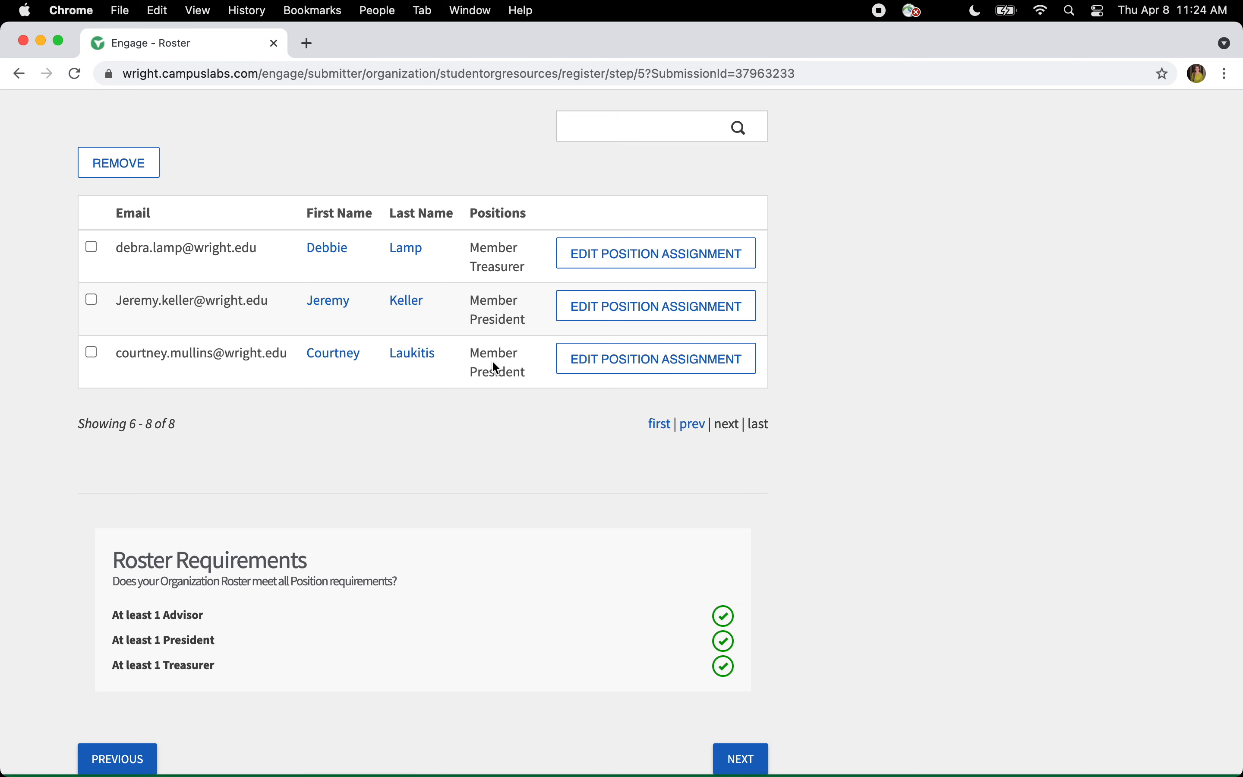
click(583, 361)
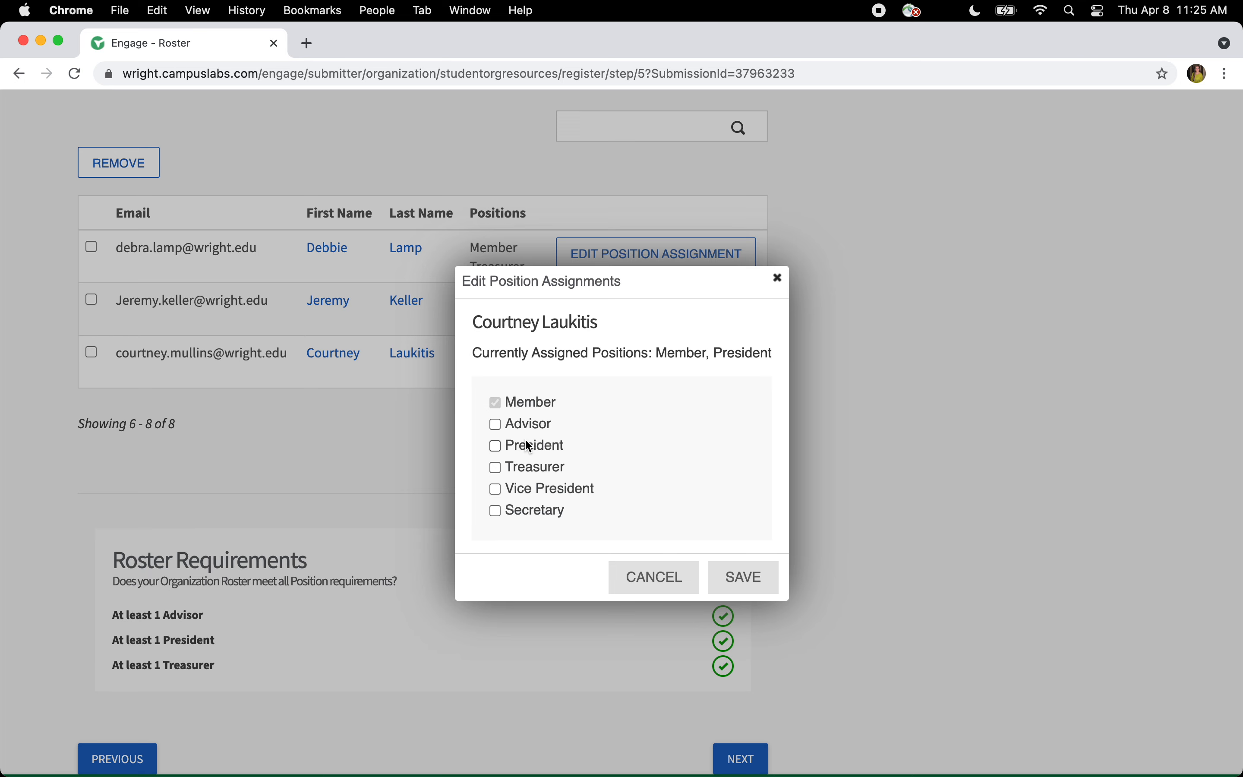
click(732, 581)
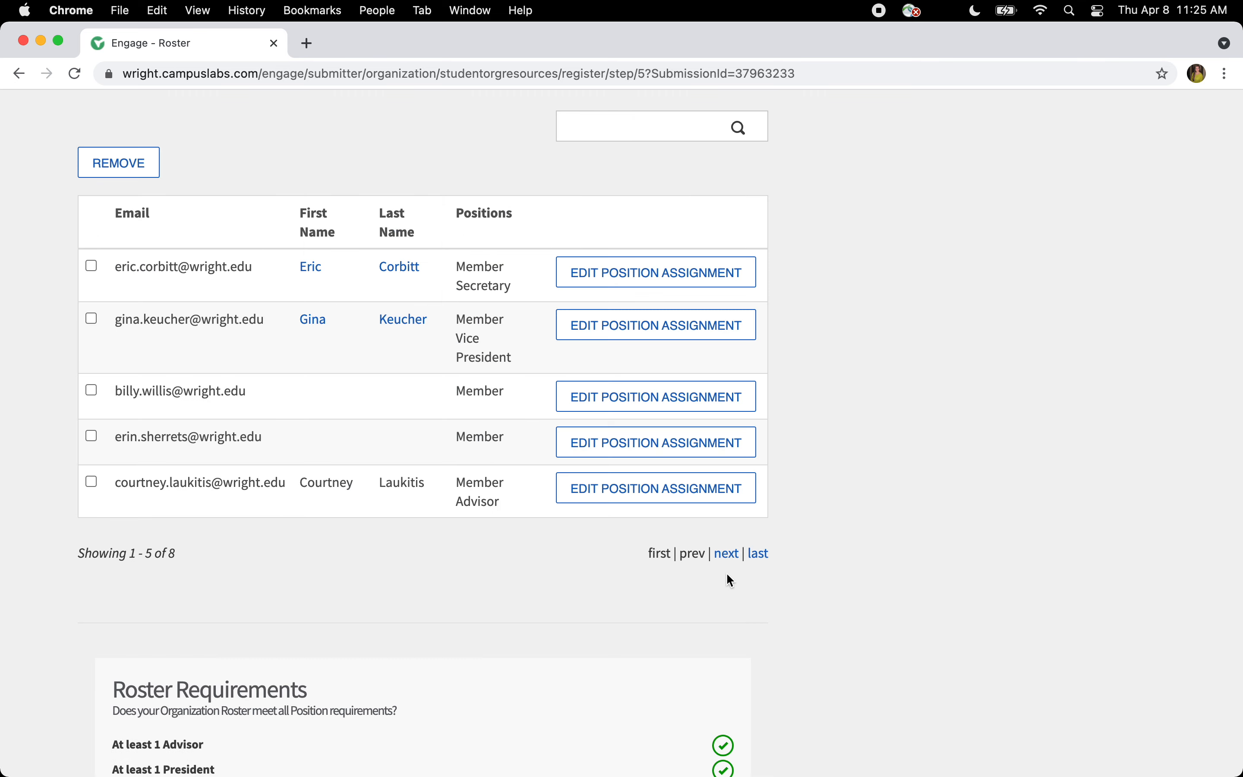
click(759, 554)
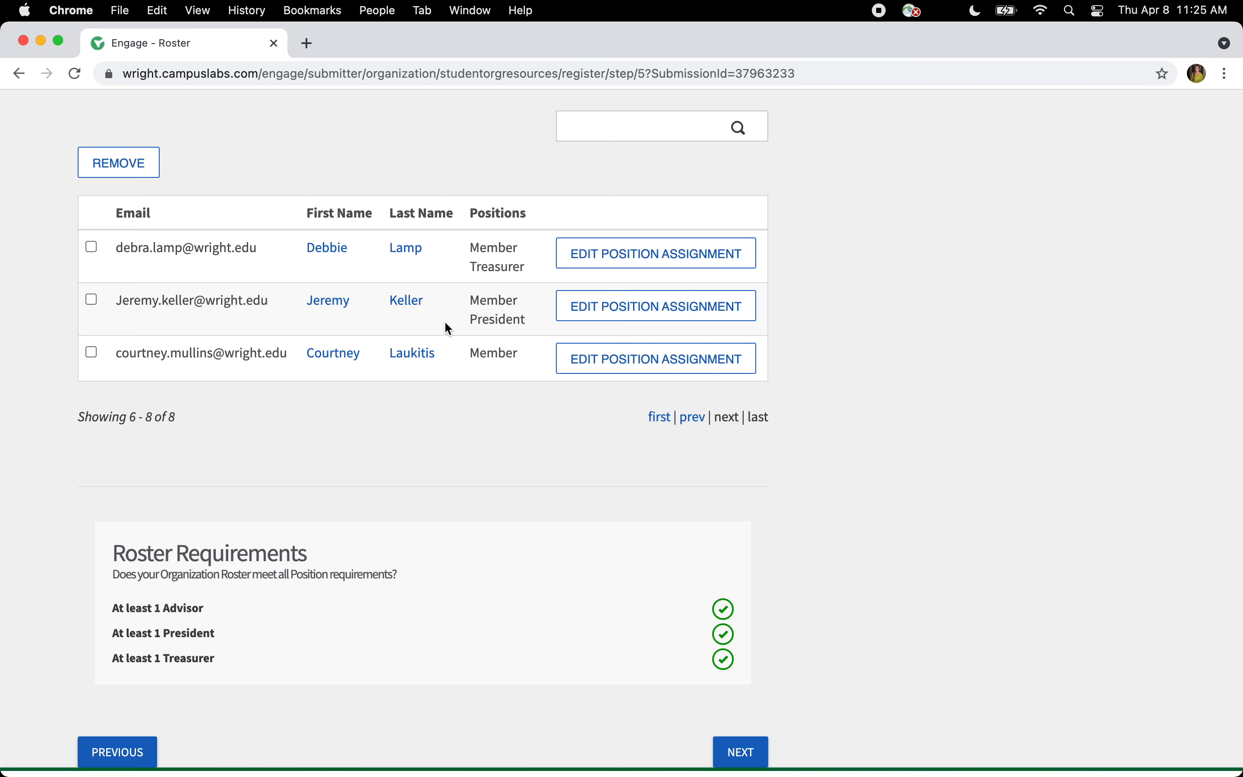
- Remove the Member-only duplicate entry from the roster, confirming the removal
click(92, 353)
click(138, 163)
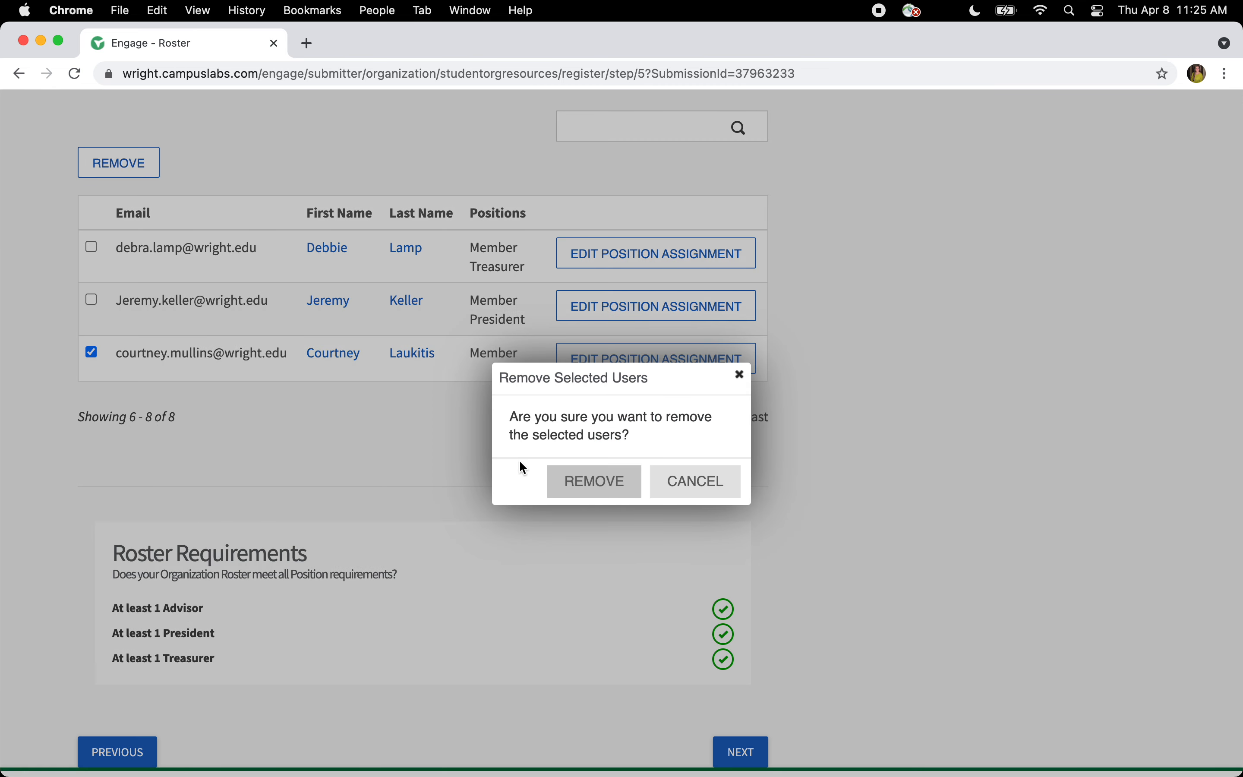
click(573, 481)
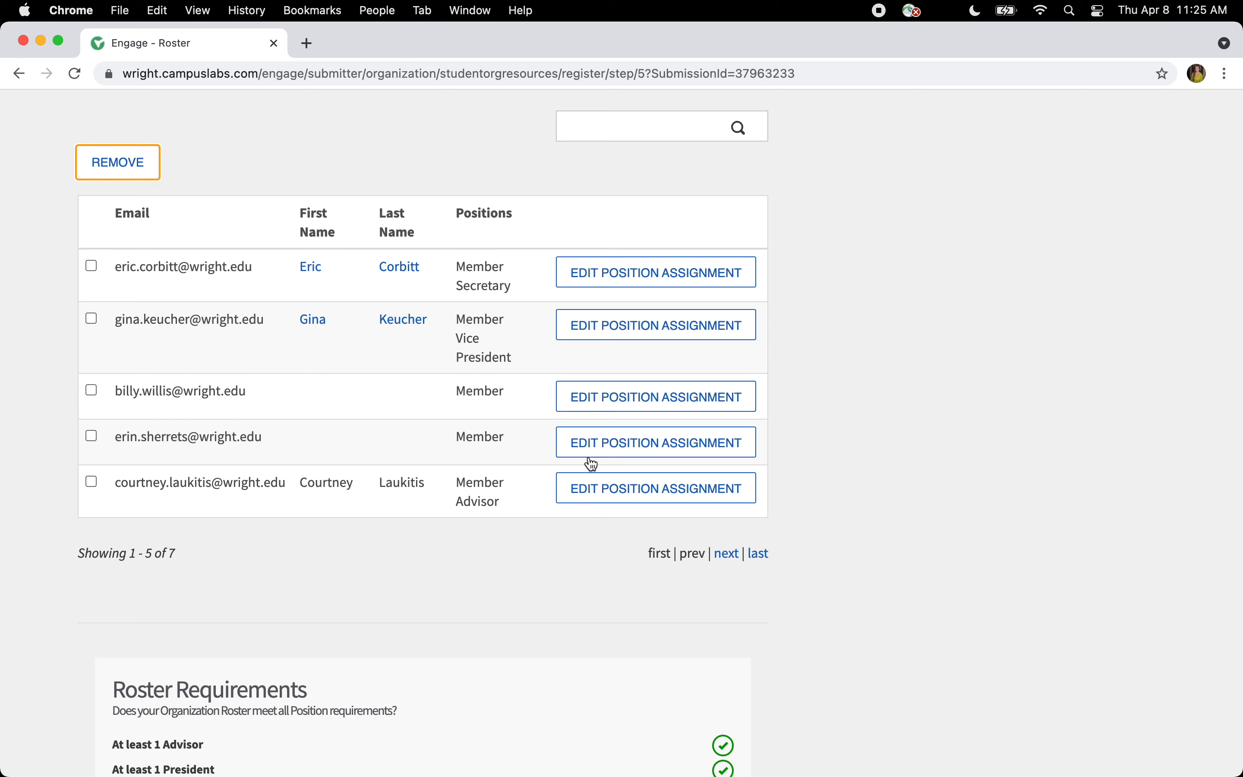
click(614, 288)
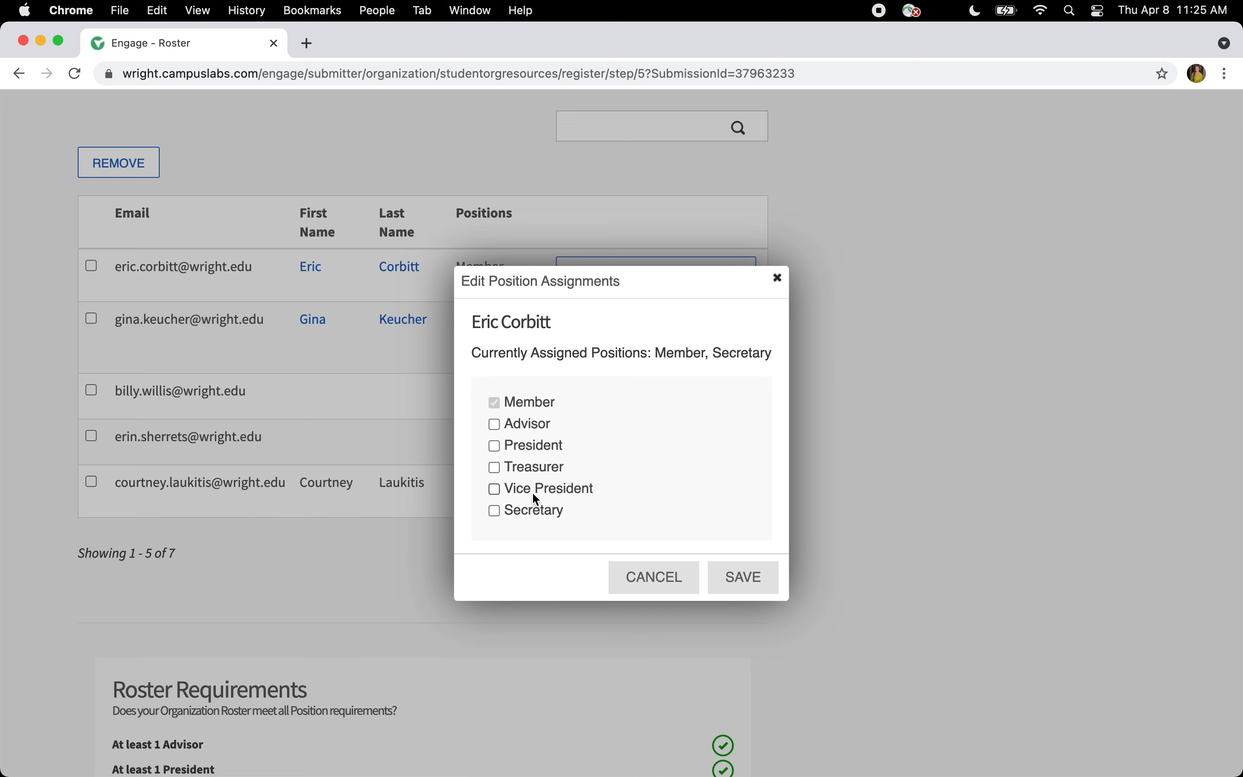
click(737, 577)
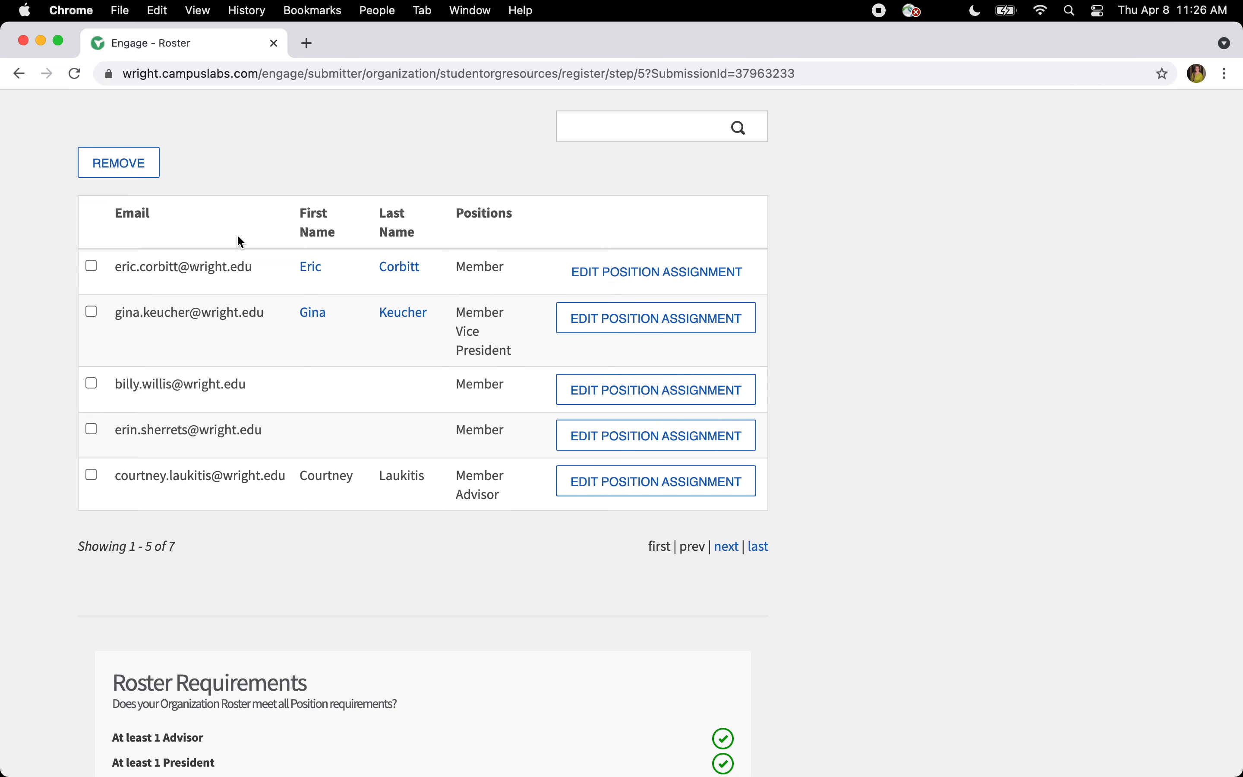
scroll(237, 233, up, 3)
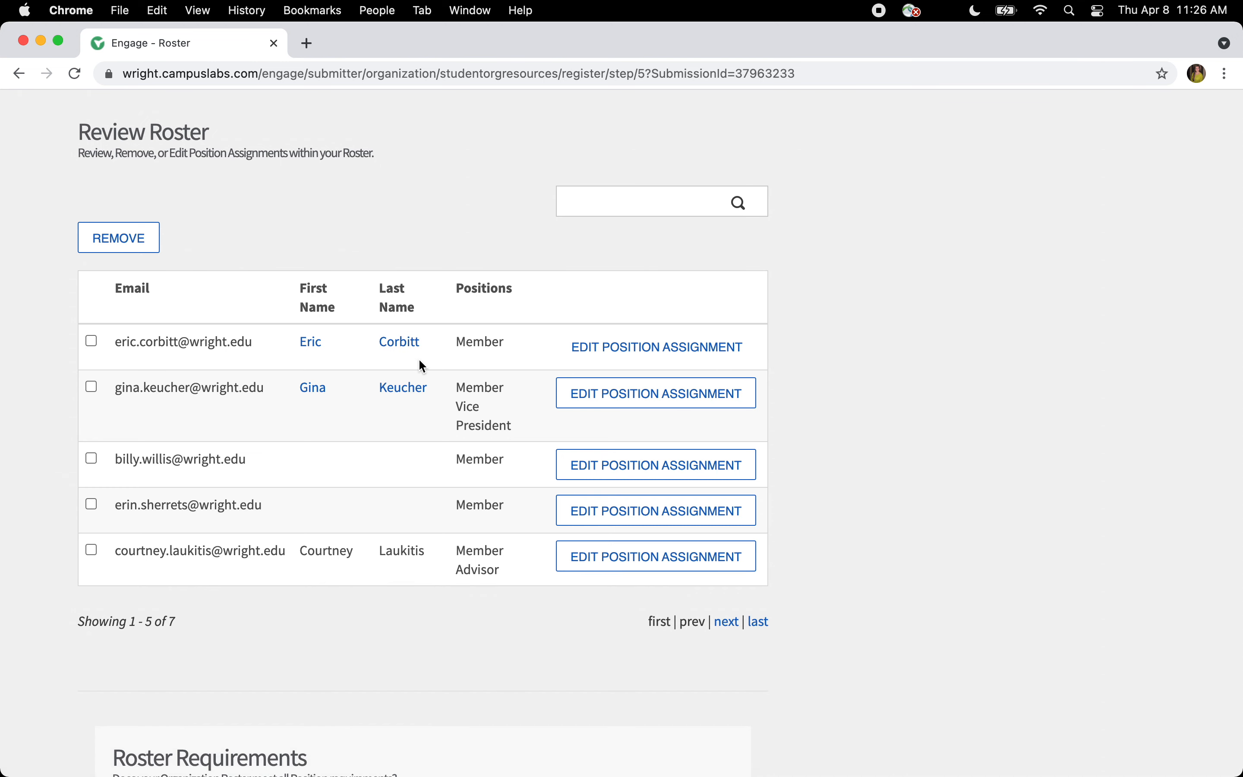
- Assign President alongside Member to the first roster entry and save
scroll(419, 370, up, 2)
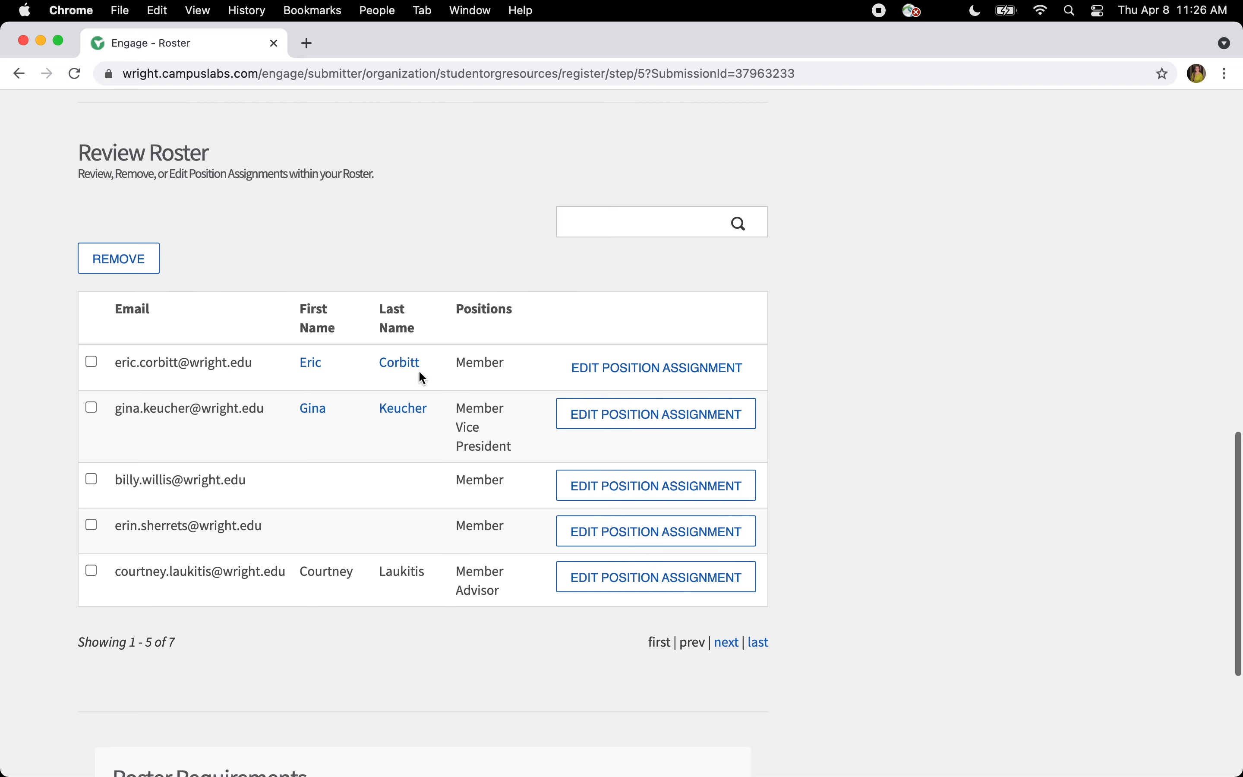
scroll(419, 372, up, 10)
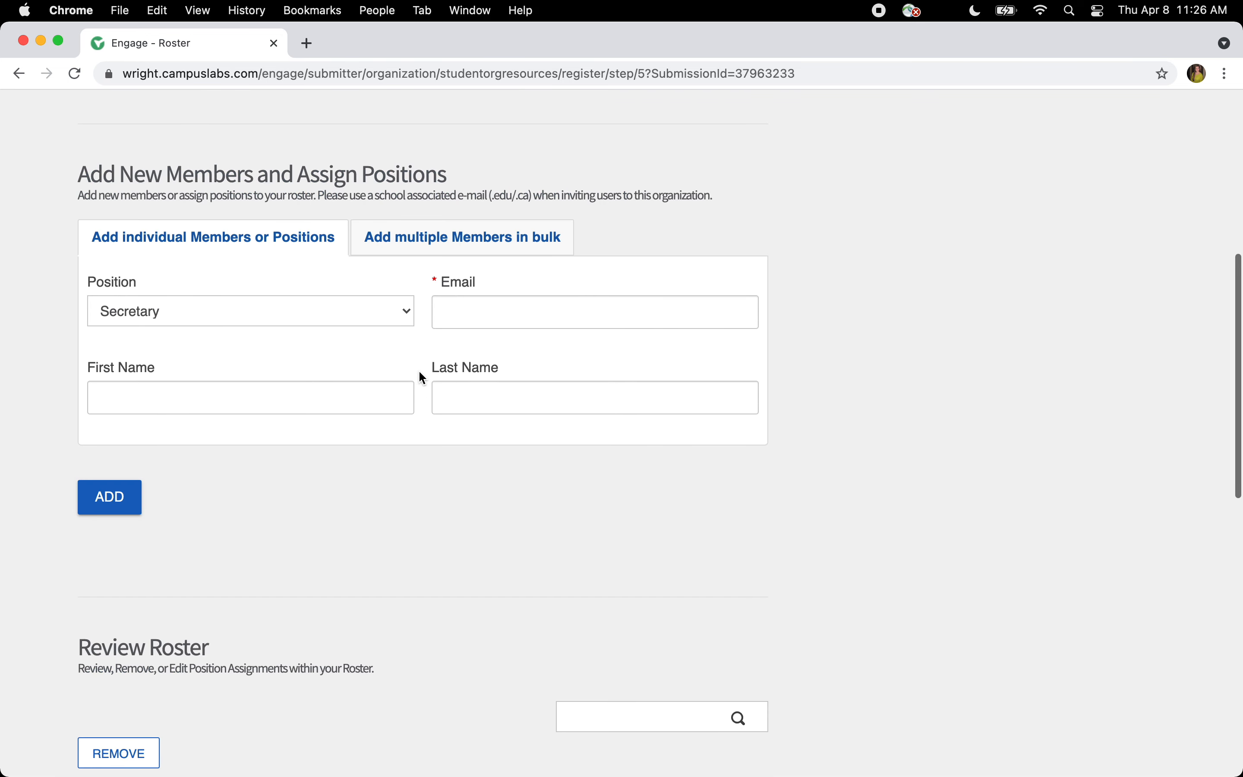
scroll(419, 372, down, 8)
scroll(421, 377, down, 5)
click(594, 363)
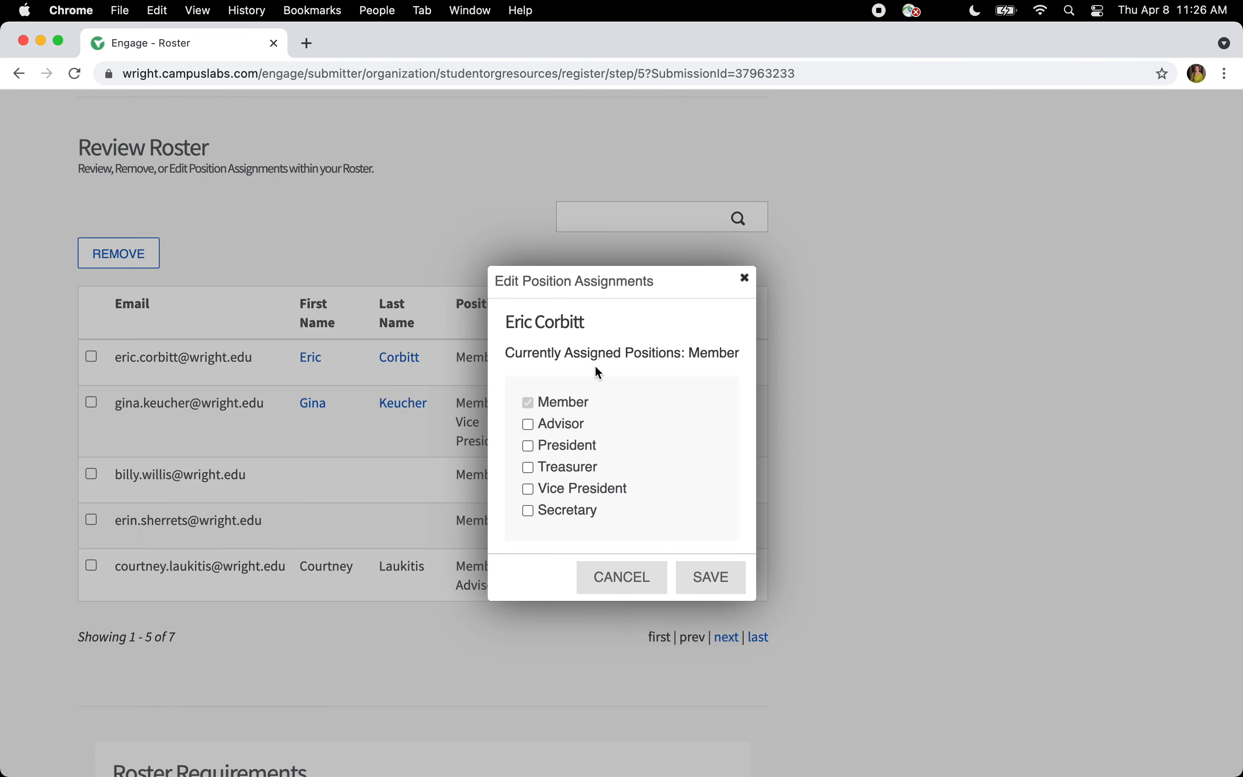
click(571, 445)
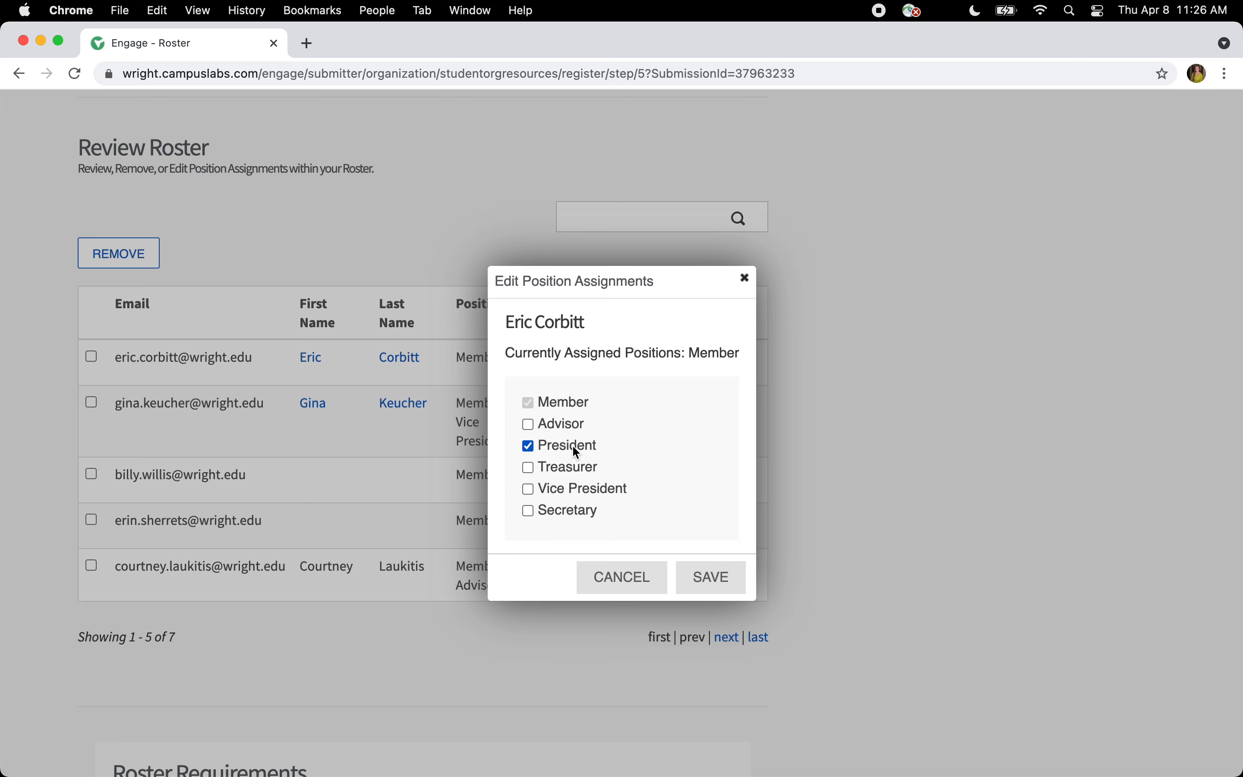
click(690, 578)
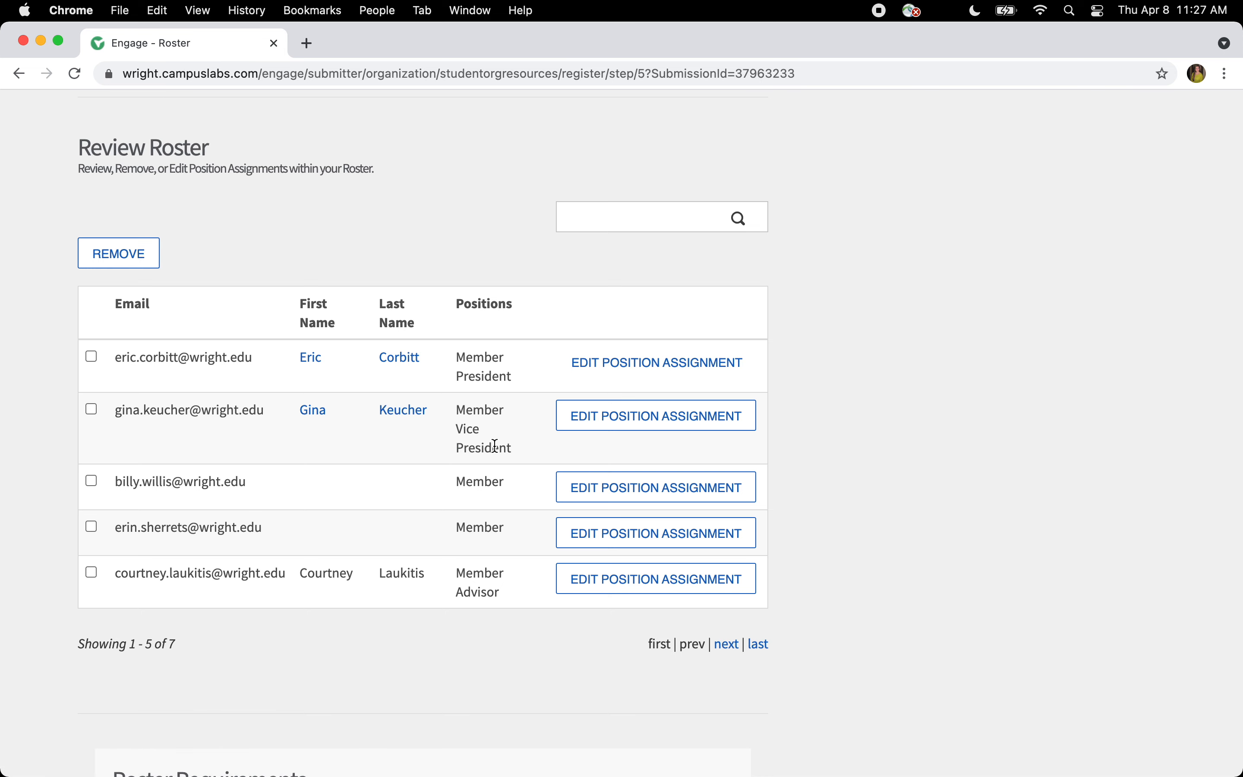
scroll(495, 445, down, 5)
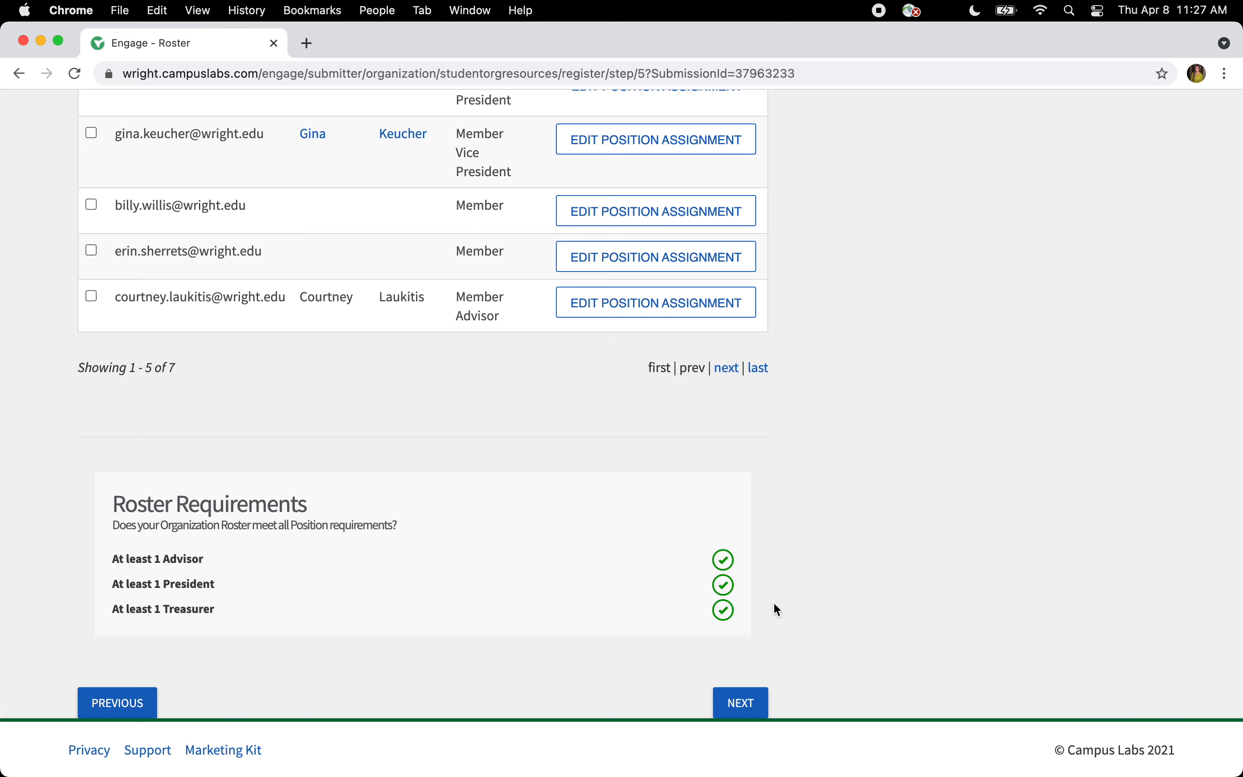
- Upload the 2021 SLA Script file as the constitution in Step 6 and continue to Review Submission
click(743, 712)
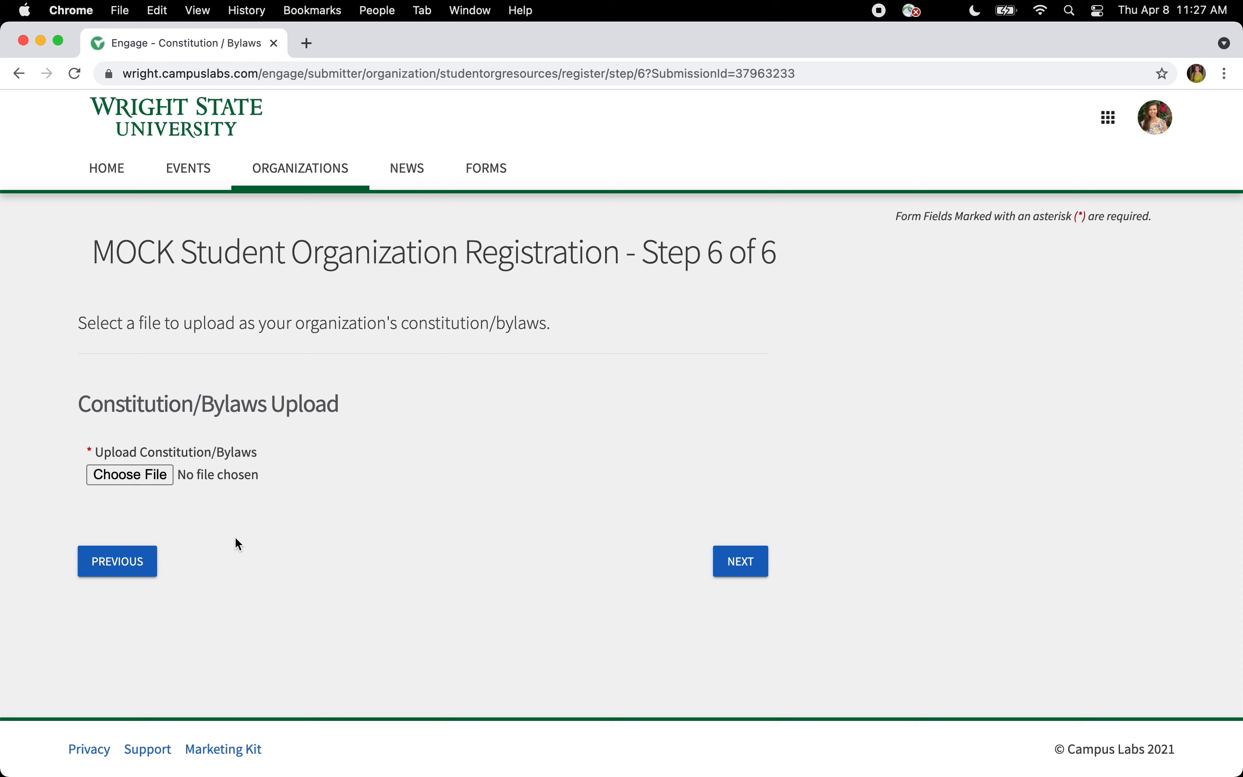
click(164, 474)
click(462, 308)
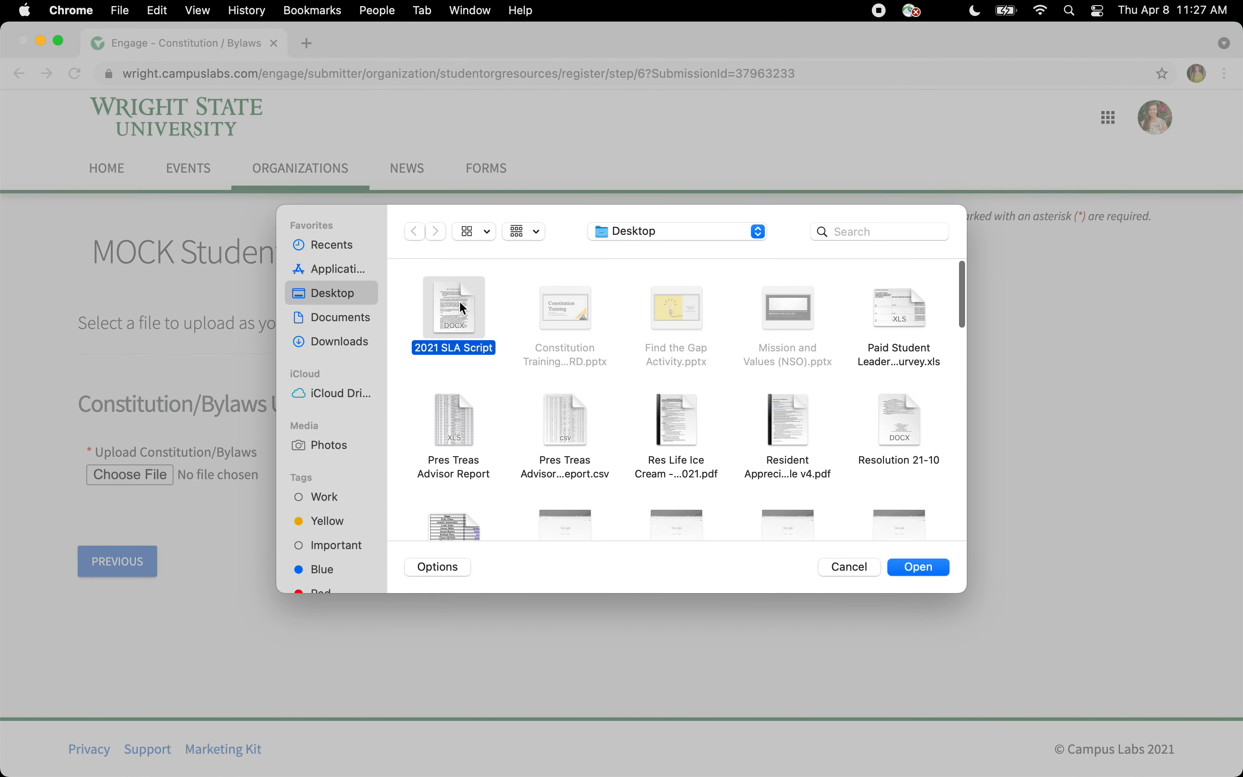
key(Return)
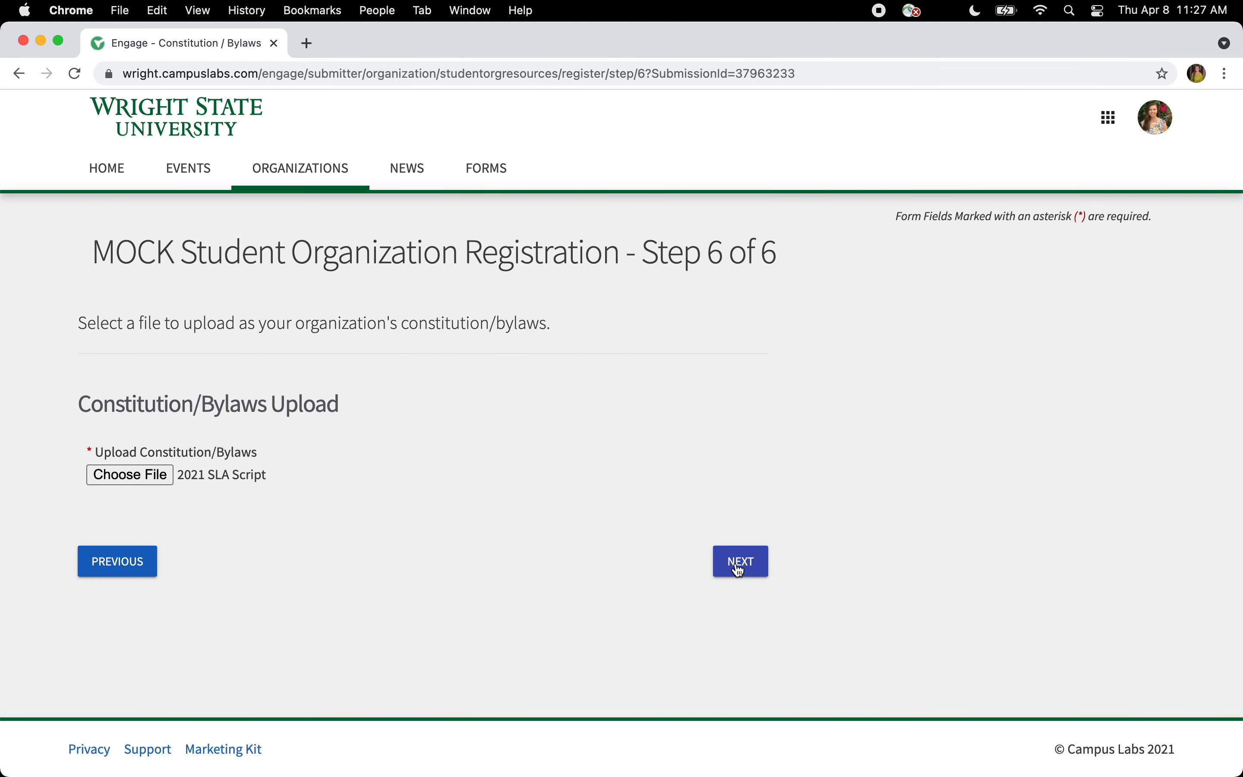
click(740, 569)
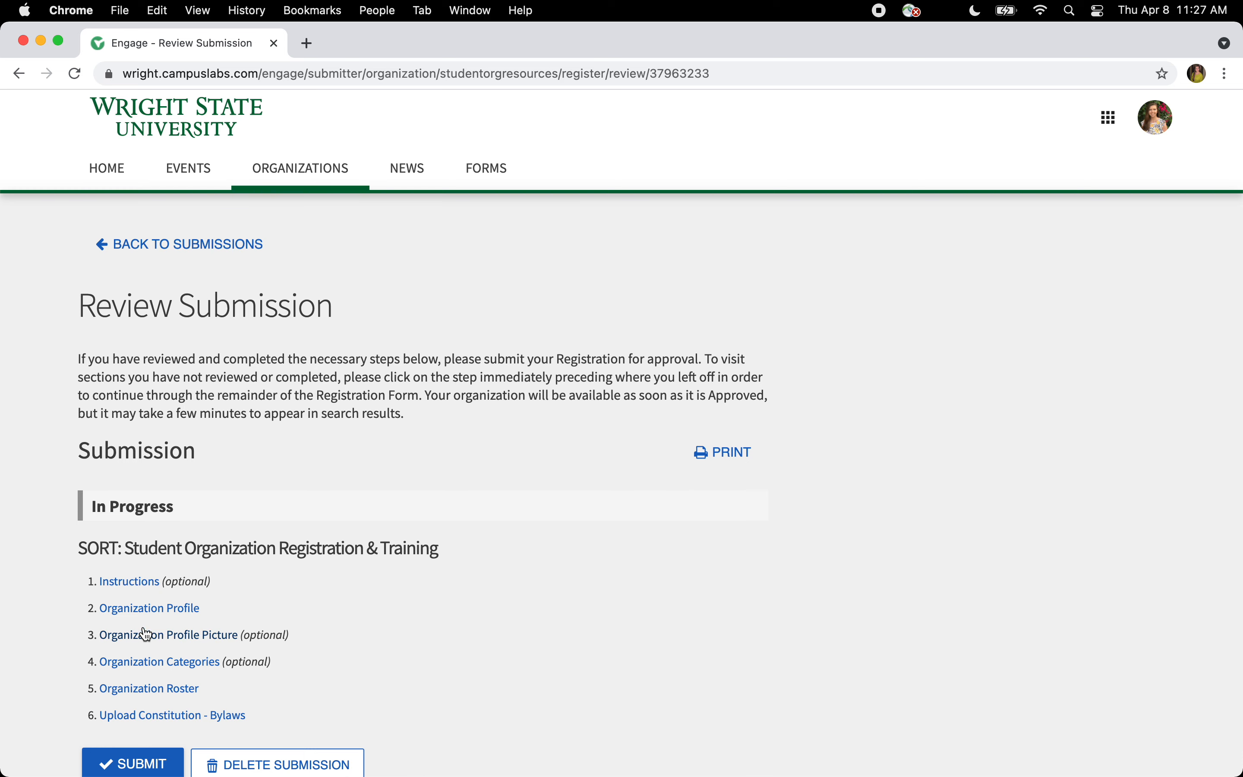
scroll(147, 635, down, 3)
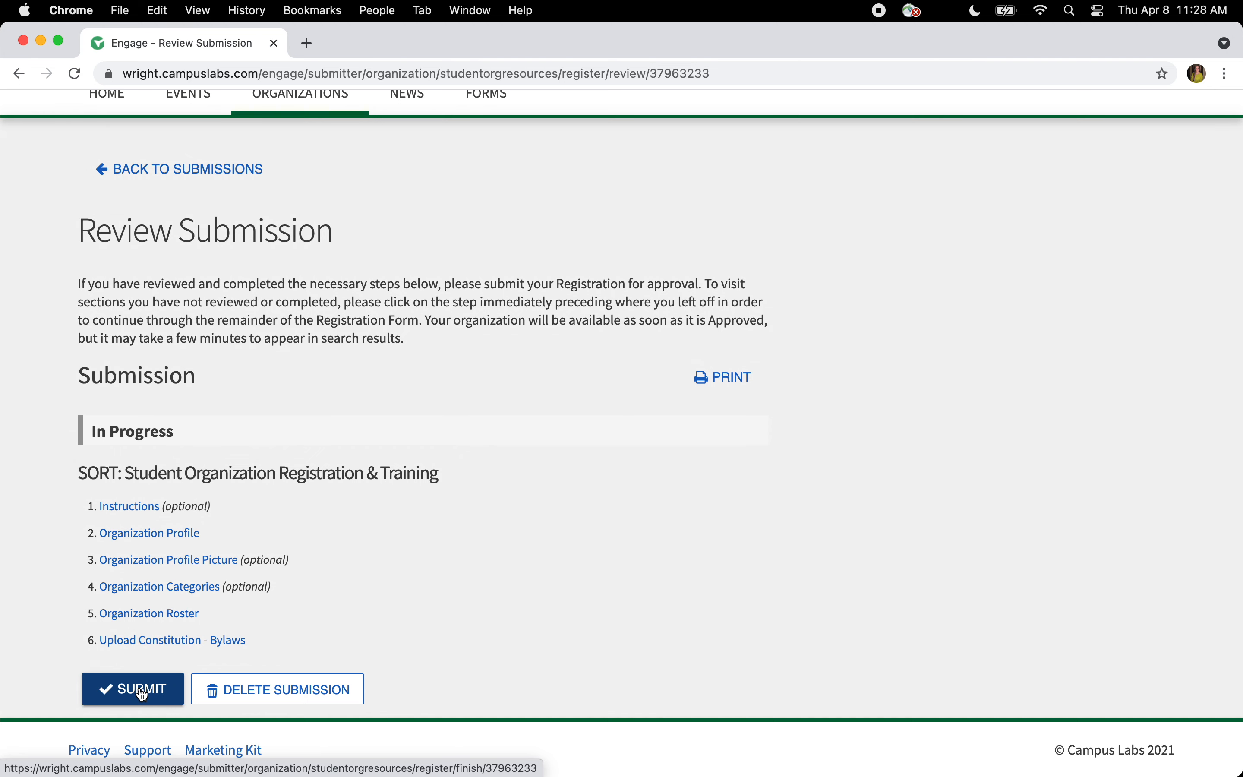
- Leave the Review Submission page for the Explore Wright State University home page
scroll(143, 694, up, 2)
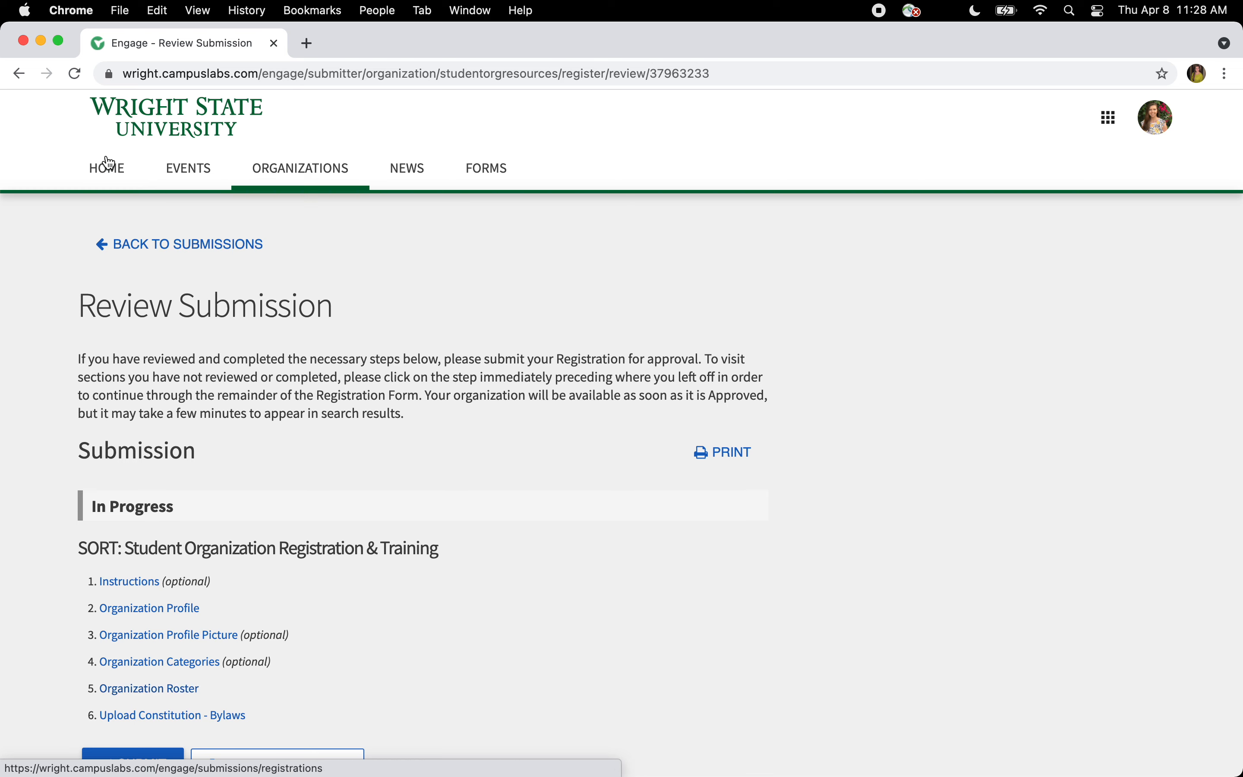
click(138, 114)
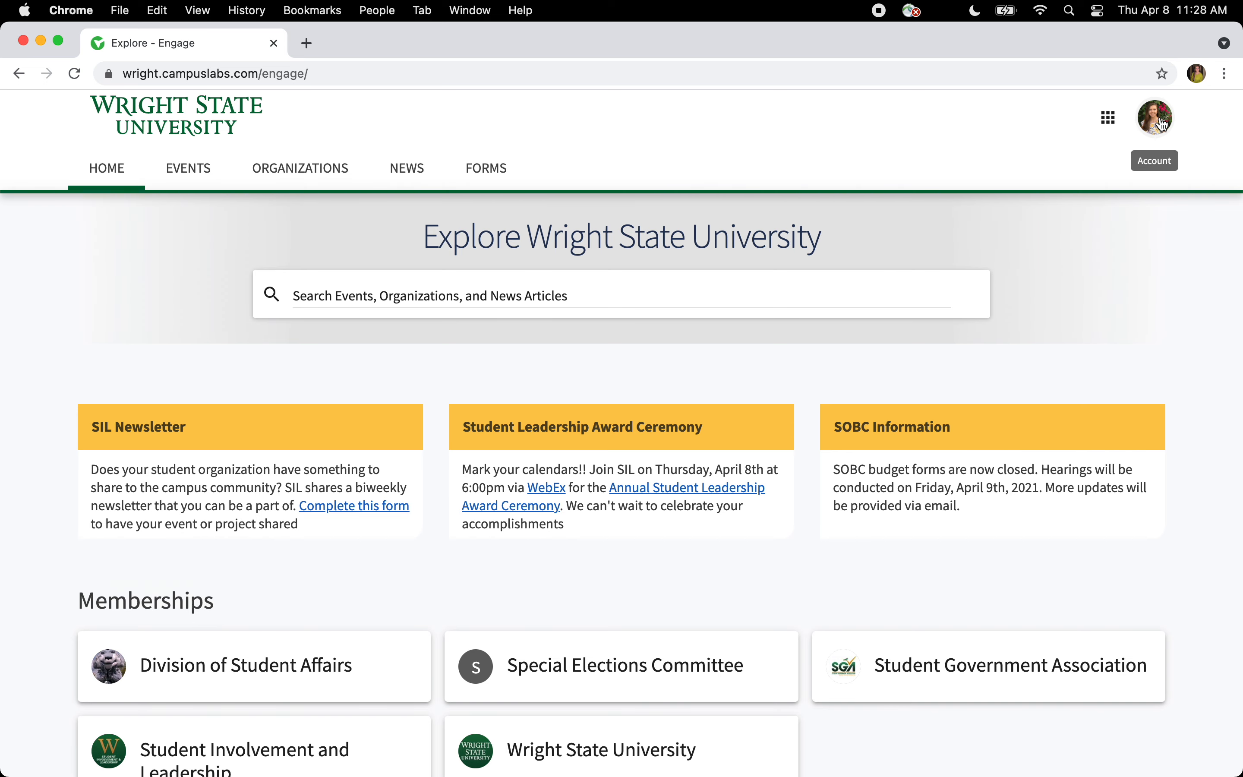
click(1163, 124)
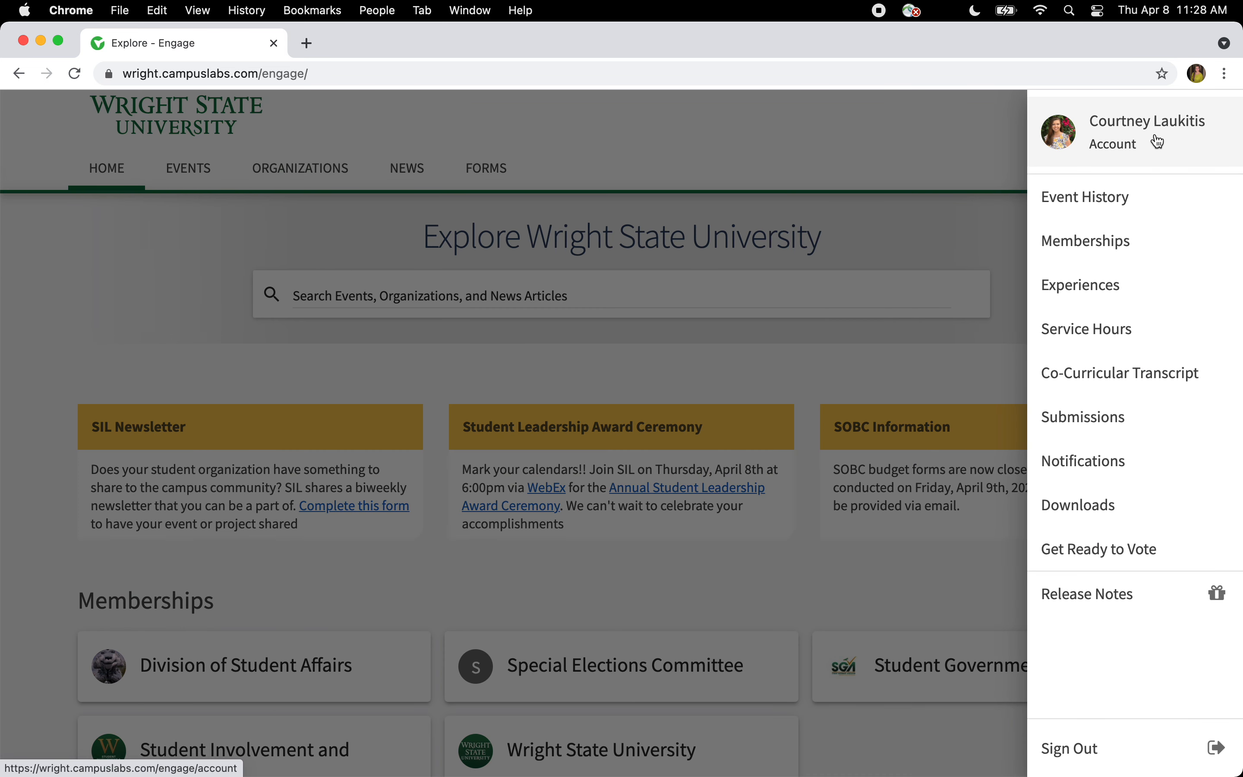
- From My Submissions' Organization Registrations, reopen the in-progress SORT registration's review page
click(1115, 415)
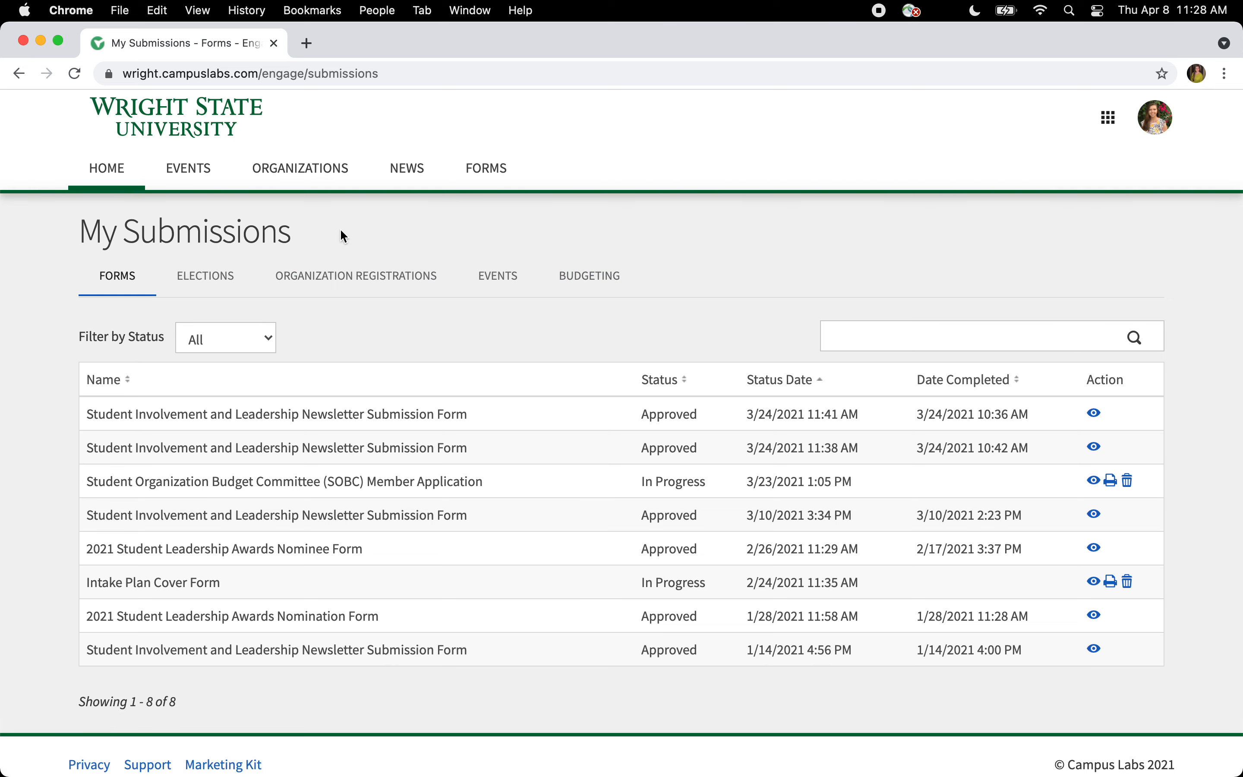
click(1156, 124)
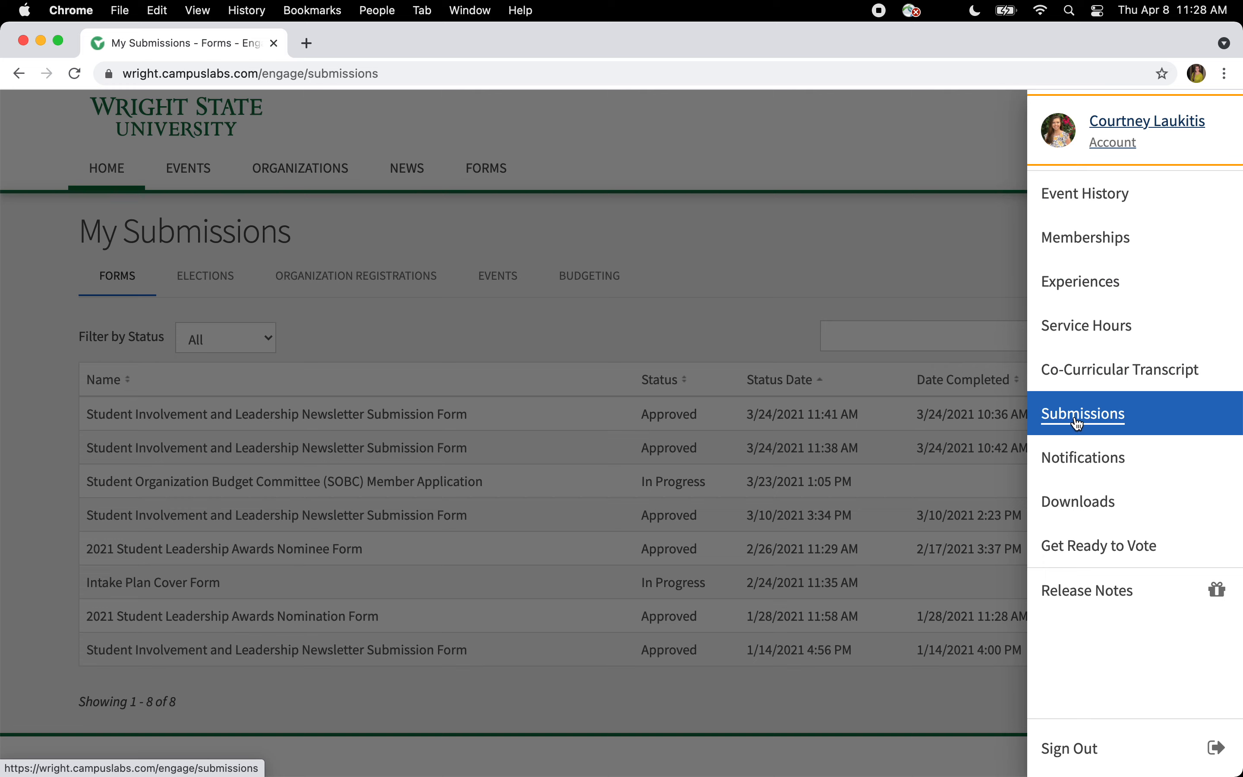
click(620, 305)
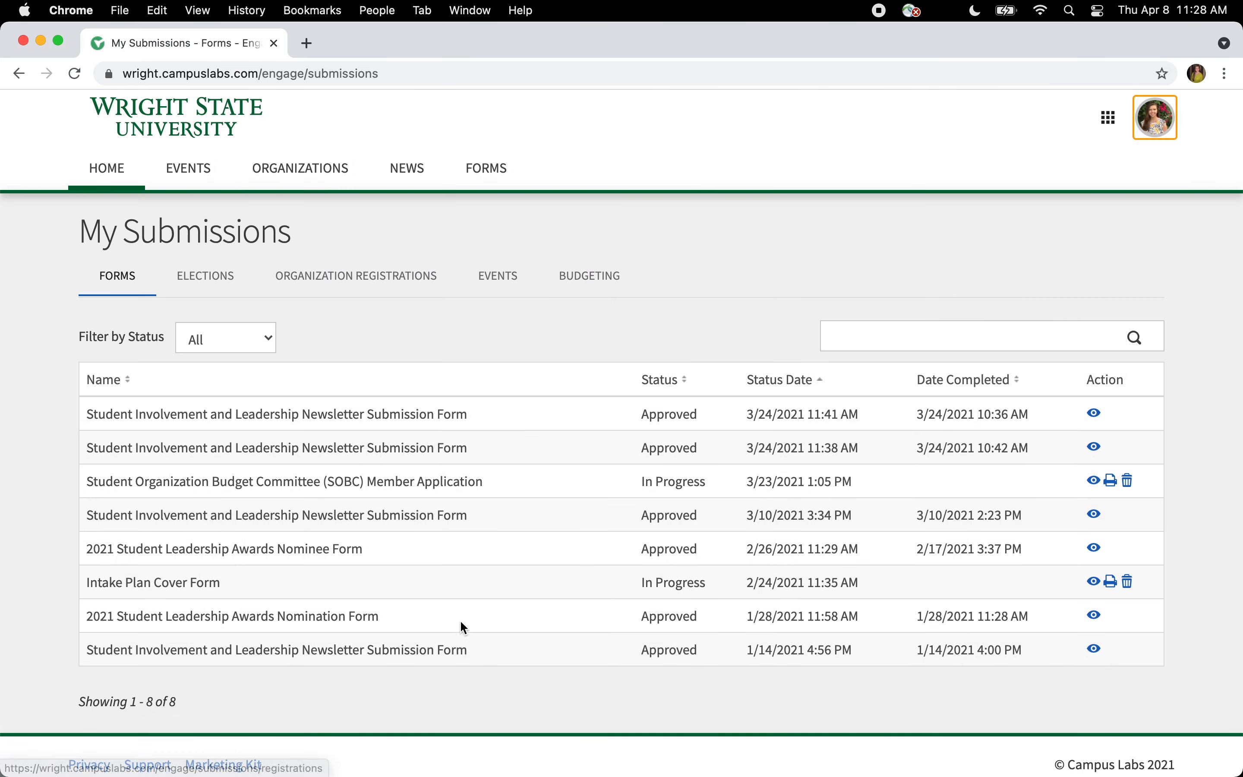
click(402, 278)
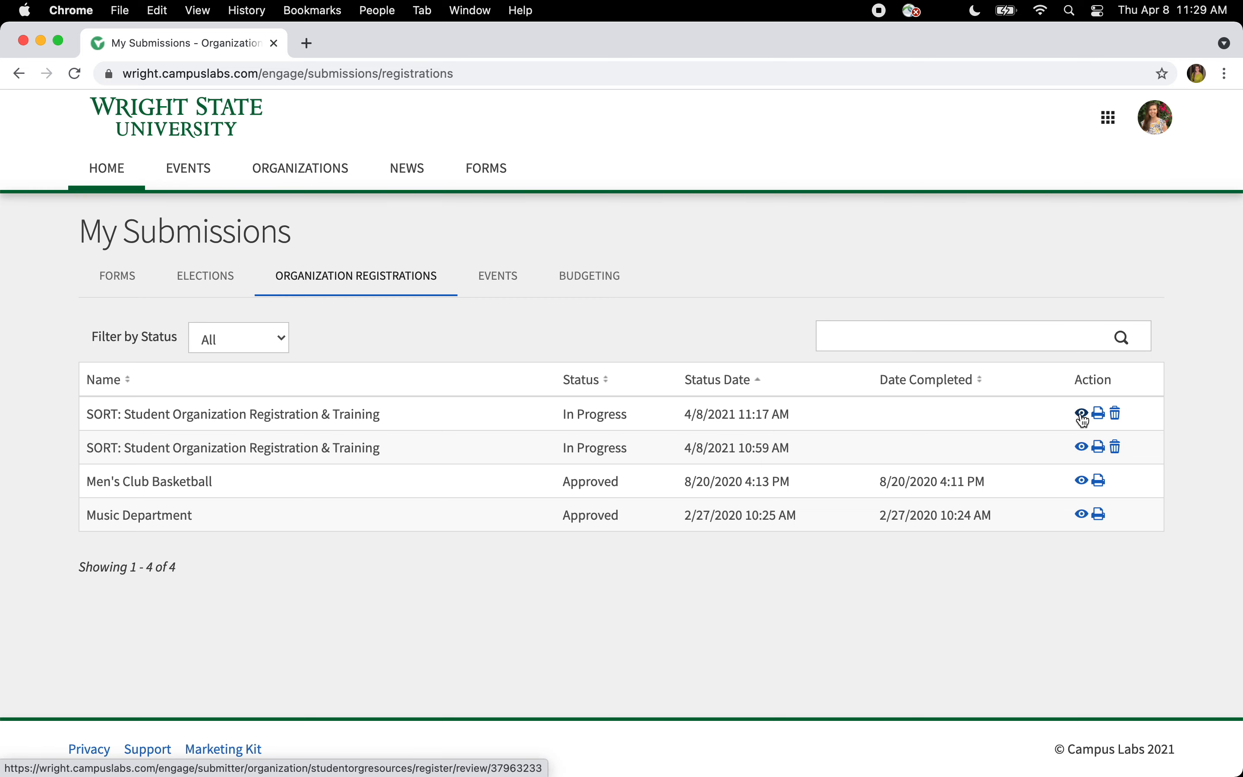
click(1083, 416)
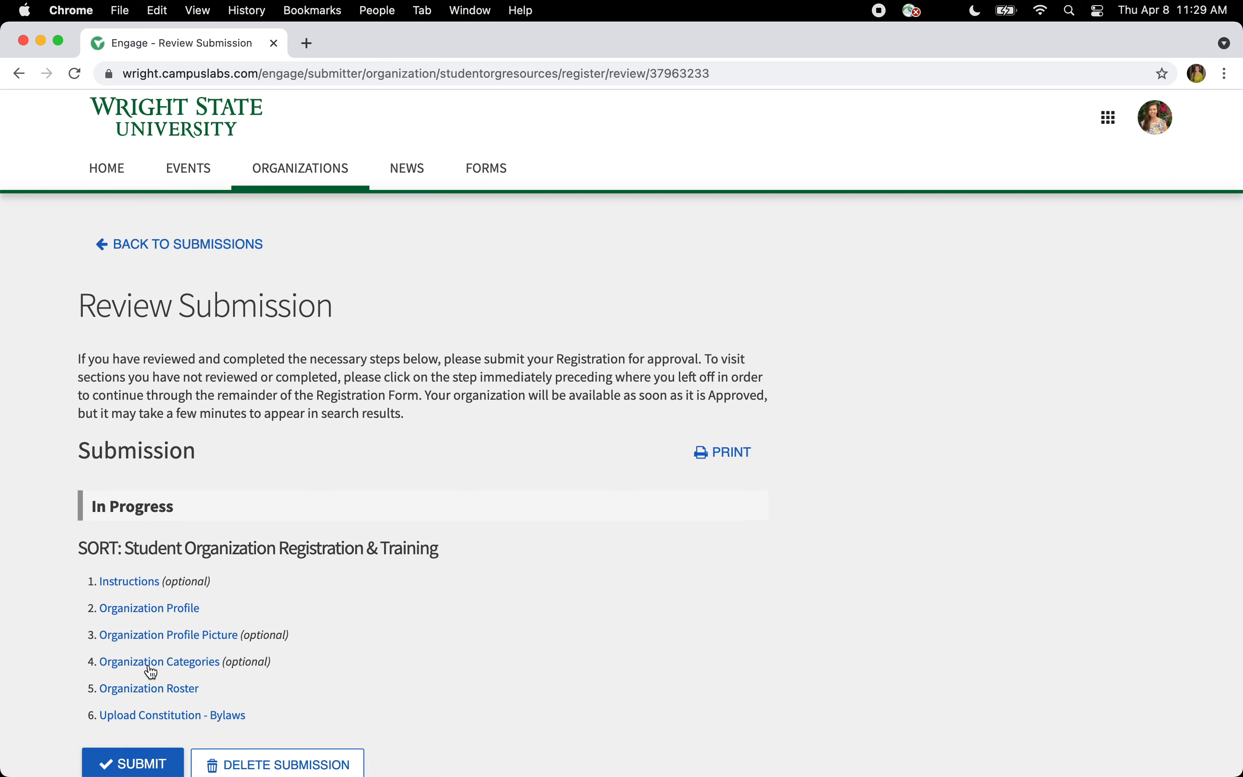
scroll(100, 513, down, 1)
scroll(100, 514, down, 3)
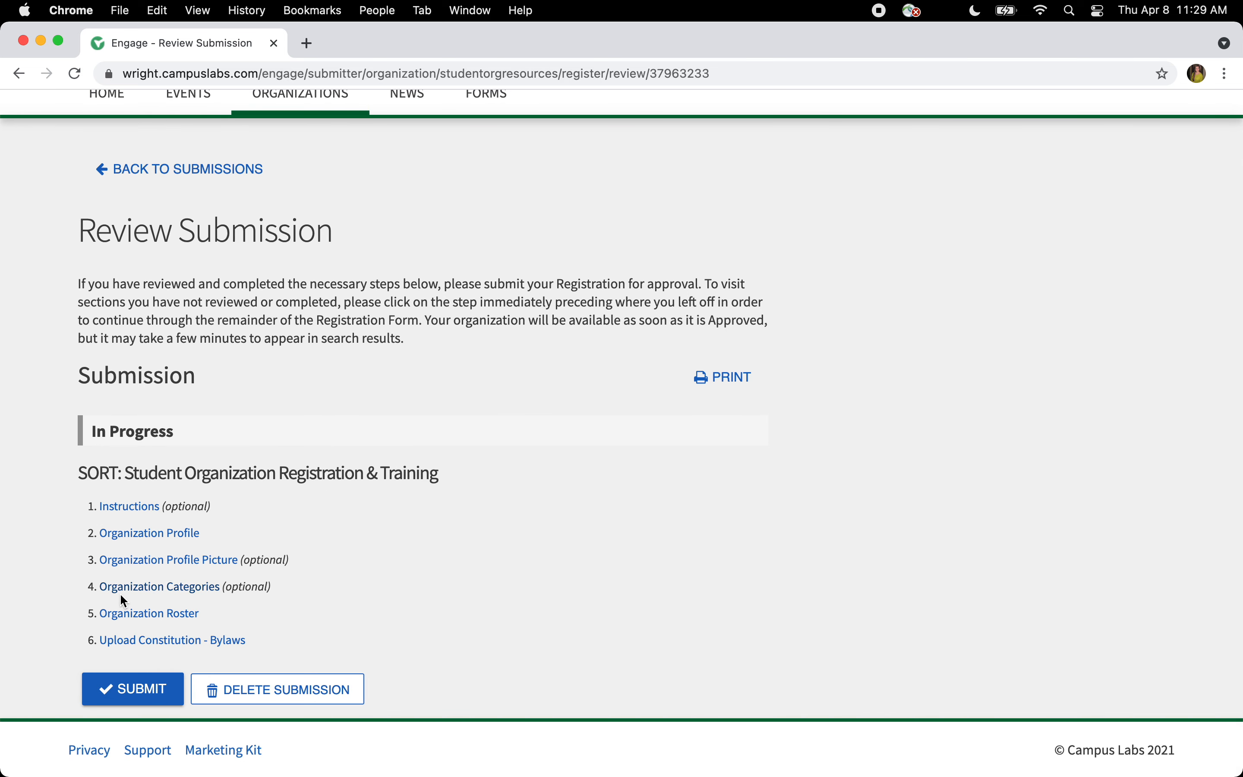
click(127, 614)
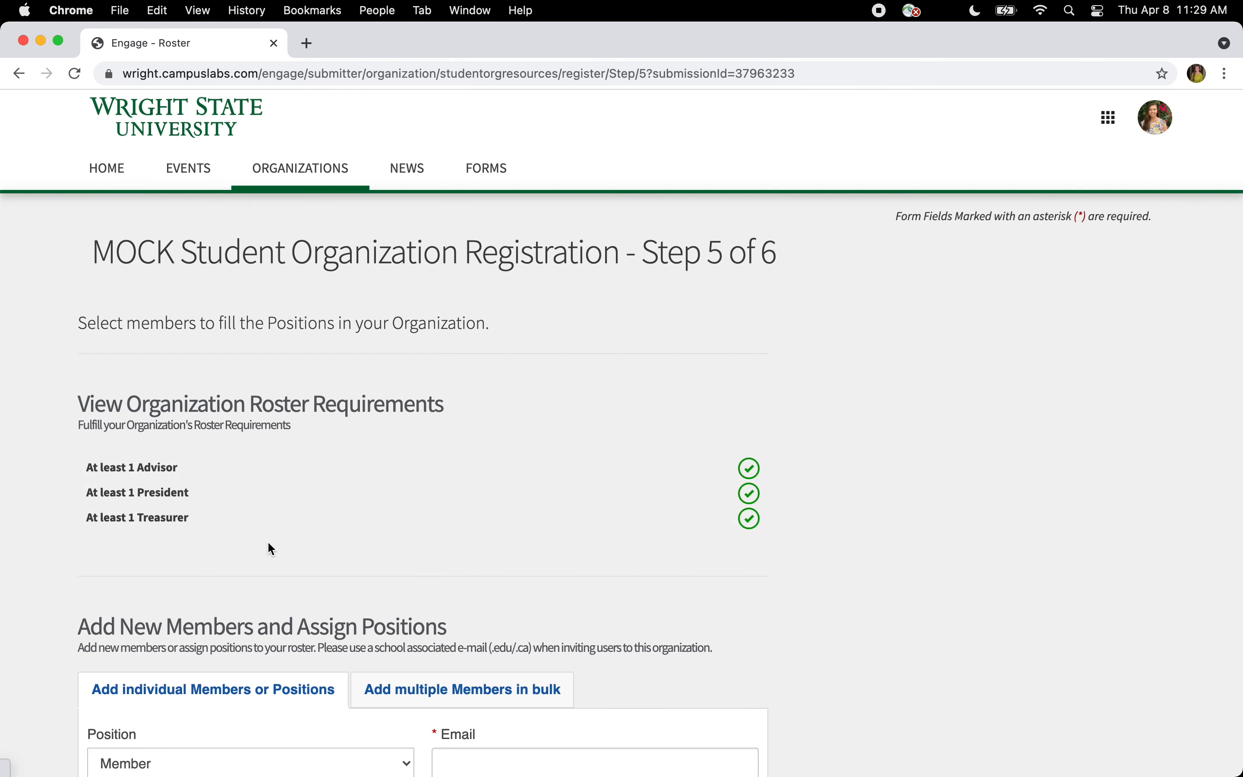
scroll(267, 540, down, 7)
click(441, 331)
click(439, 447)
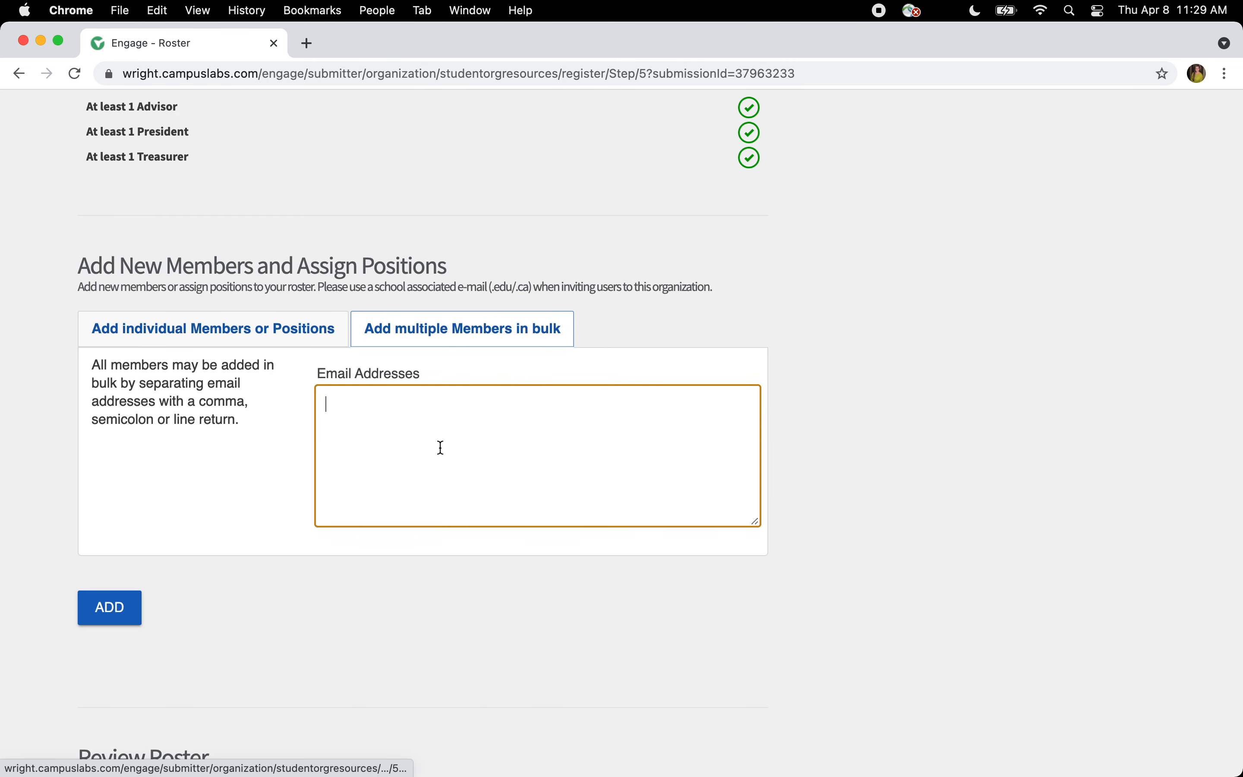
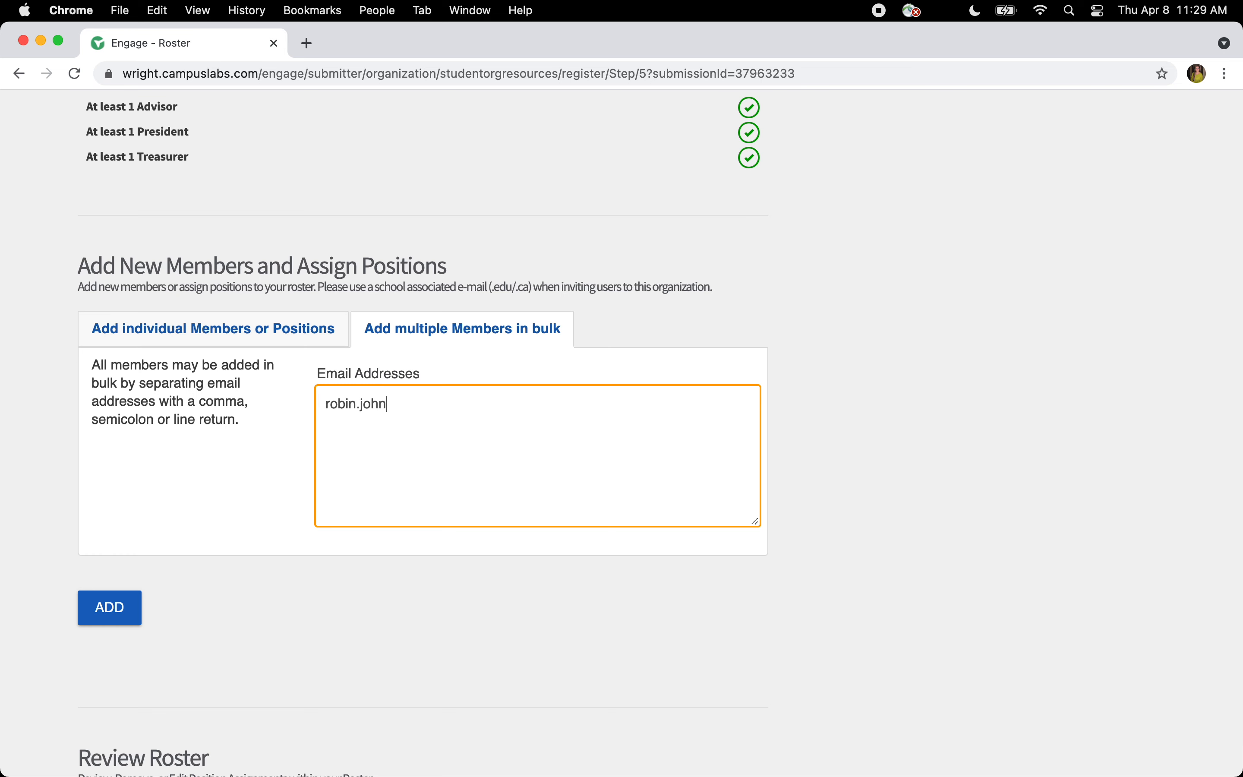
key(Return)
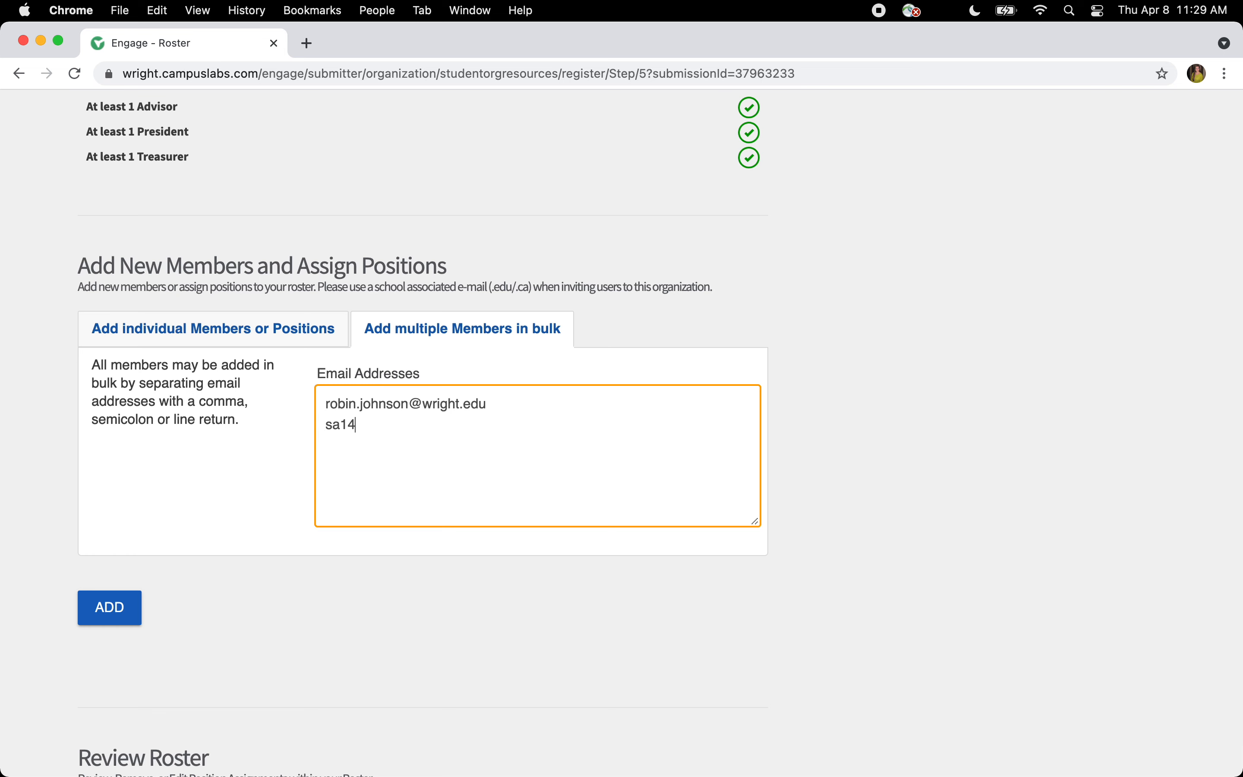
key(Return)
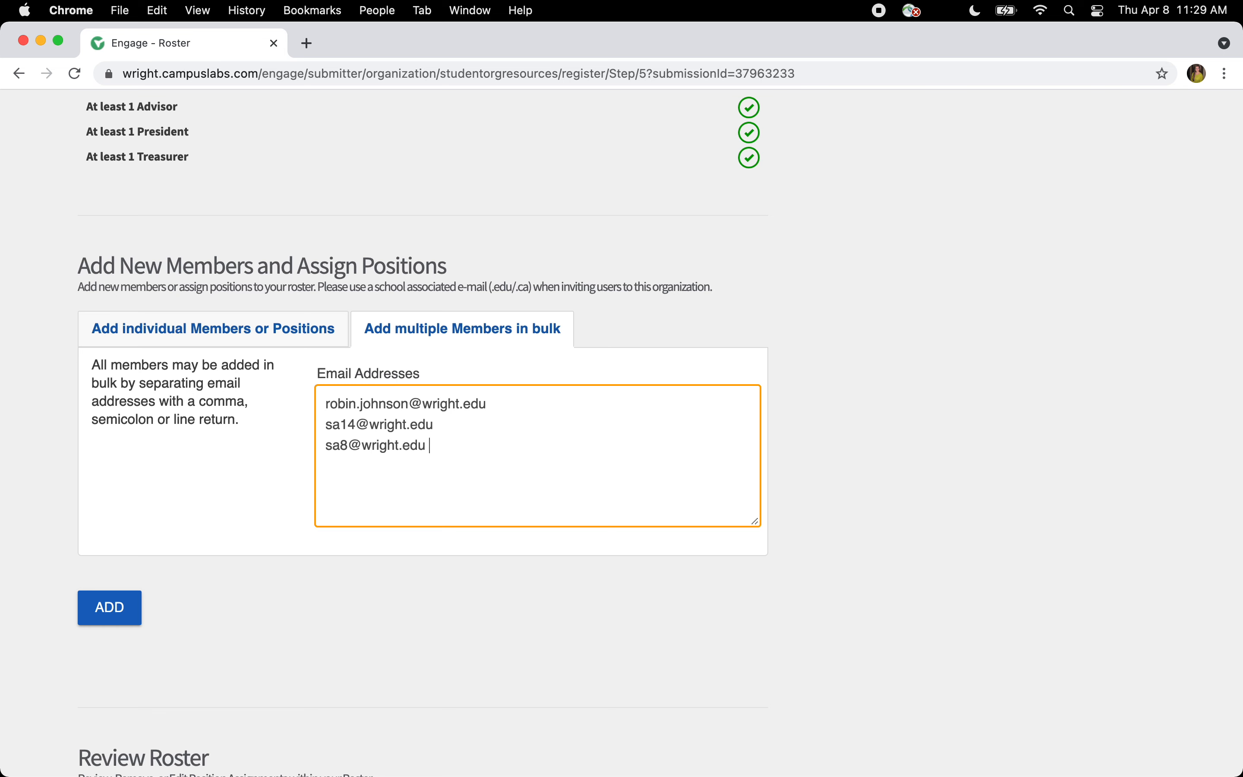
click(116, 609)
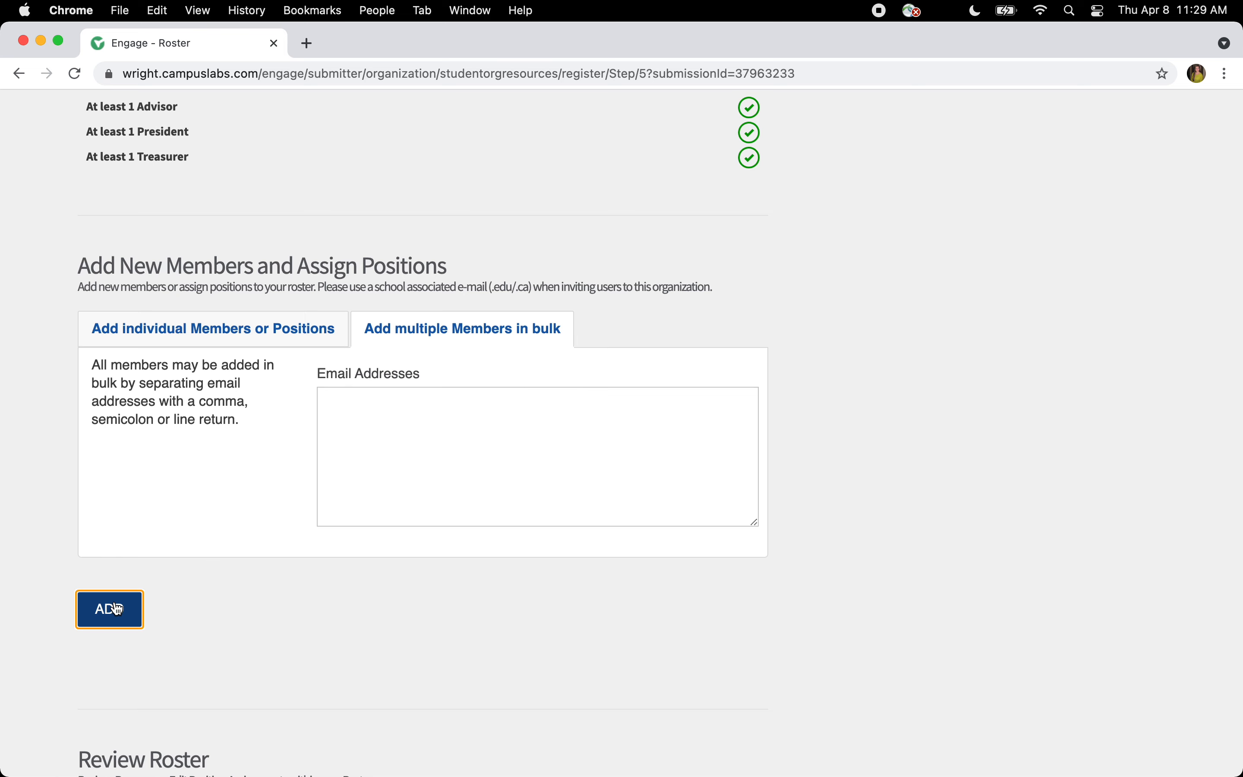
scroll(116, 604, down, 8)
scroll(355, 539, down, 5)
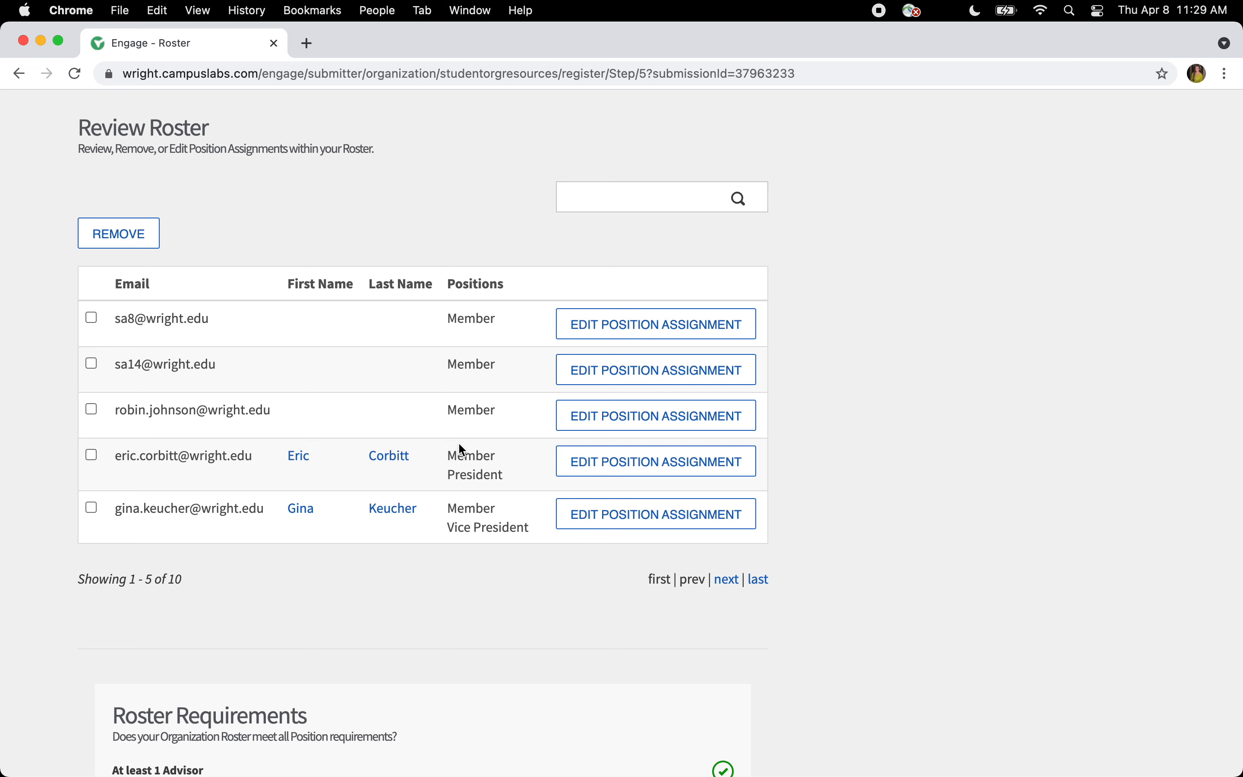
scroll(462, 451, down, 5)
- Continue past the roster and constitution/bylaws steps to the Review Submission page
click(741, 699)
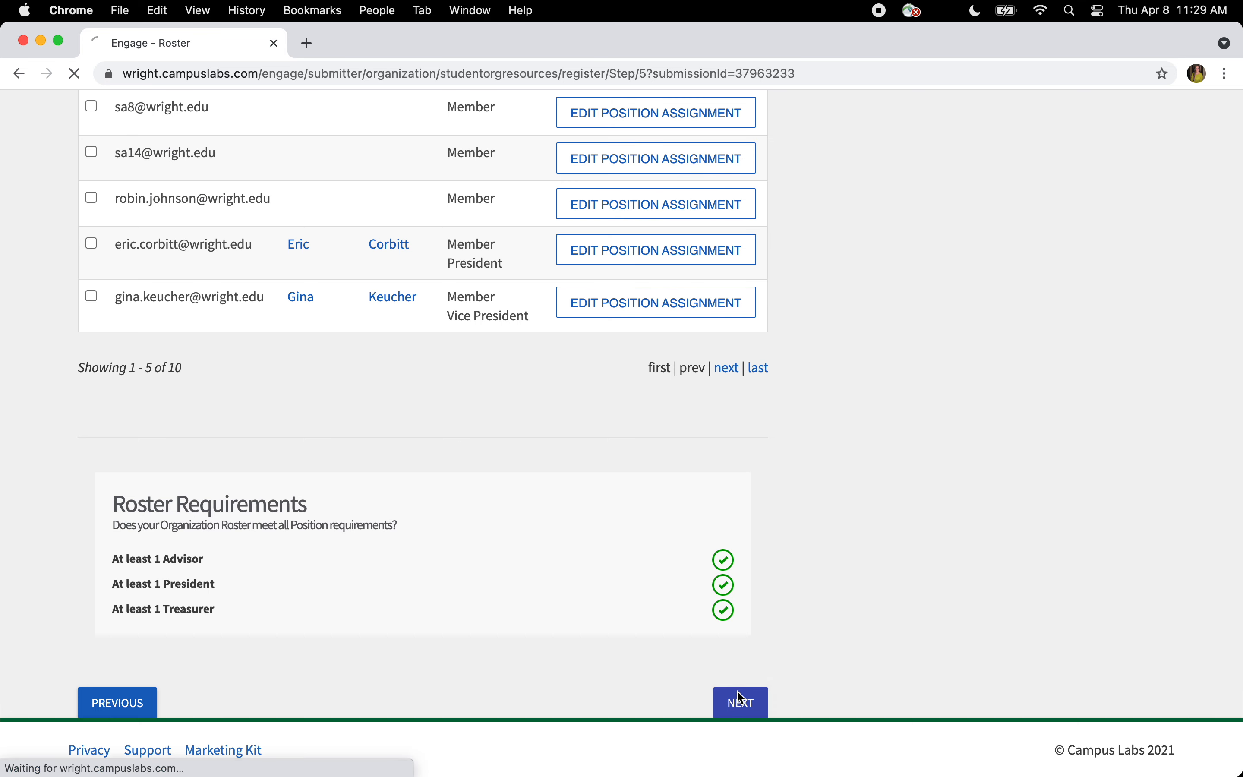
click(740, 566)
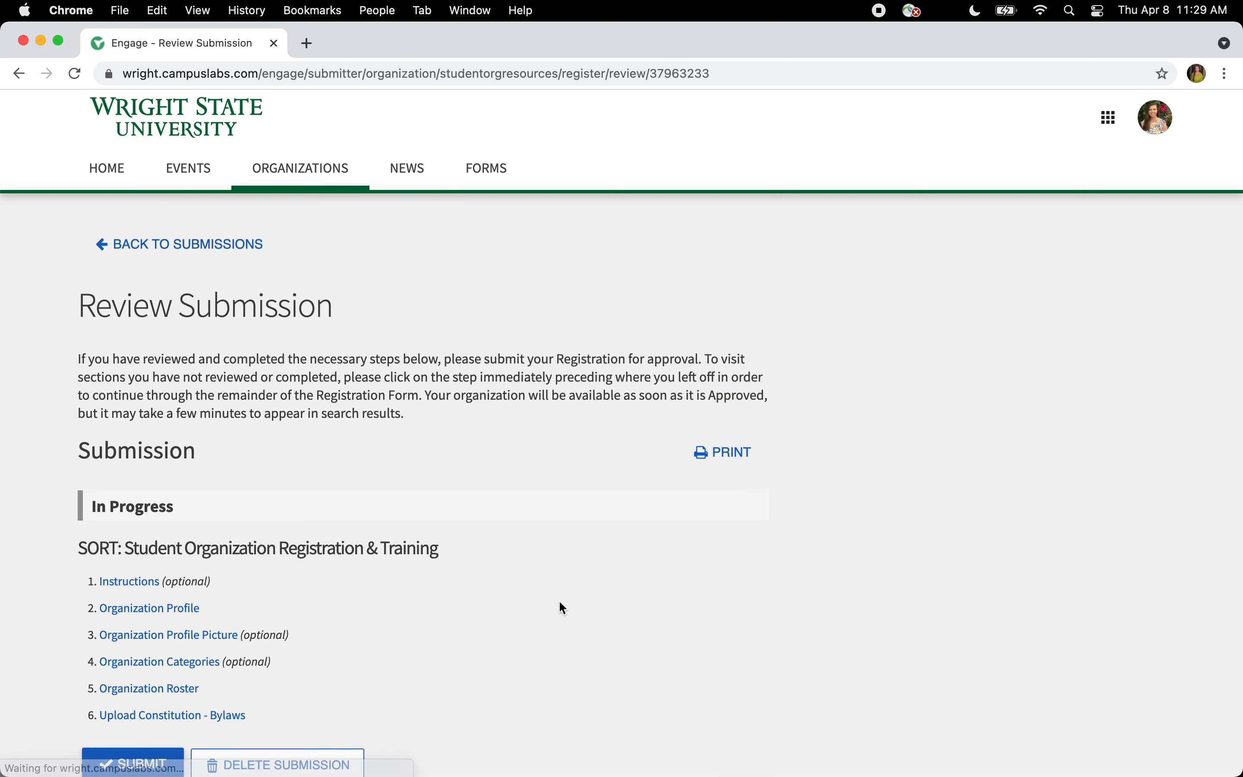
scroll(514, 596, down, 2)
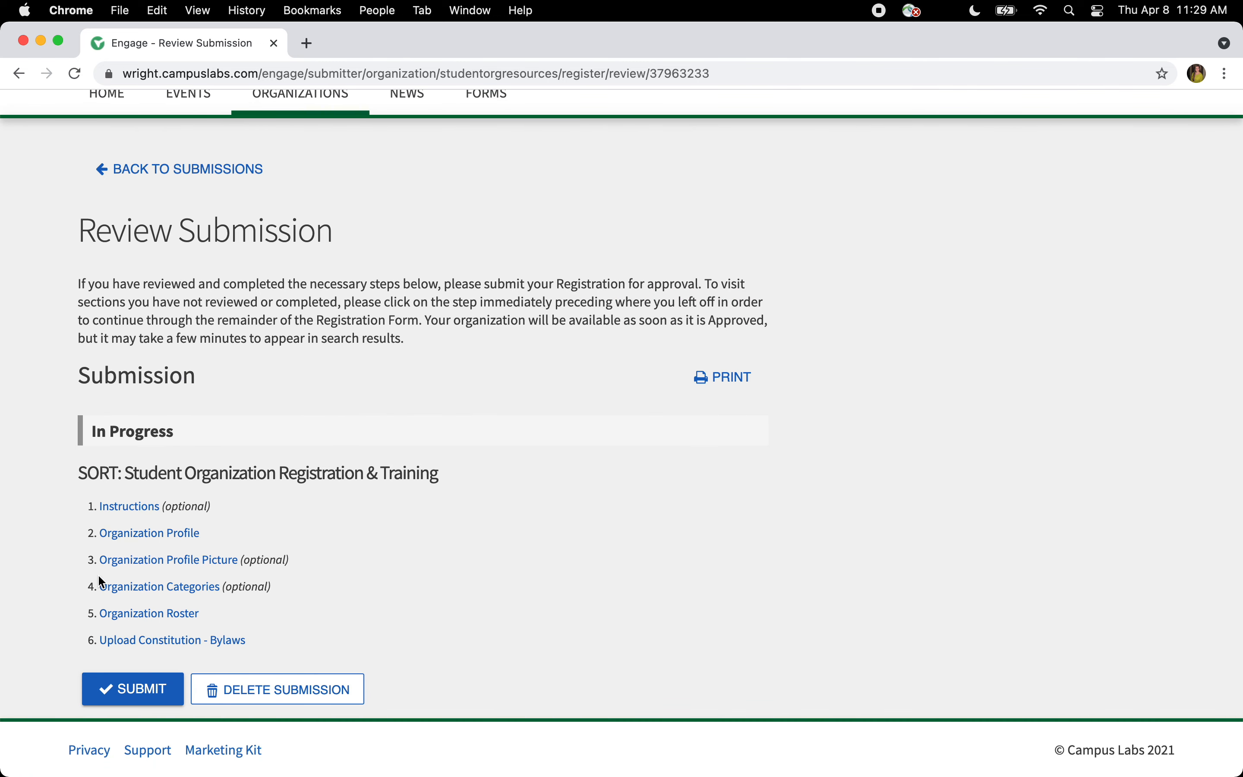